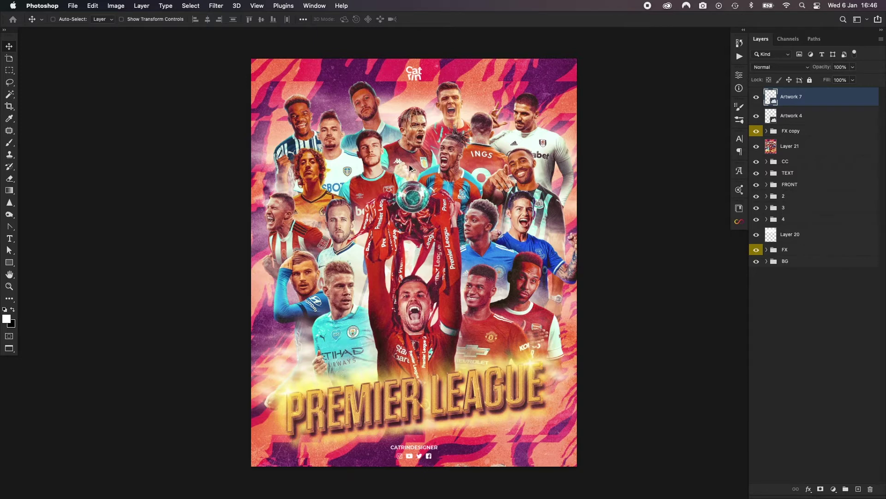
- Examine the Premier League poster up close and as a whole, including the player cutouts, trophy and title
scroll(409, 165, "up", 3)
scroll(409, 164, "down", 3)
scroll(409, 165, "up", 3)
left_click_drag(421, 103, 396, 227)
scroll(396, 227, "down", 5)
scroll(395, 227, "up", 5)
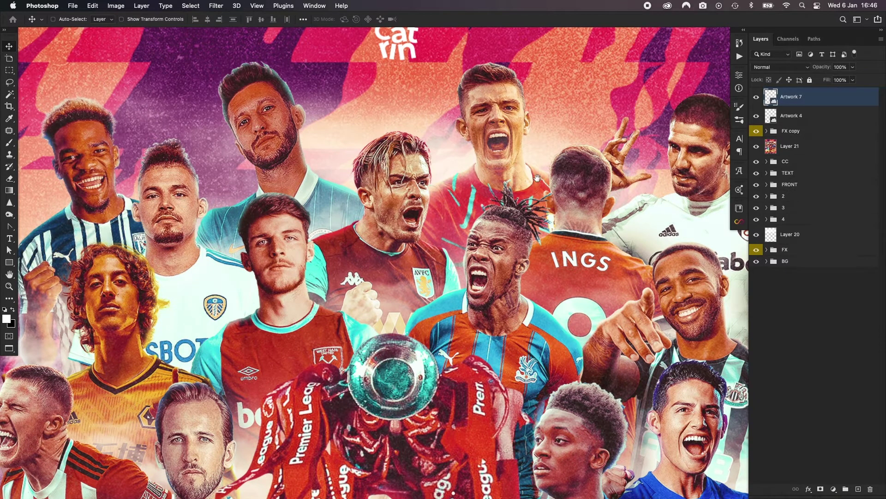
left_click_drag(535, 180, 442, 190)
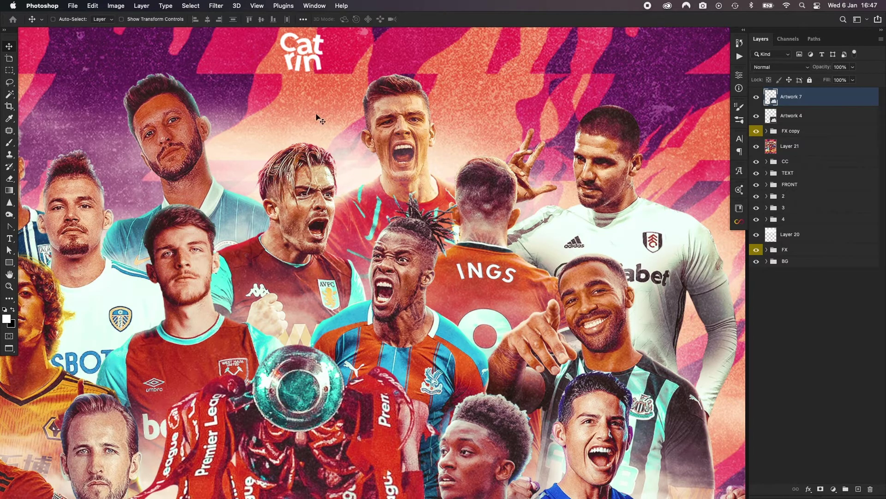
scroll(212, 267, "left", 3)
scroll(213, 267, "down", 1)
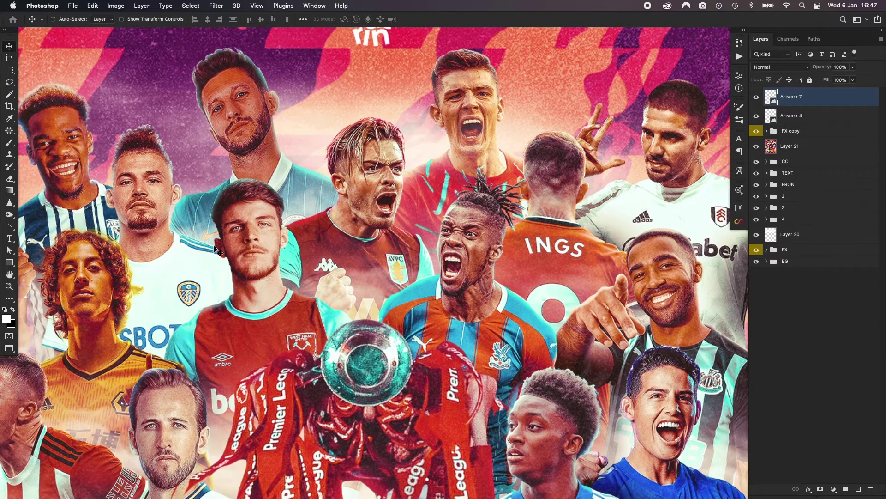
scroll(337, 152, "right", 2)
scroll(337, 152, "up", 1)
scroll(353, 219, "left", 5)
scroll(353, 219, "down", 3)
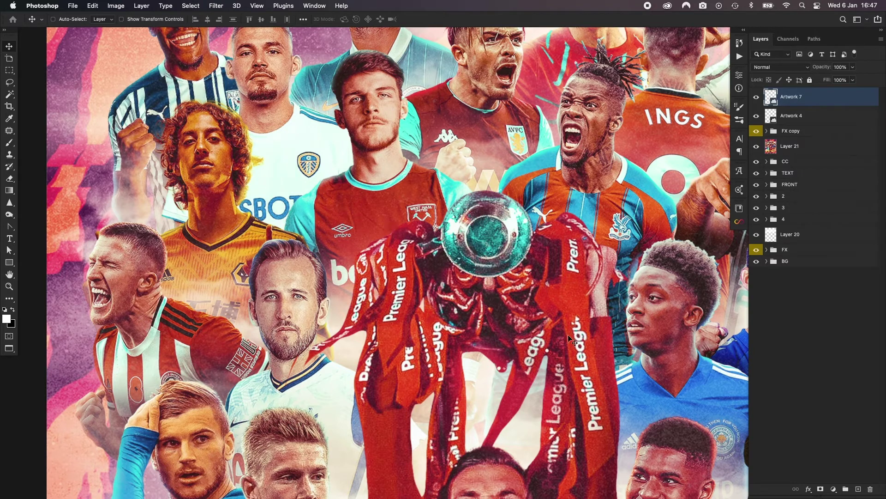
scroll(519, 278, "down", 5)
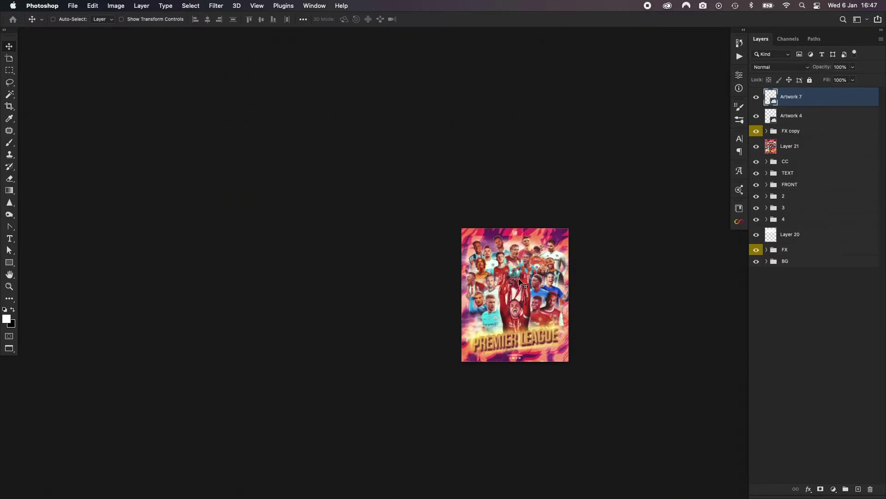
scroll(526, 282, "up", 3)
scroll(554, 194, "down", 2)
scroll(554, 195, "right", 2)
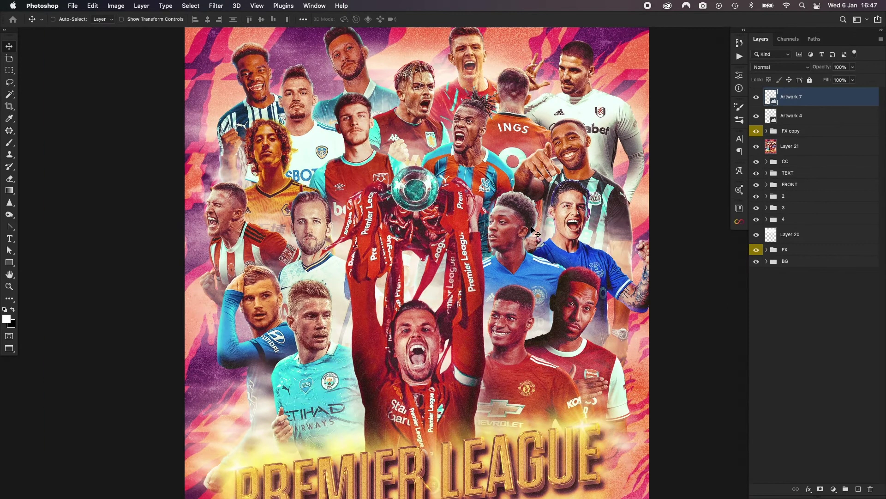
scroll(532, 229, "down", 2)
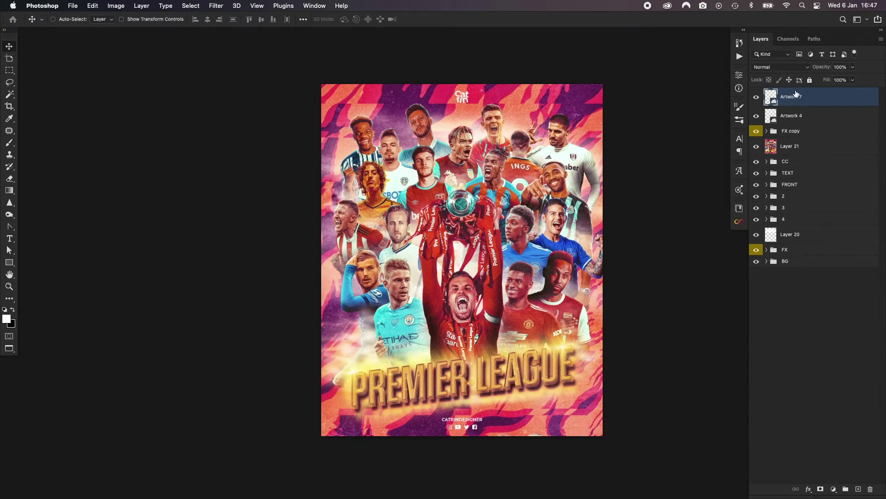
left_click_drag(756, 97, 756, 250)
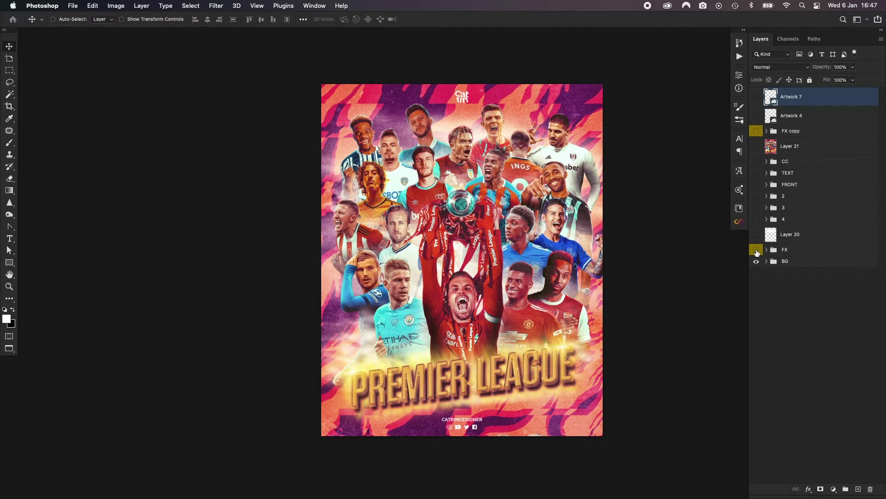
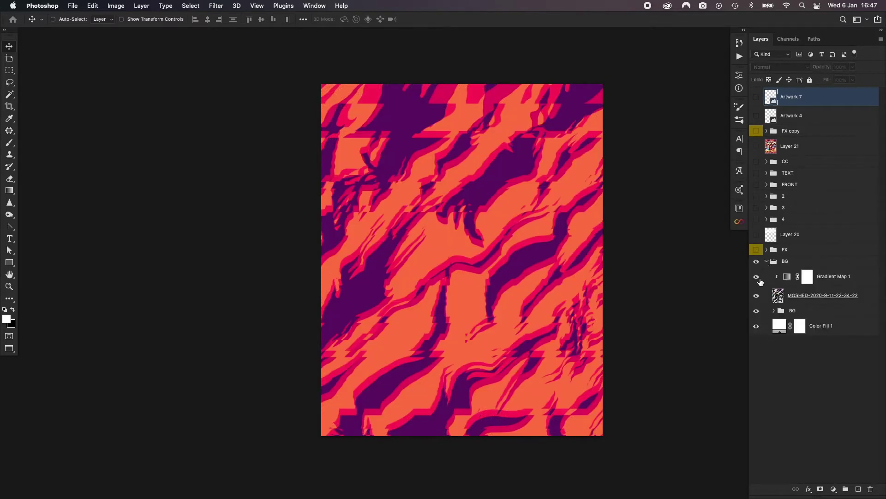
left_click(756, 295)
left_click(781, 311)
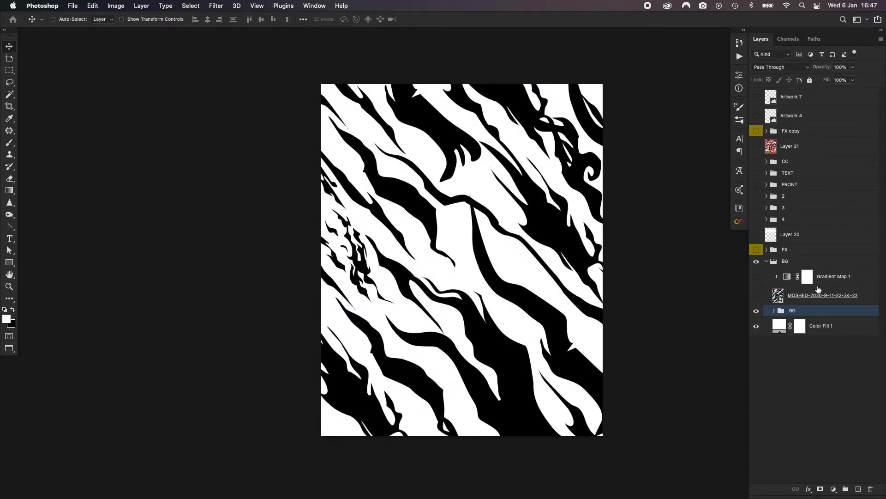
- Expand the inner BG group and hide all its vector smart objects except the lowest one
left_click(775, 311)
scroll(763, 190, "down", 5)
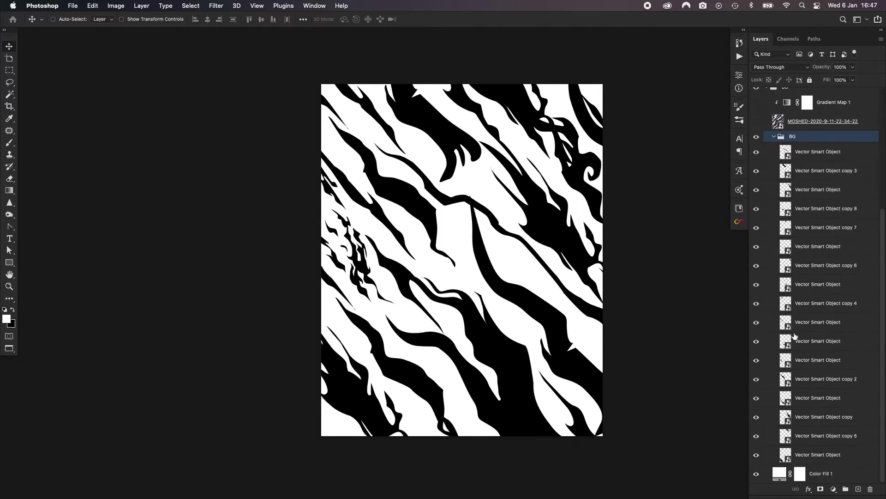
left_click_drag(756, 152, 756, 434)
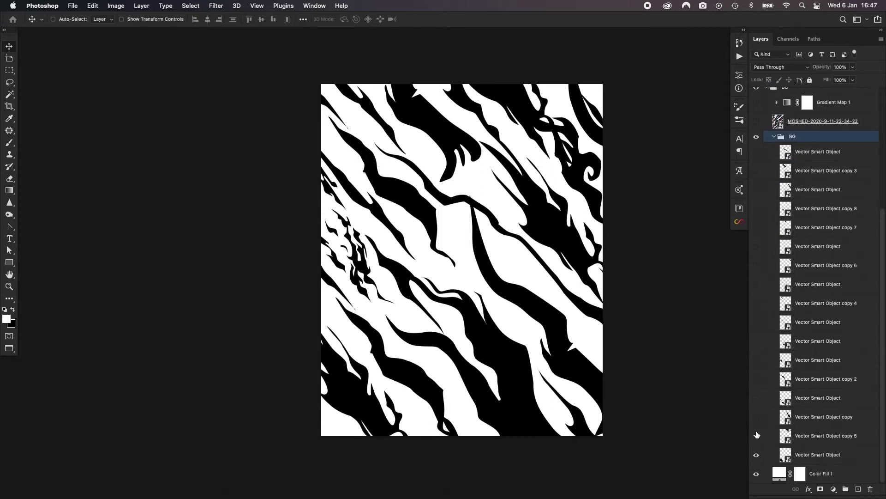
left_click(811, 462)
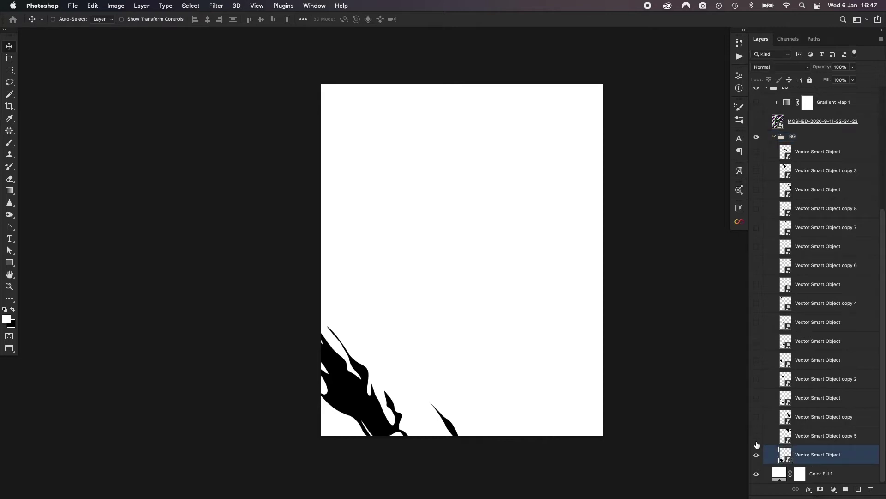
- Show the hidden vector smart objects in the inner BG group again one by one, from the lowest to the highest
left_click(756, 435)
left_click(757, 417)
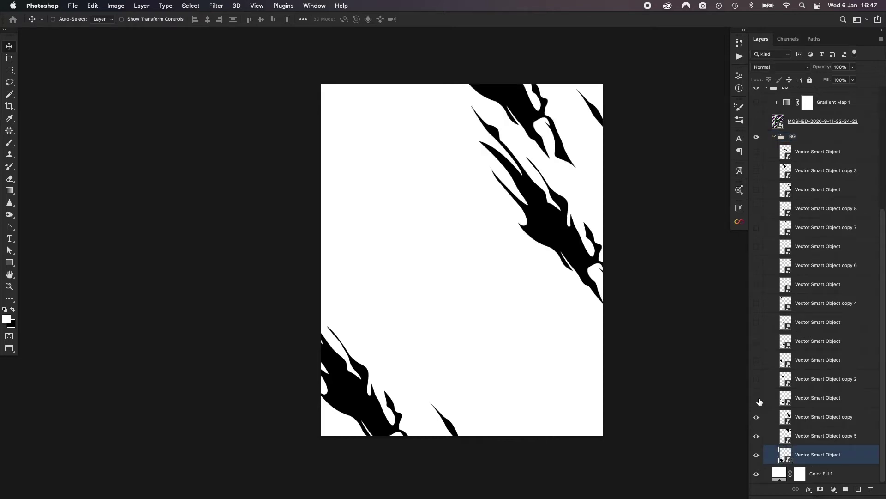
left_click(757, 397)
left_click(757, 379)
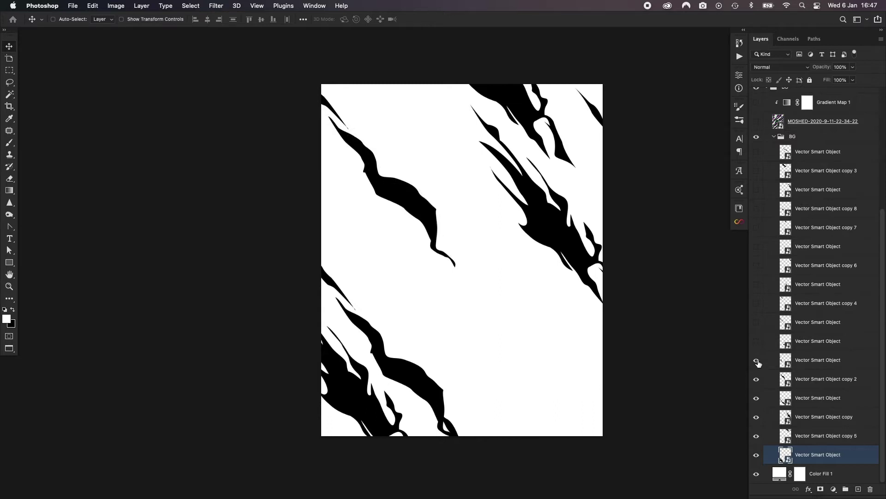
left_click(758, 364)
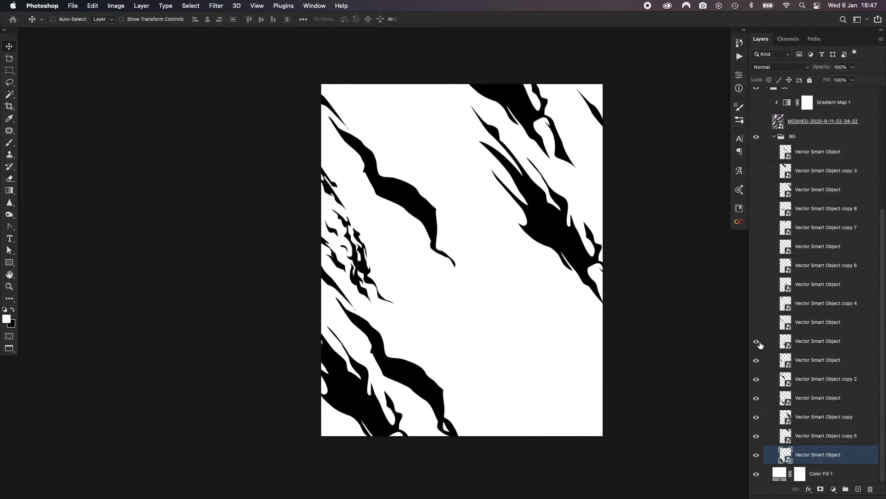
left_click(757, 341)
left_click(757, 324)
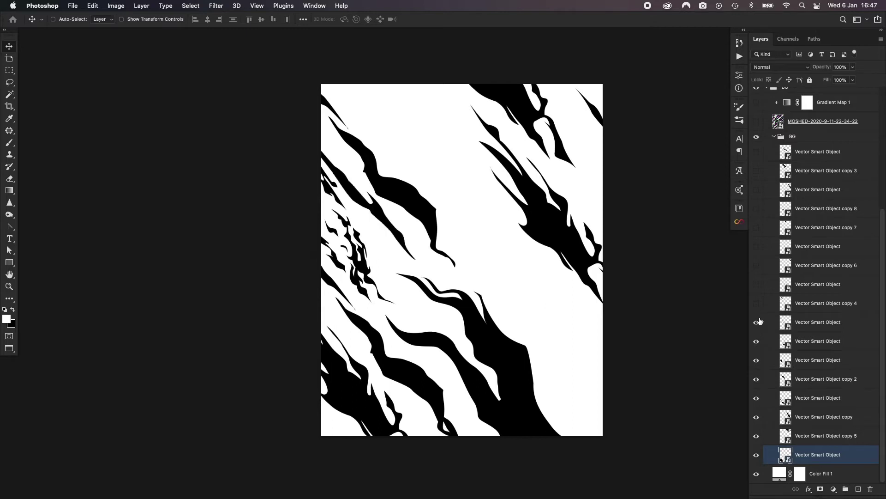
left_click(757, 304)
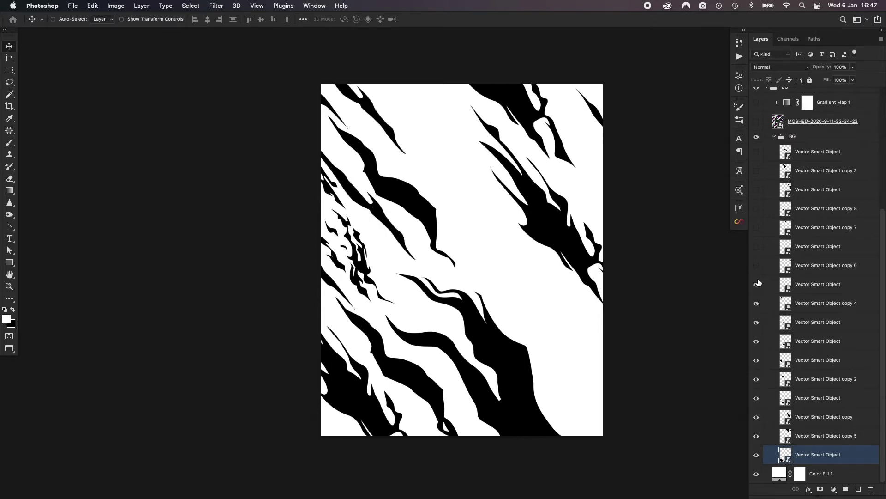
left_click(758, 283)
left_click(758, 266)
left_click(757, 248)
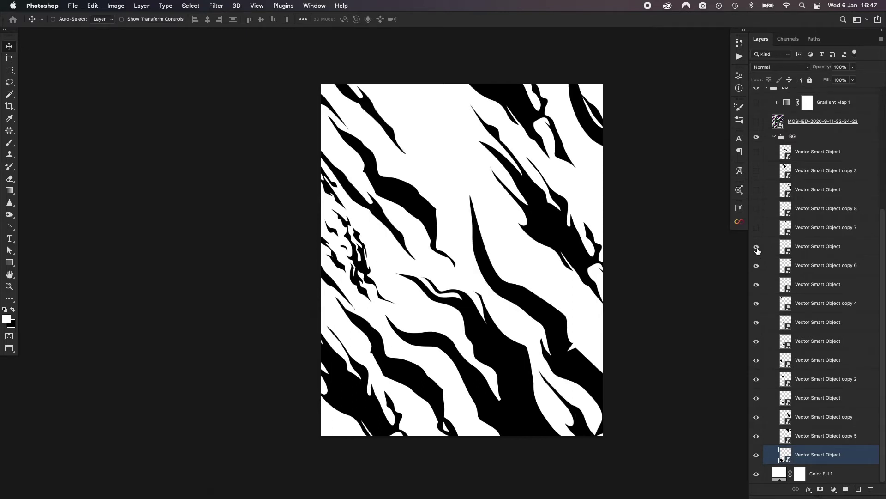
left_click(757, 228)
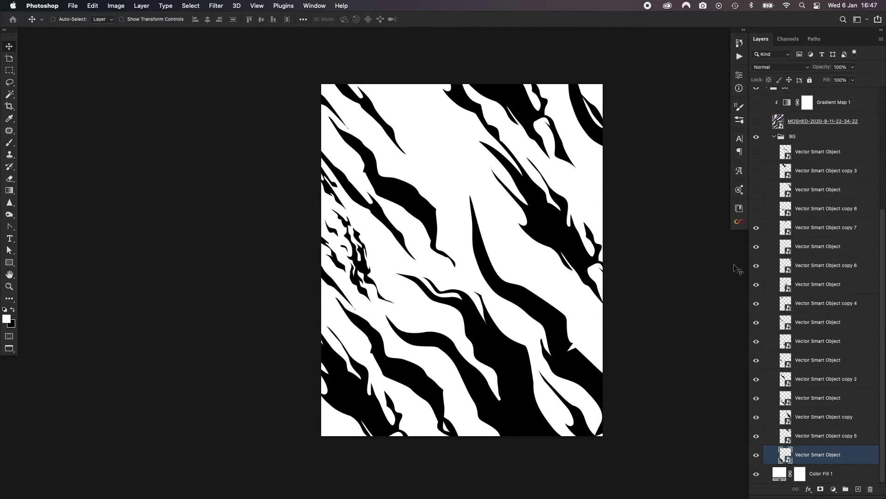
left_click(757, 209)
left_click(757, 190)
left_click(757, 171)
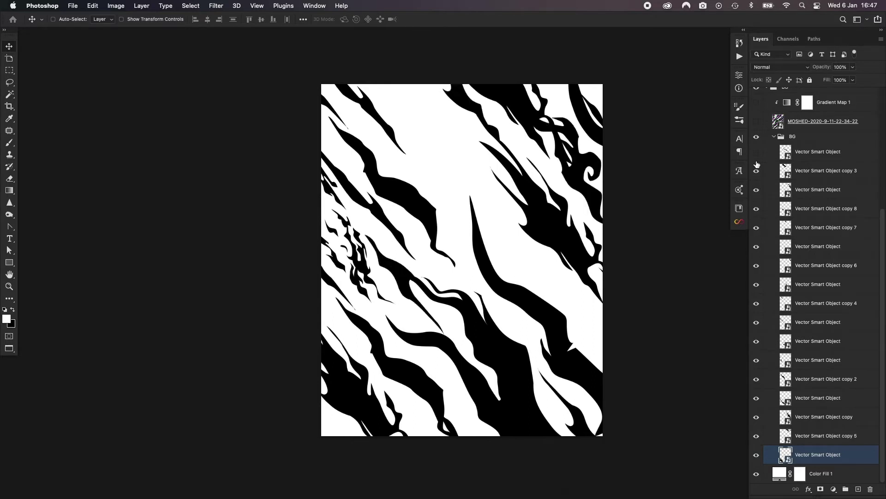
left_click(757, 152)
left_click(771, 137)
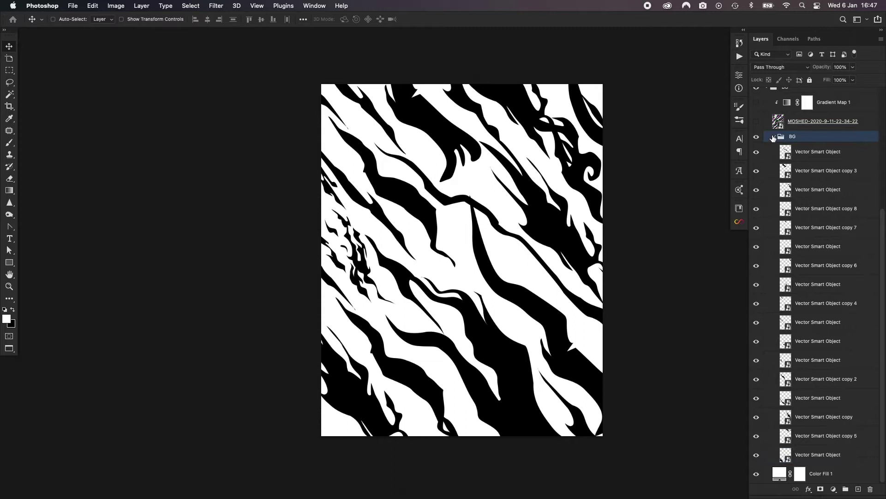
left_click(770, 137)
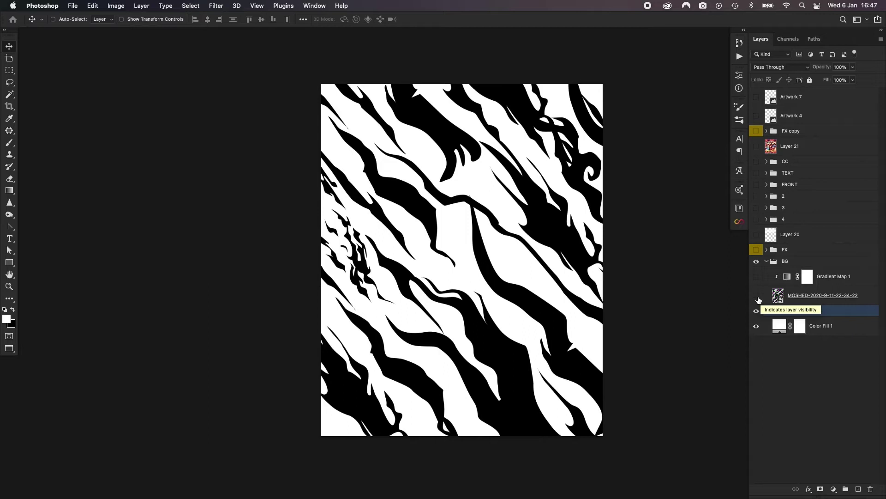
left_click(757, 296)
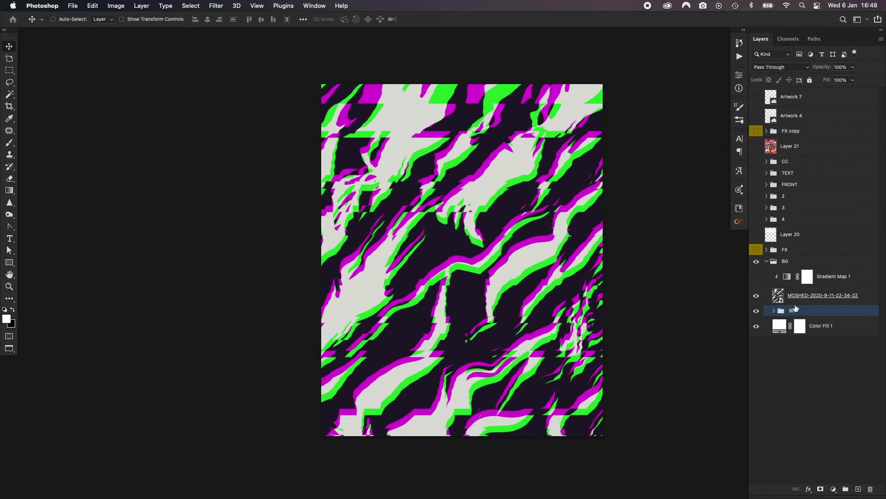
left_click(757, 276)
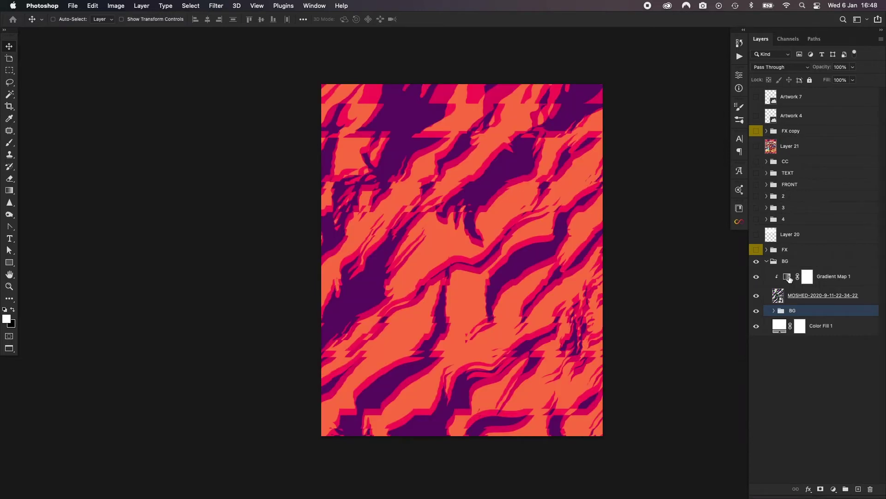
- Apply the Red_07 preset from the Reds gradients to Gradient Map 1 and close its properties
double_click(787, 278)
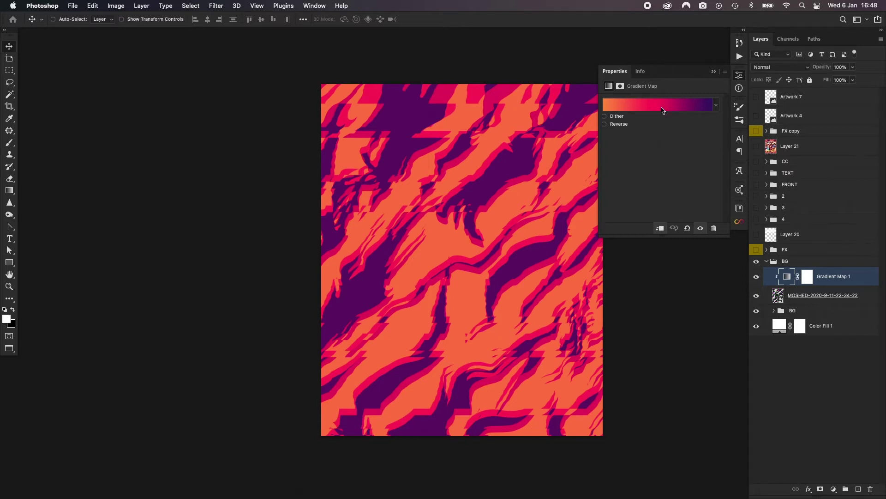
scroll(511, 133, "right", 3)
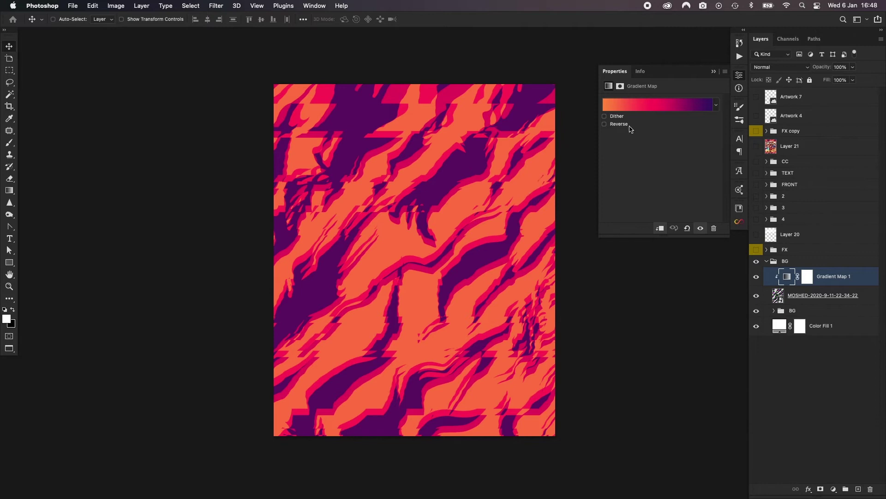
left_click(638, 106)
scroll(638, 138, "down", 2)
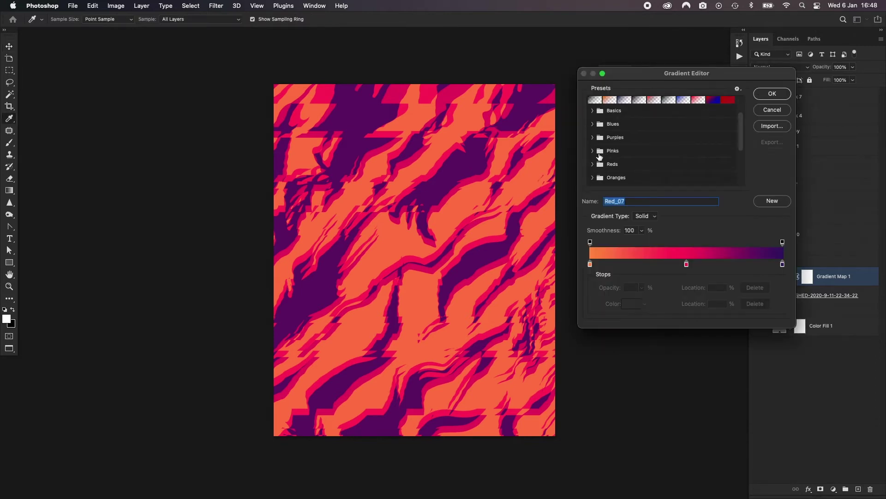
left_click(594, 164)
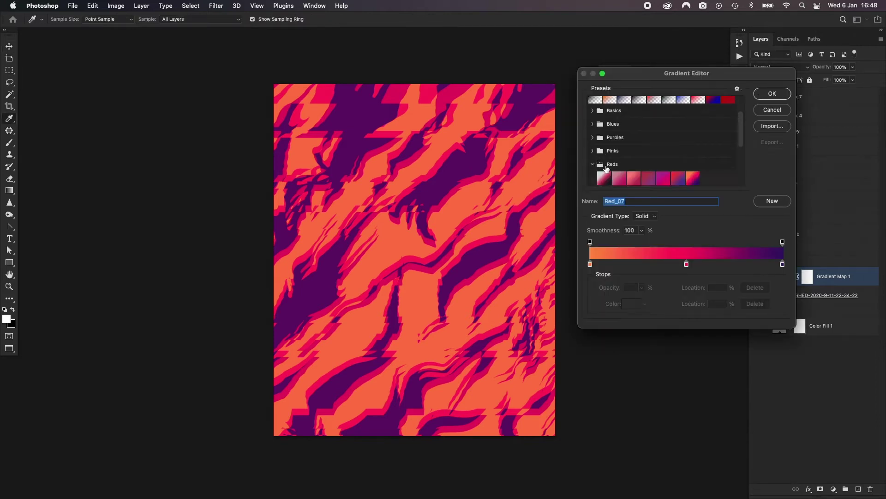
left_click(649, 158)
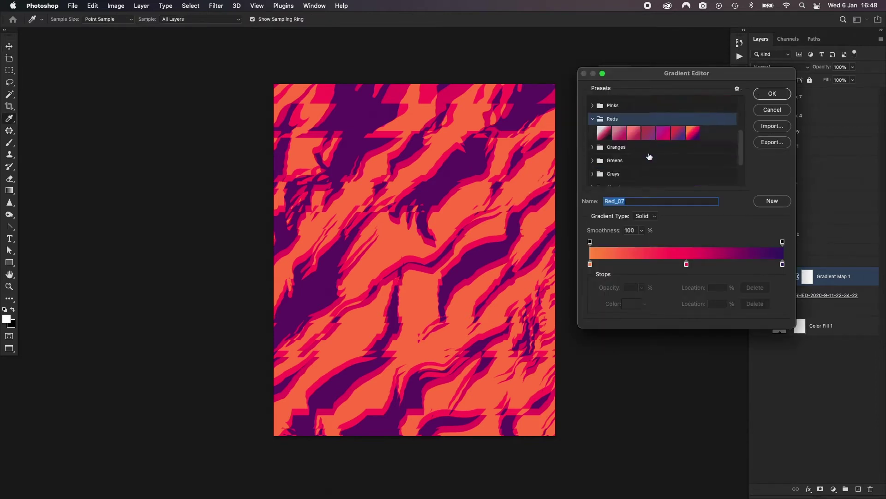
left_click(693, 133)
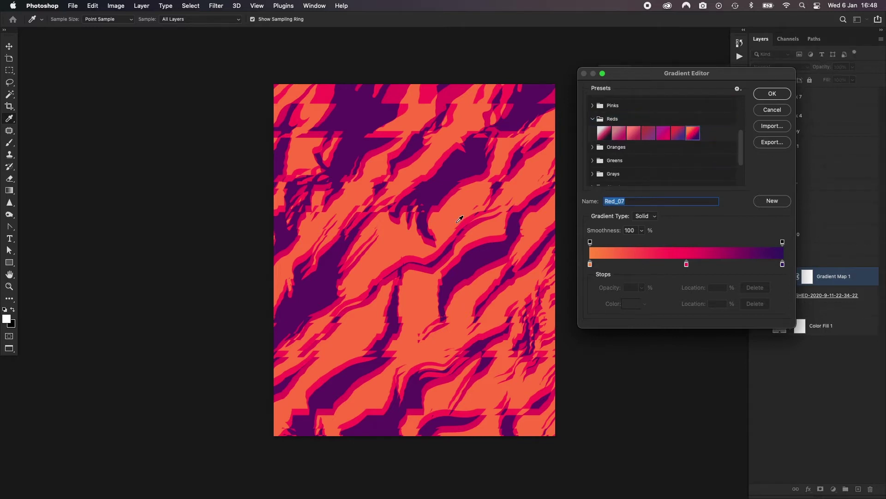
left_click(772, 94)
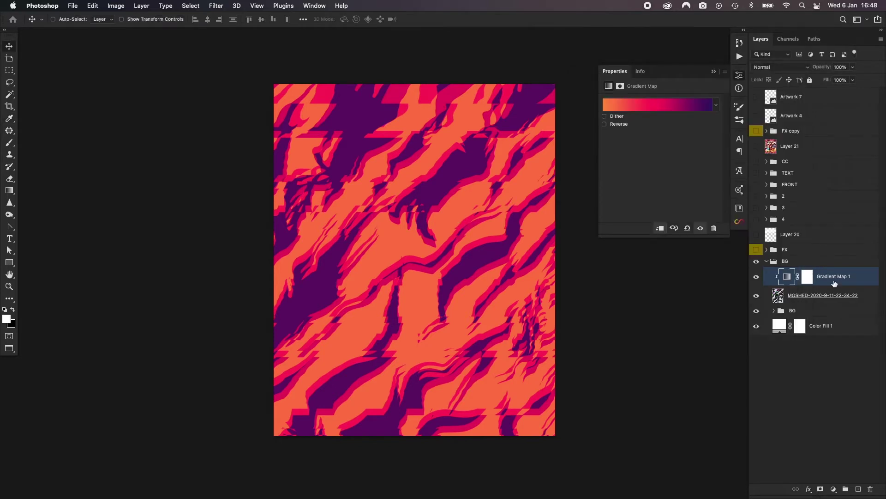
left_click(739, 75)
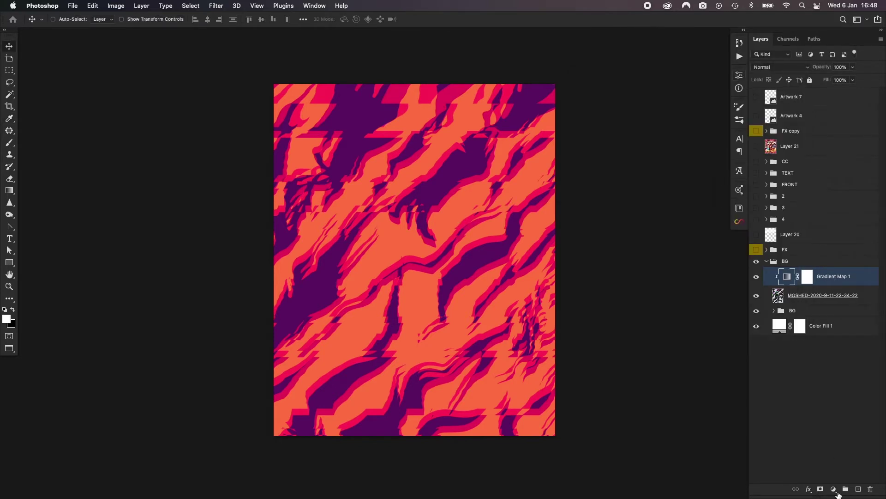
left_click(834, 493)
key("Escape")
left_click(835, 492)
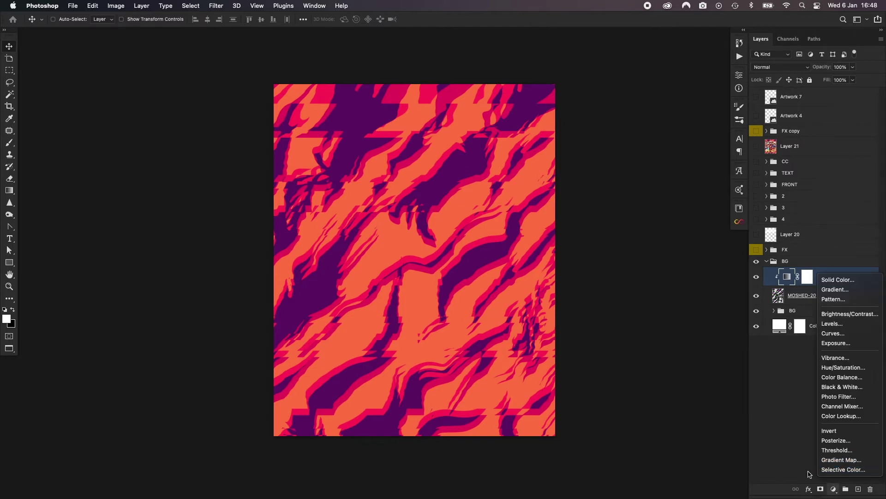
left_click(792, 440)
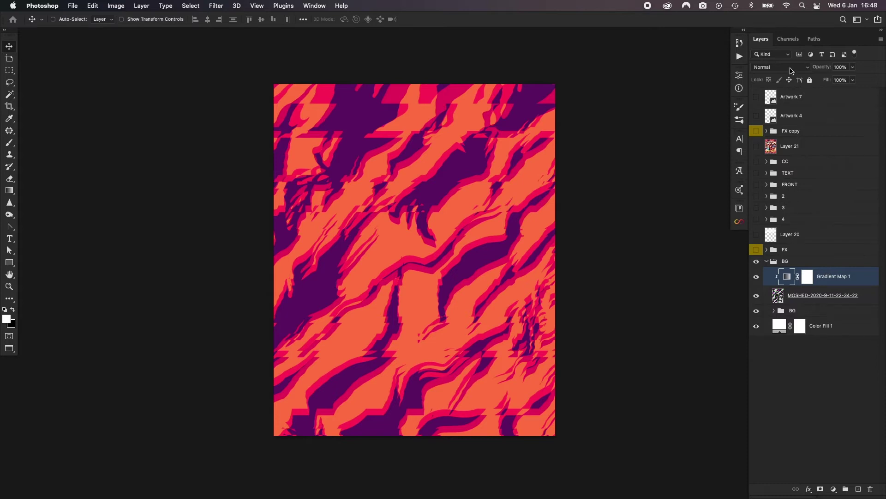
- Compare the background with Gradient Map 1 hidden and shown, and collapse the outer BG group with the gradient map left on
left_click(756, 277)
left_click(757, 277)
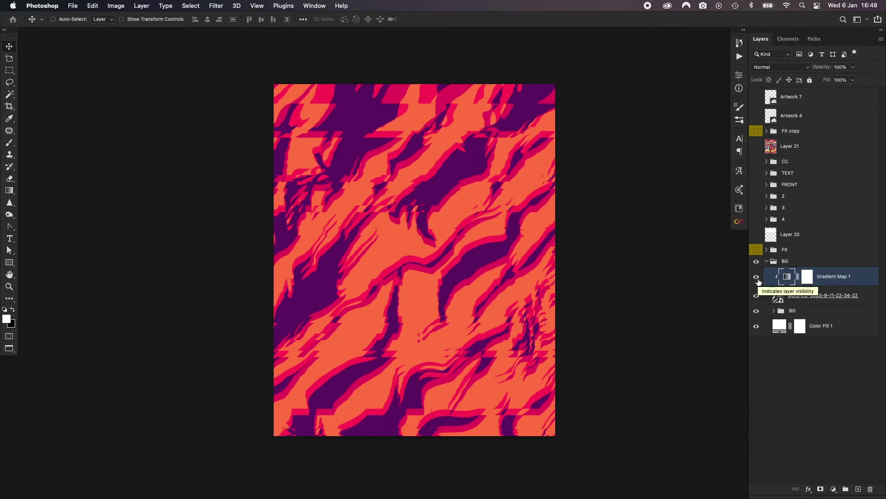
left_click(757, 277)
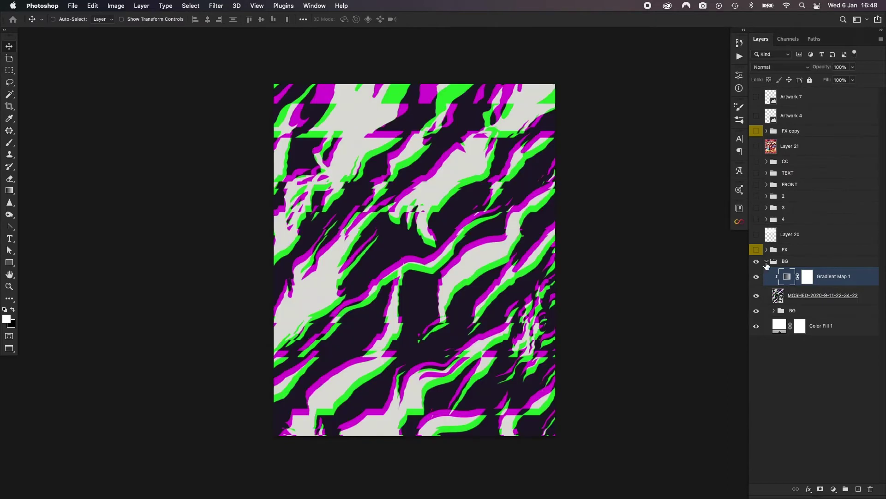
left_click(767, 262)
key("ctrl+z")
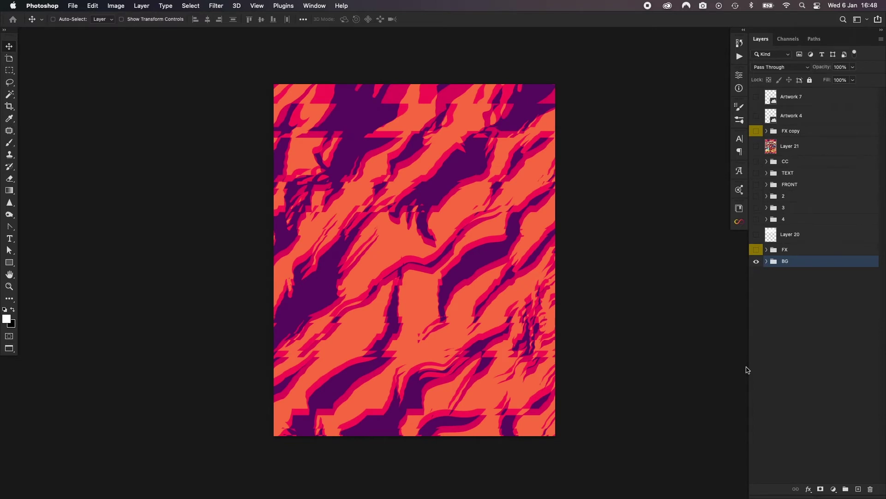
- Show the FX group above BG and inspect its texture over the striped background up close
left_click(756, 251)
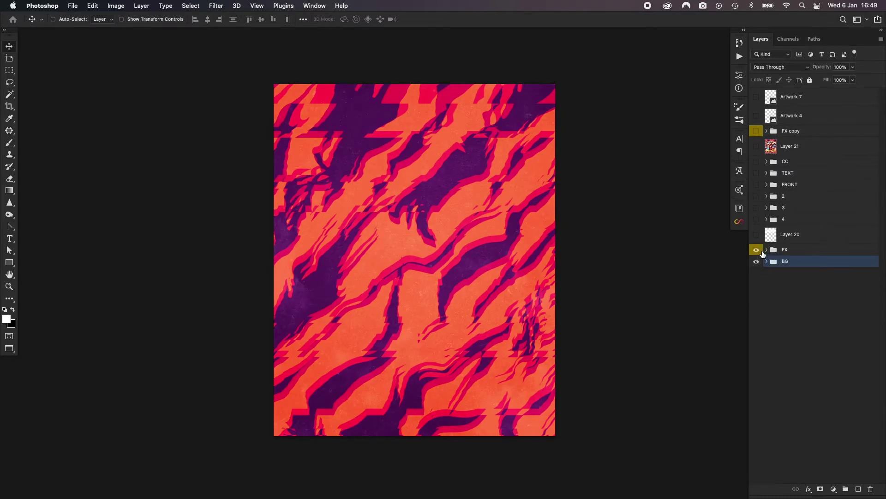
left_click(790, 253)
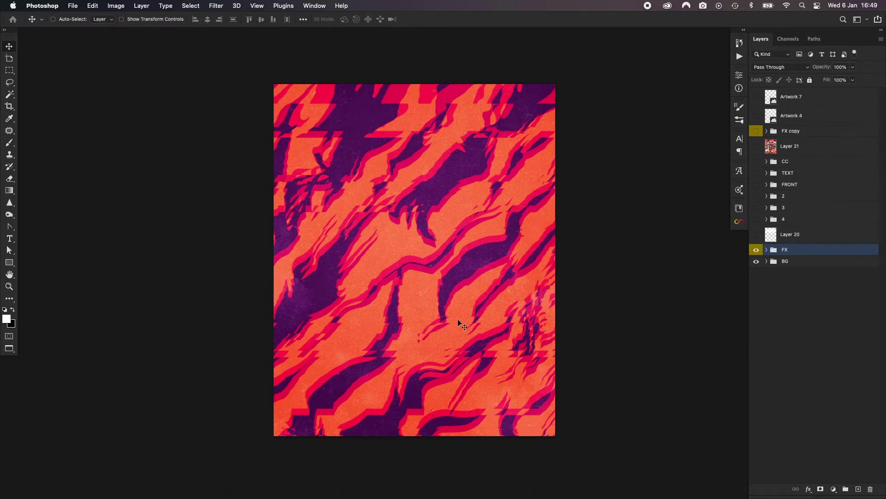
scroll(310, 307, "up", 3)
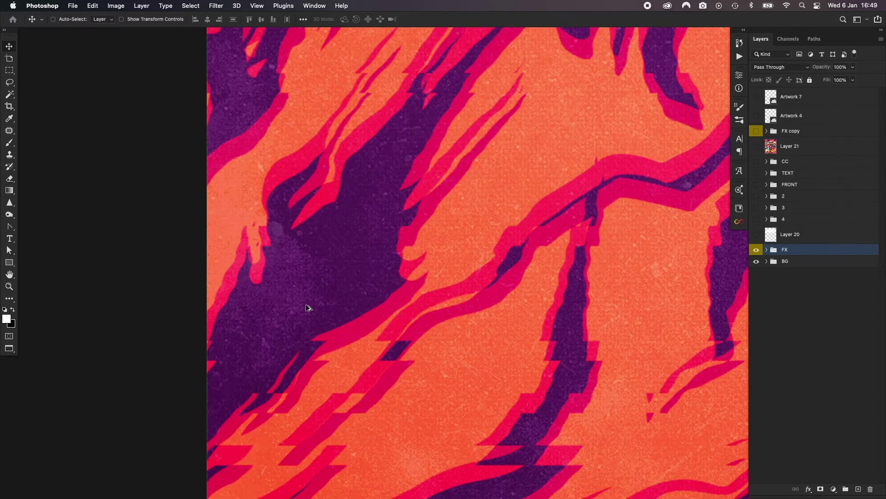
left_click_drag(453, 230, 390, 327)
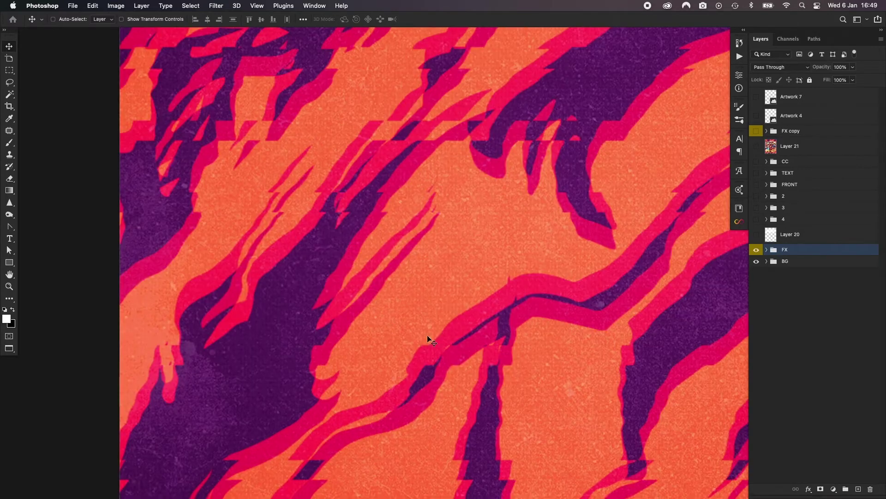
- Compare the background texture with the FX group hidden and shown, leaving the group visible
left_click(757, 250)
scroll(632, 208, "down", 3)
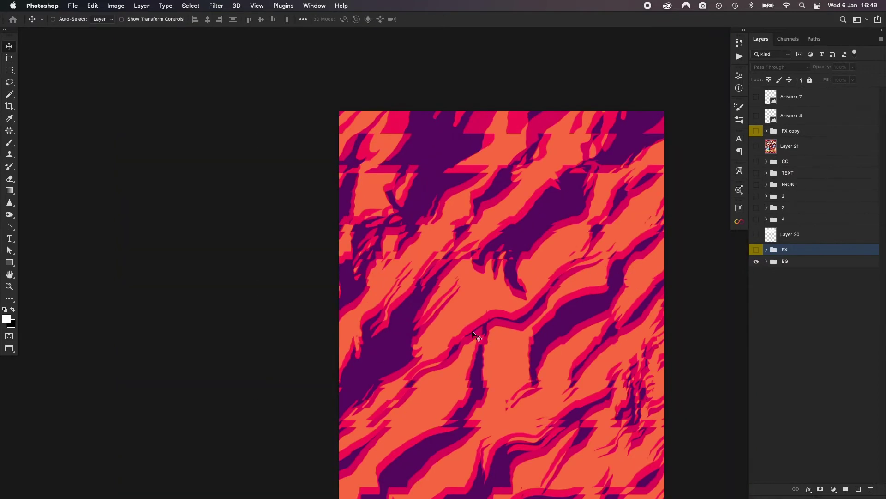
left_click_drag(558, 193, 556, 234)
scroll(530, 202, "up", 3)
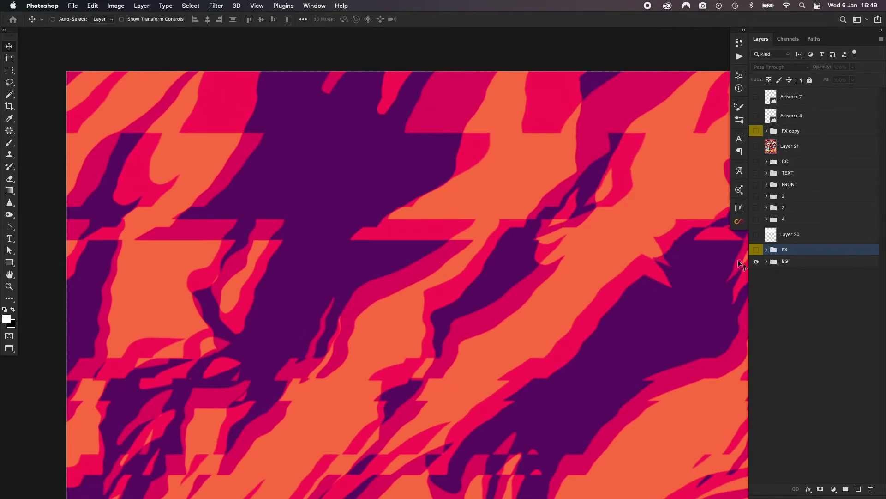
left_click(757, 249)
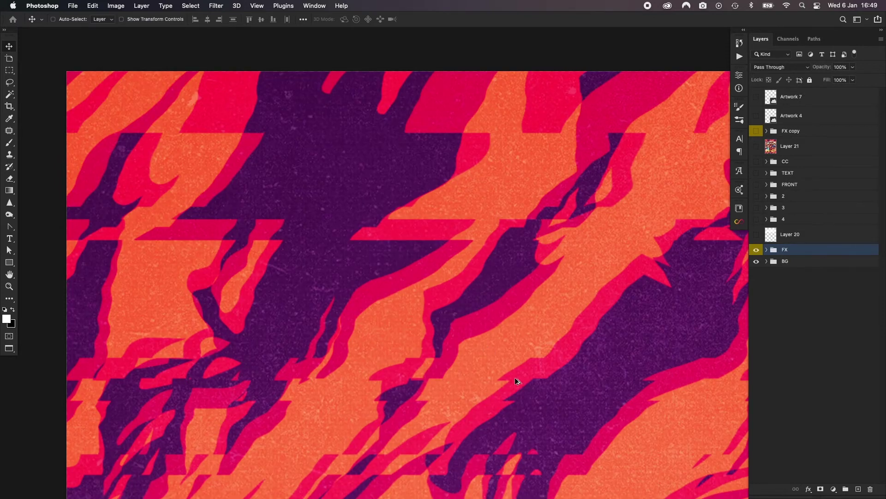
scroll(515, 380, "down", 3)
left_click_drag(611, 422, 531, 238)
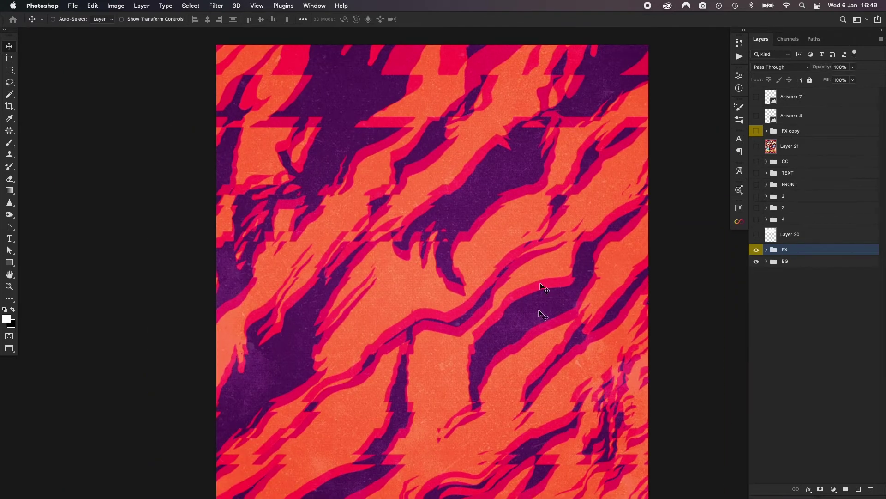
scroll(538, 312, "down", 2)
left_click_drag(562, 348, 531, 311)
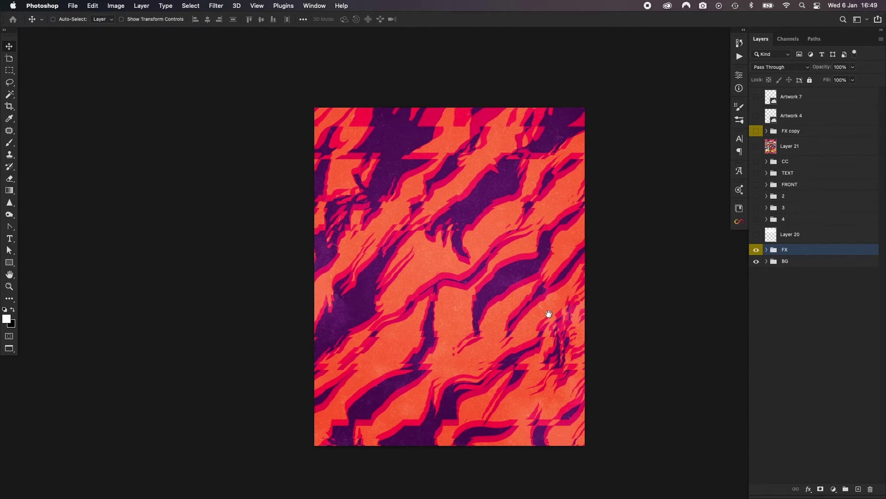
- Show Layer 20 and group 4, expanding the group and hiding all its layers above Lallana
left_click(756, 235)
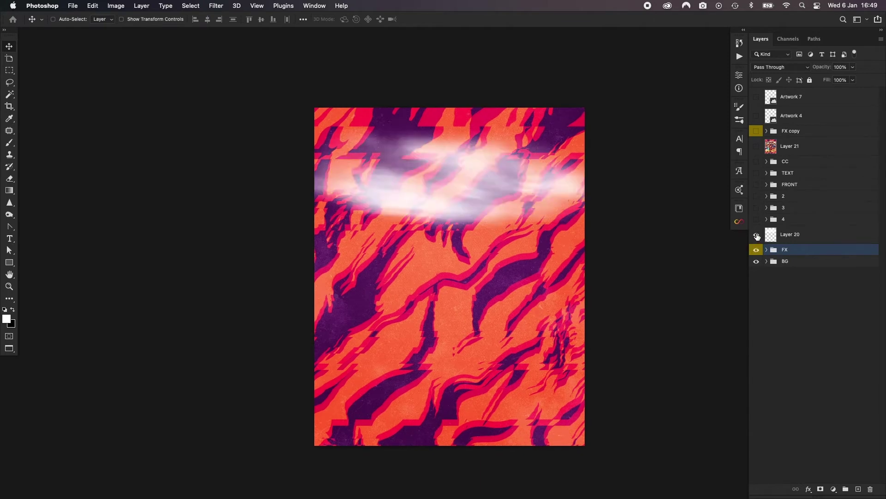
left_click(795, 234)
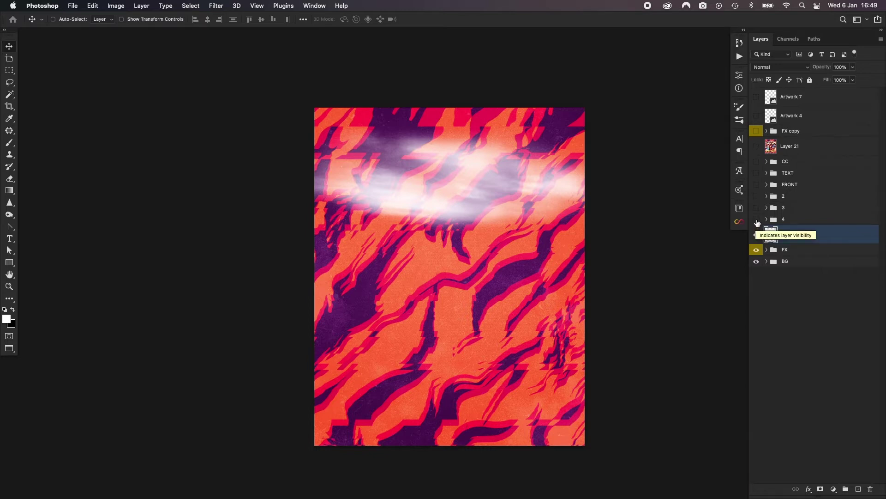
left_click(757, 220)
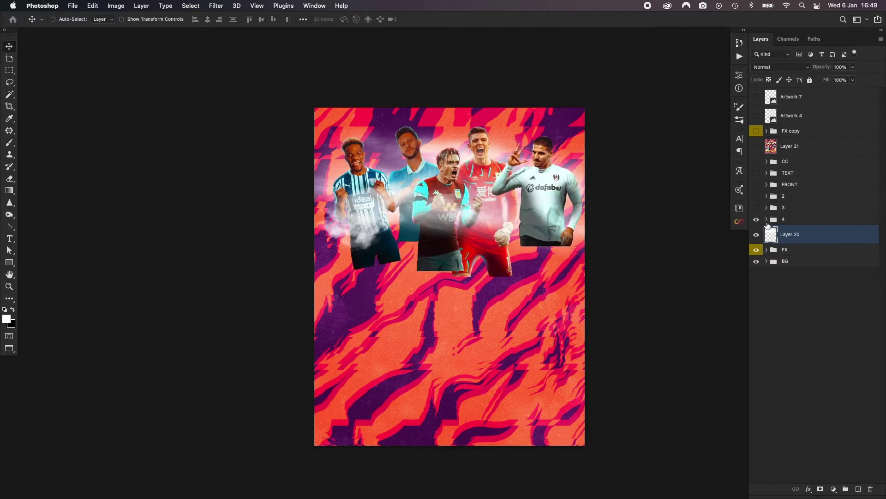
left_click(767, 219)
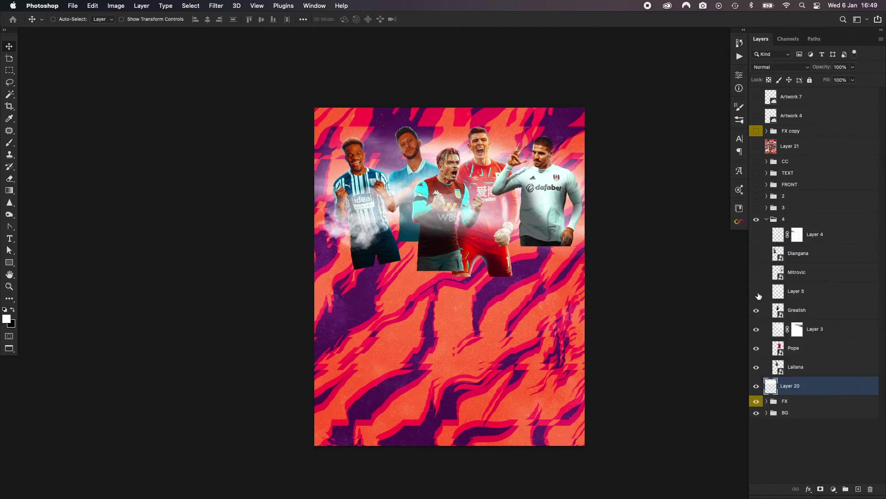
- Rename Layer 20 as Cloud and select the Lallana layer above it
double_click(789, 386)
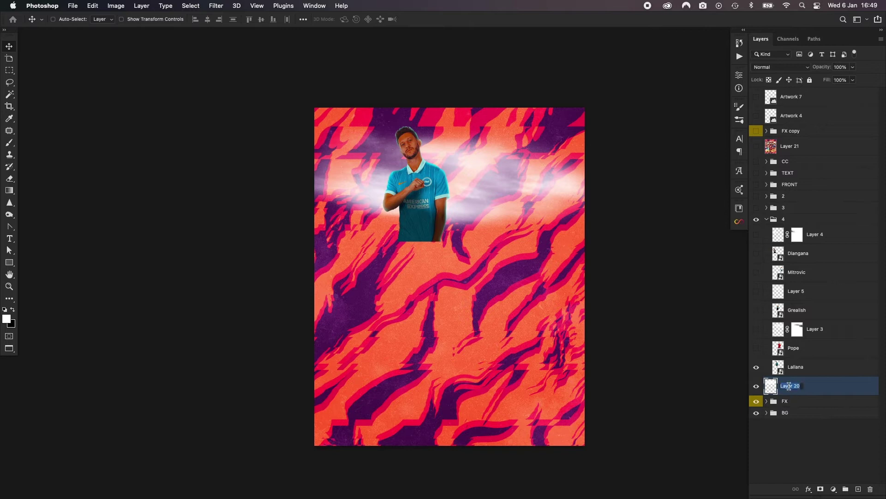
type("Cloud")
key("Return")
left_click(802, 368)
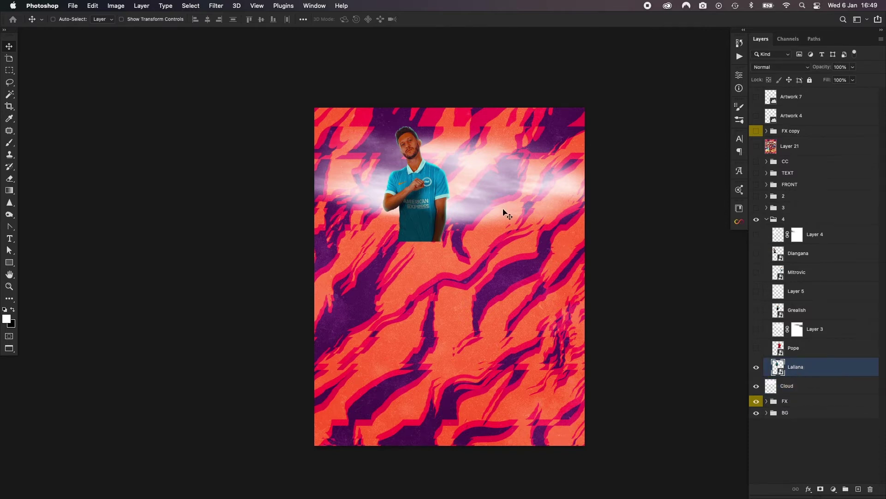
- Show Pope, Layer 3, Grealish and Layer 5 in group 4 one by one, and select Layer 5
left_click(756, 349)
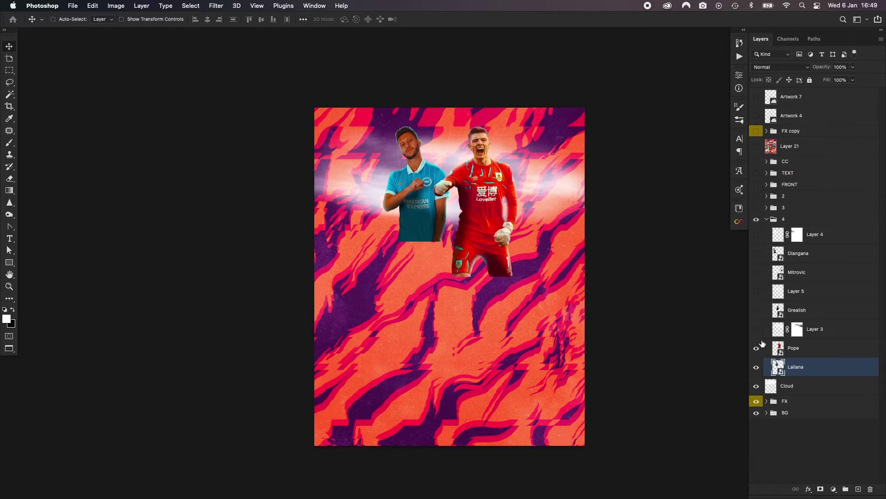
left_click(757, 330)
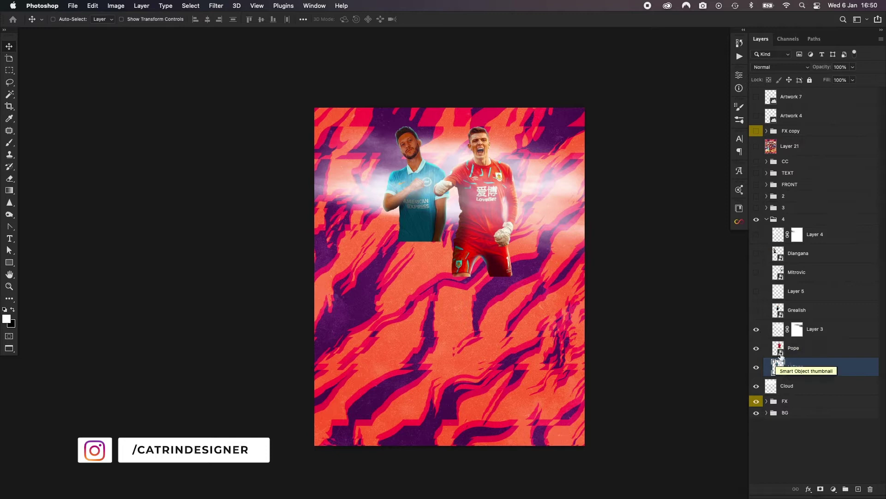
left_click(757, 310)
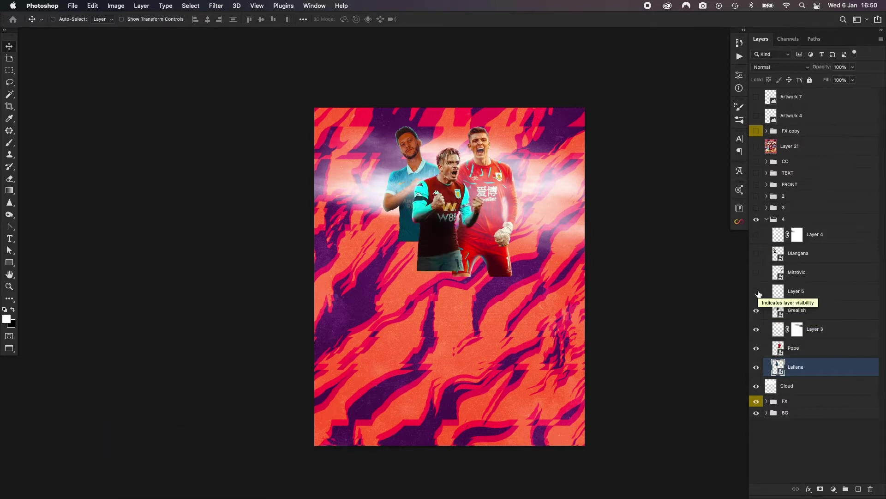
left_click(757, 291)
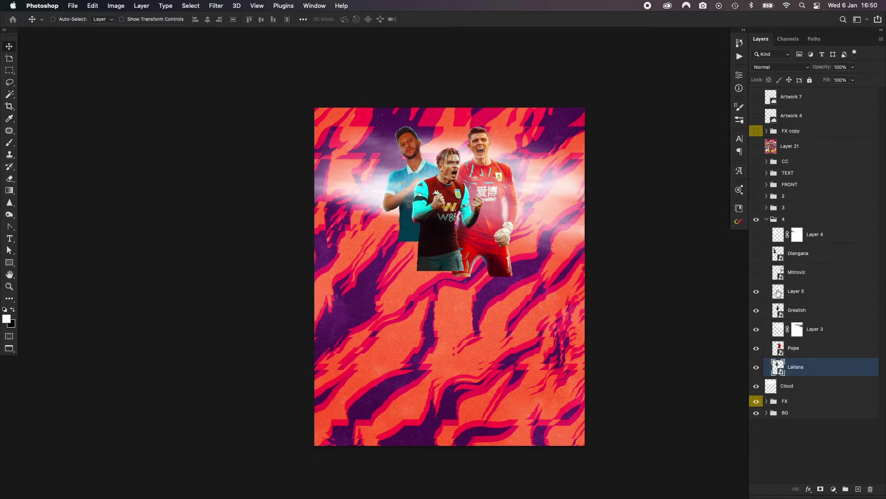
left_click(814, 296)
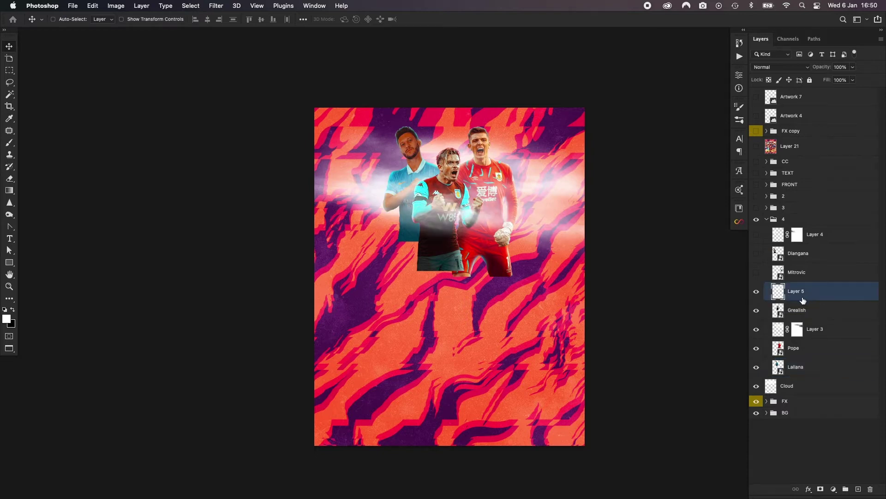
- Show Mitrovic, Diangana and Layer 4 in group 4 one by one, and select Layer 4
left_click(757, 273)
left_click(805, 276)
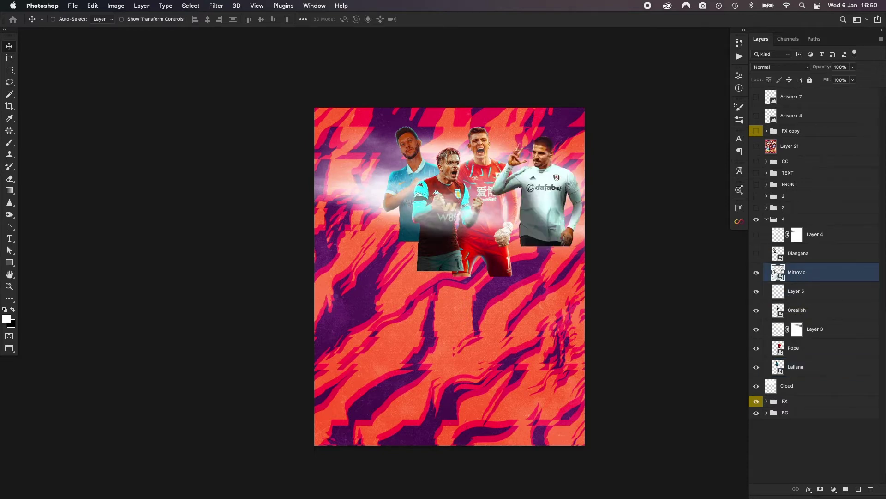
left_click(756, 254)
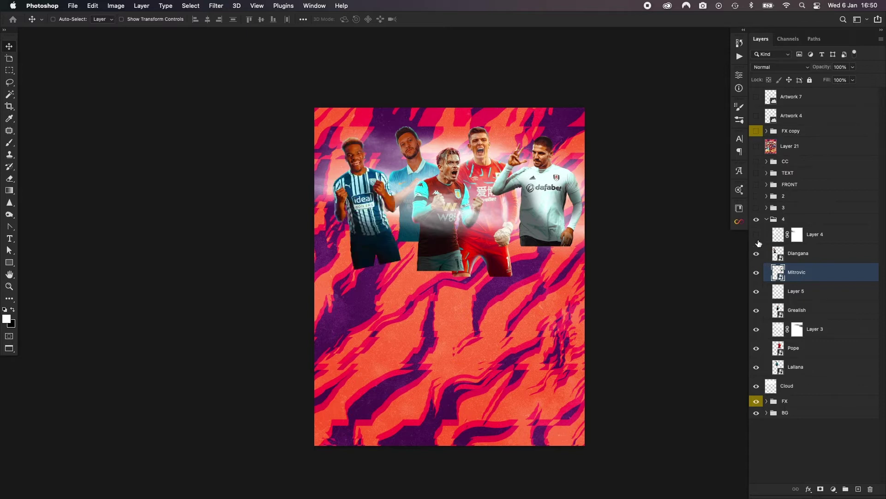
left_click(756, 235)
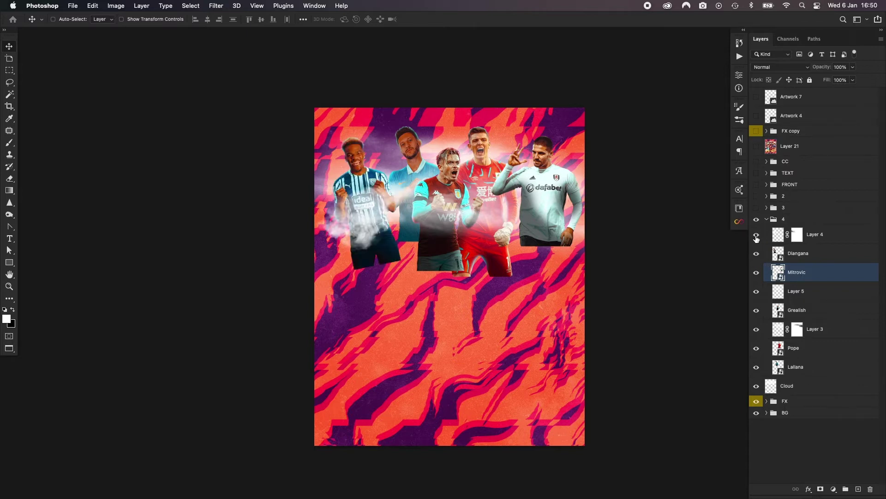
left_click(817, 236)
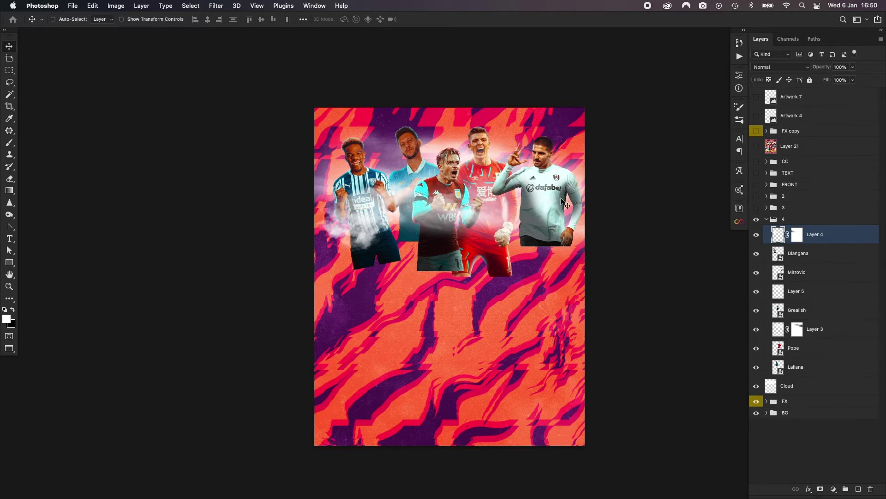
- Hide the cloud layers around the players: Layer 4, Layer 5 and Layer 3 in group 4, and Cloud beneath it
scroll(546, 202, "up", 5)
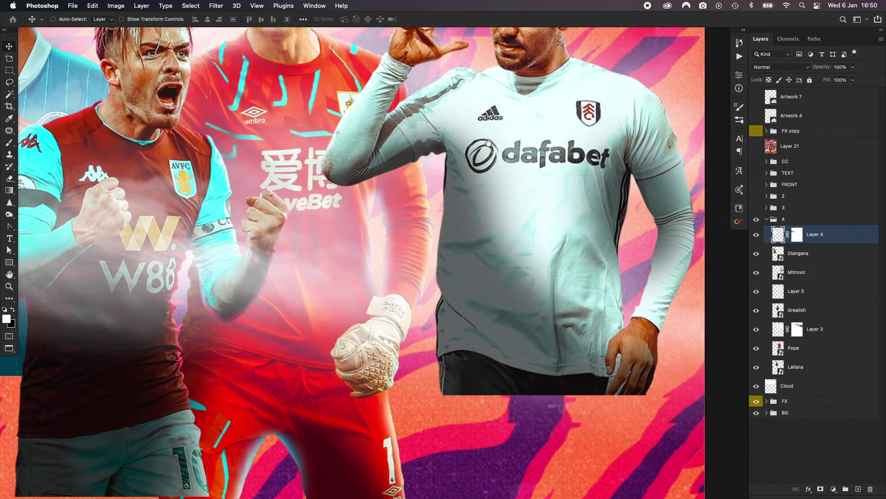
scroll(532, 305, "down", 1)
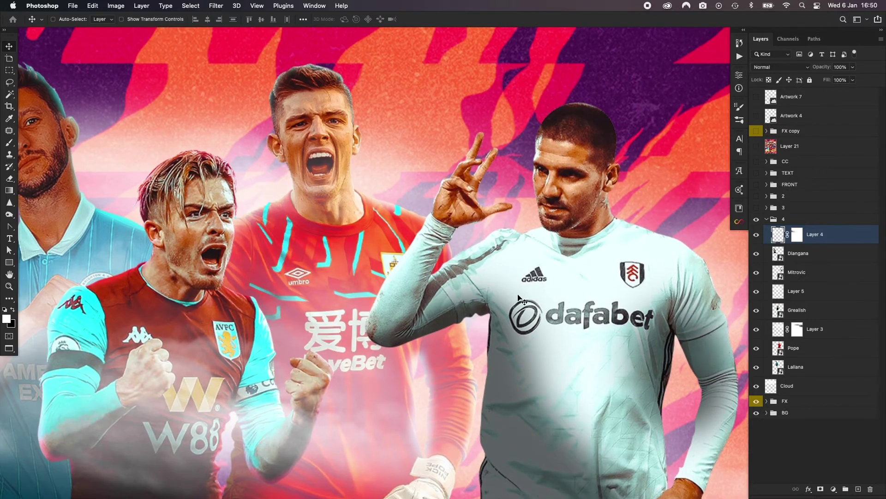
scroll(518, 293, "down", 5)
scroll(446, 308, "down", 1)
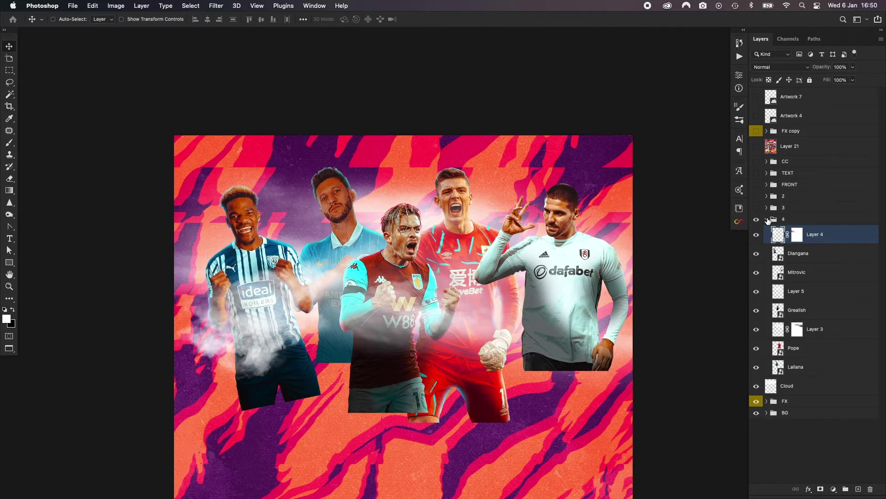
left_click(756, 236)
left_click(756, 235)
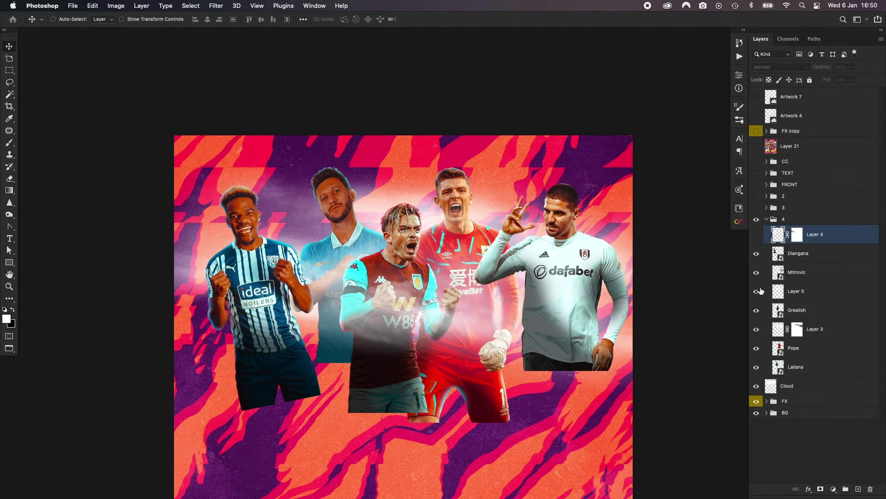
left_click(757, 291)
left_click(756, 330)
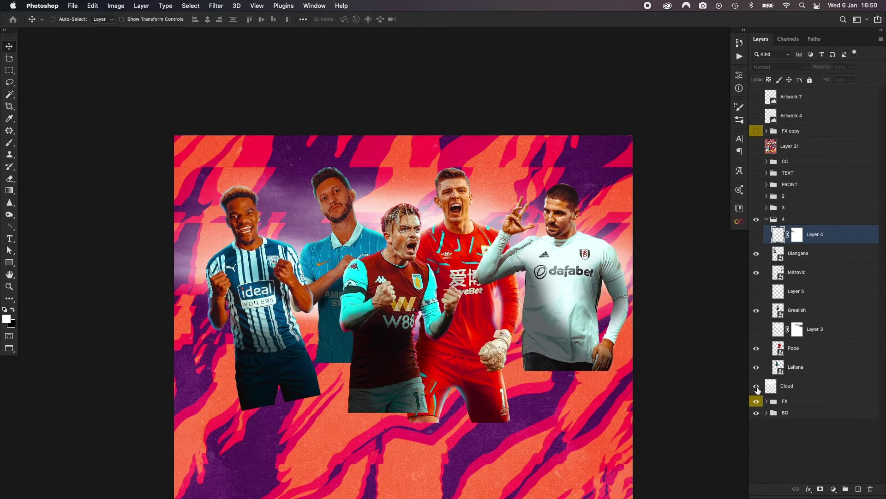
left_click(757, 385)
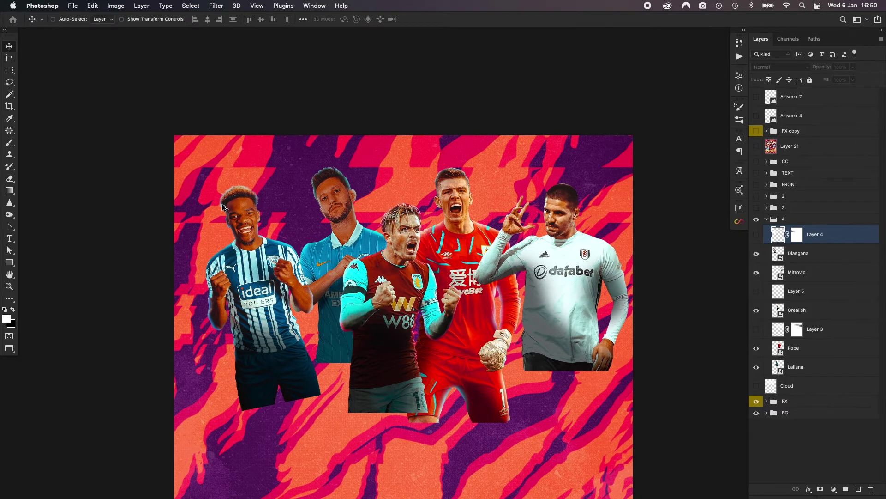
- Examine the player cutouts up close against the textured background, from Diangana and Lallana across to Grealish and Pope
scroll(225, 207, "up", 1)
scroll(223, 208, "up", 1)
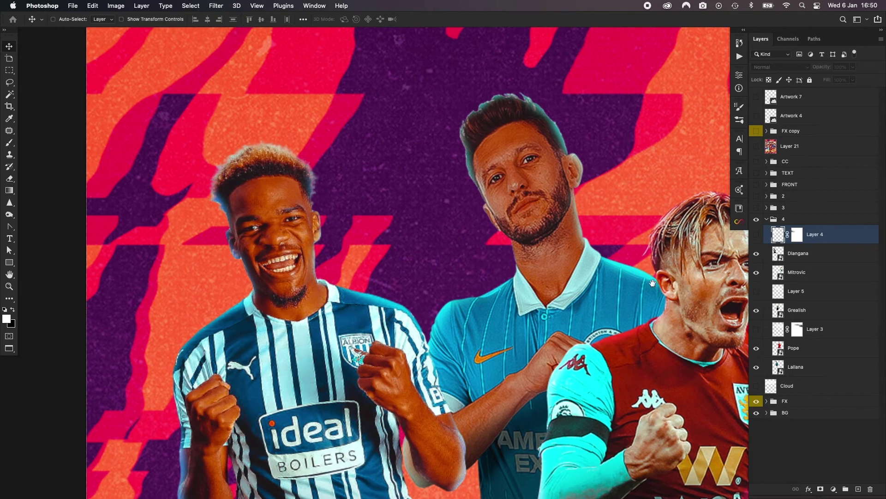
scroll(633, 215, "right", 5)
scroll(634, 215, "down", 1)
scroll(634, 216, "down", 1)
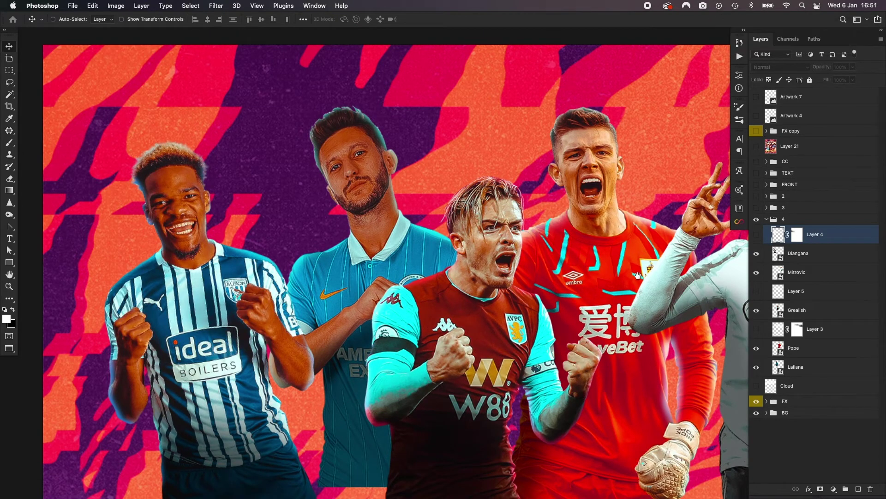
- Open the contents of the Pope smart object and hide all the clipped layers above Layer 1, from Layer 4 down to Levels 1 copy
left_click_drag(637, 280, 499, 252)
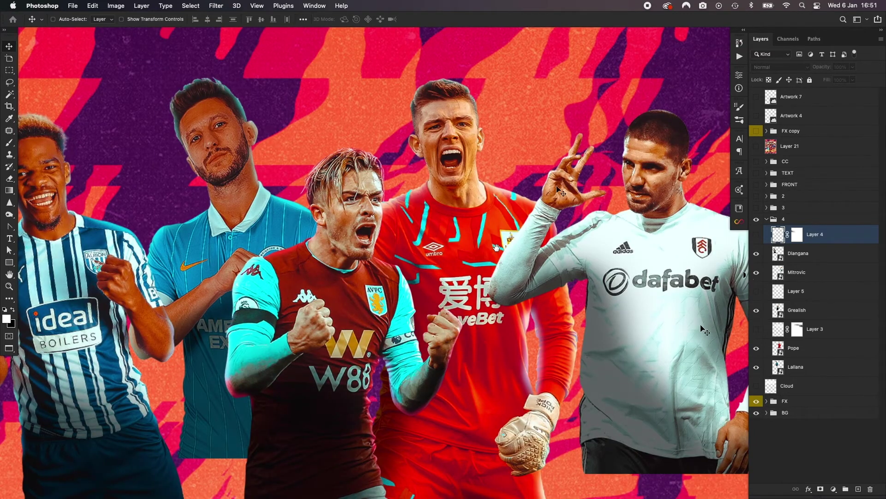
left_click(780, 351)
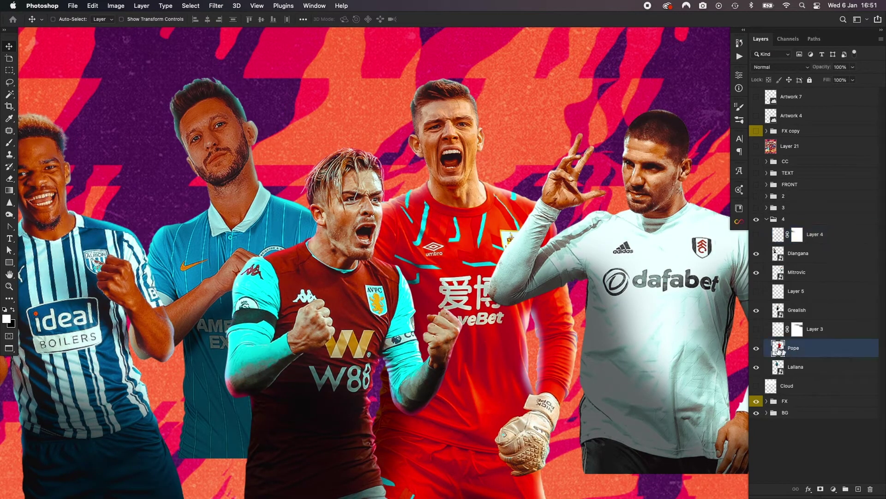
double_click(778, 349)
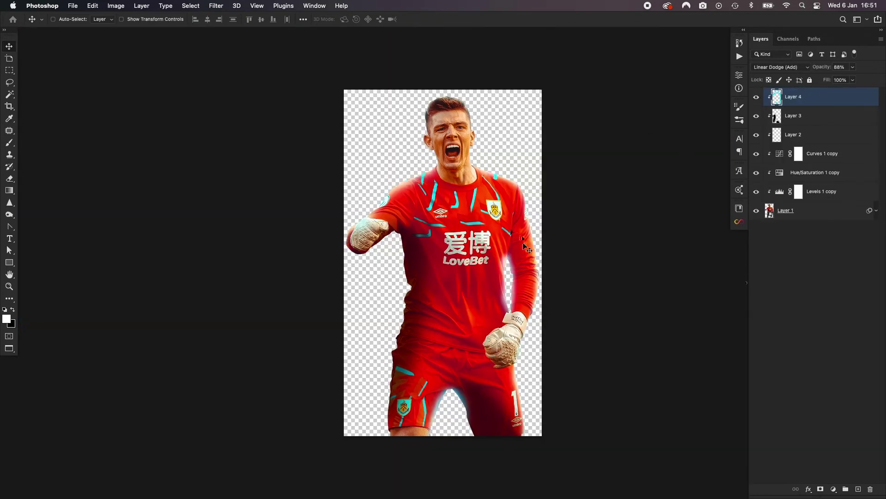
left_click_drag(757, 97, 756, 191)
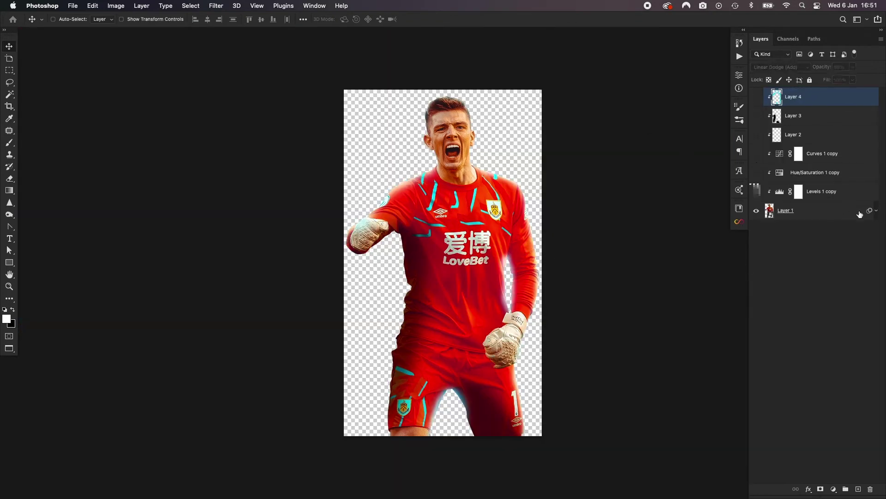
- Review the Camera Raw Filter settings applied to Layer 1, try Clarity at +22, and discard the change
left_click(876, 212)
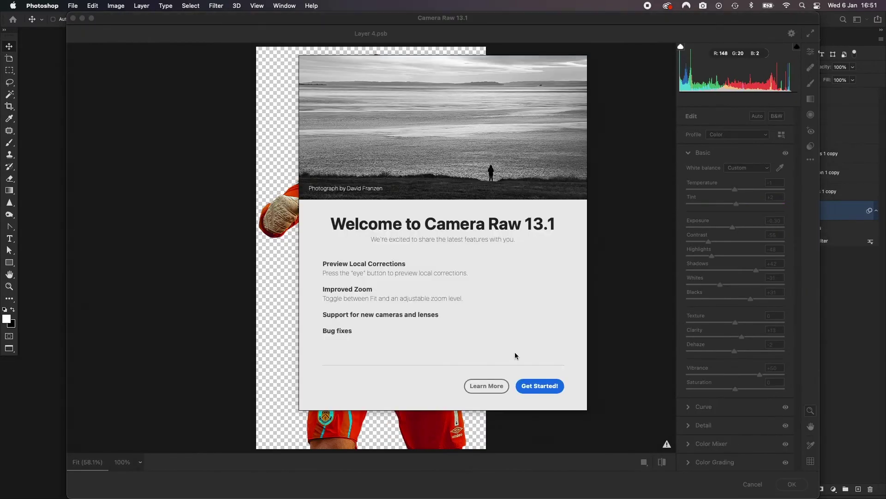
left_click(540, 387)
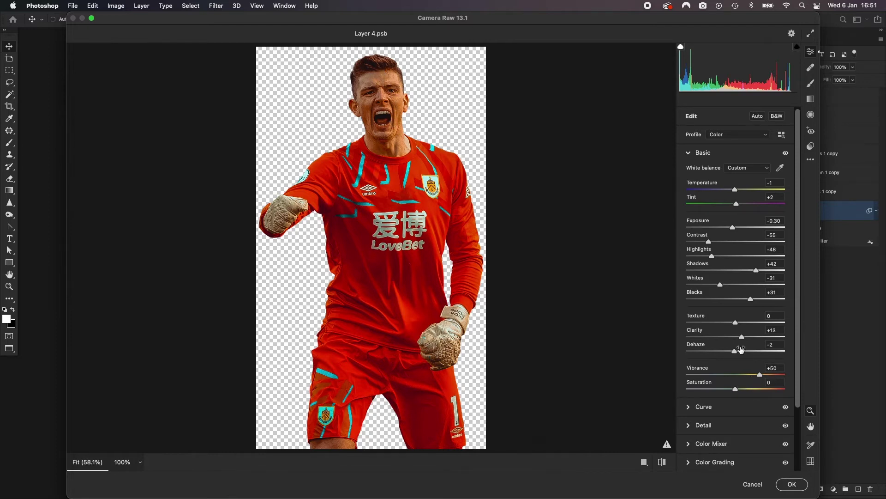
left_click_drag(743, 340, 748, 341)
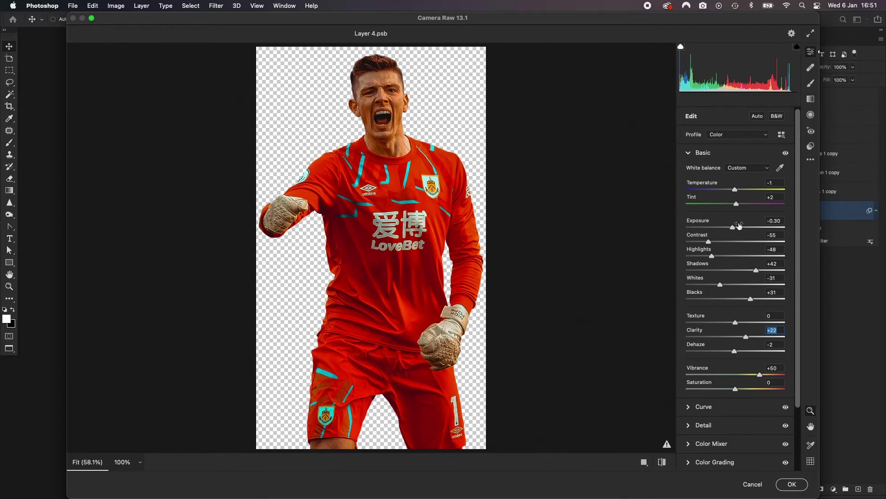
left_click(753, 484)
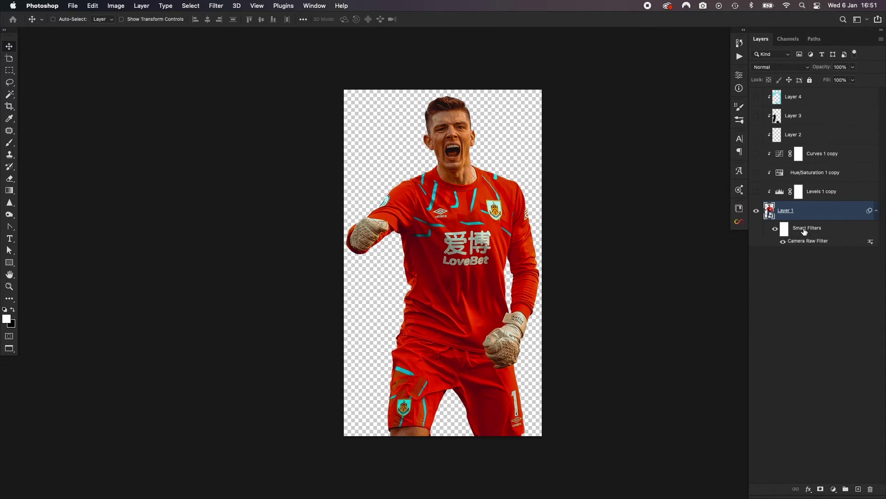
- Show the Levels 1 copy adjustment above Layer 1 and look at its Levels settings
left_click(757, 192)
left_click(764, 191)
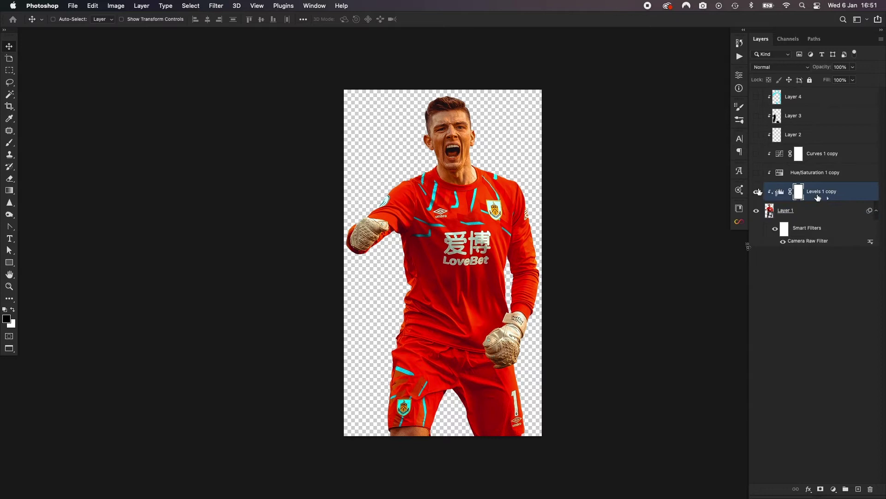
double_click(780, 191)
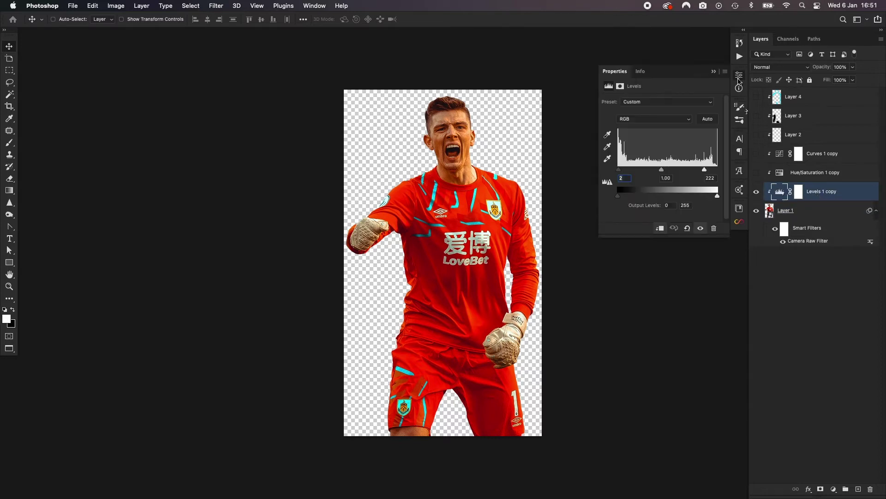
key("Return")
left_click(757, 191)
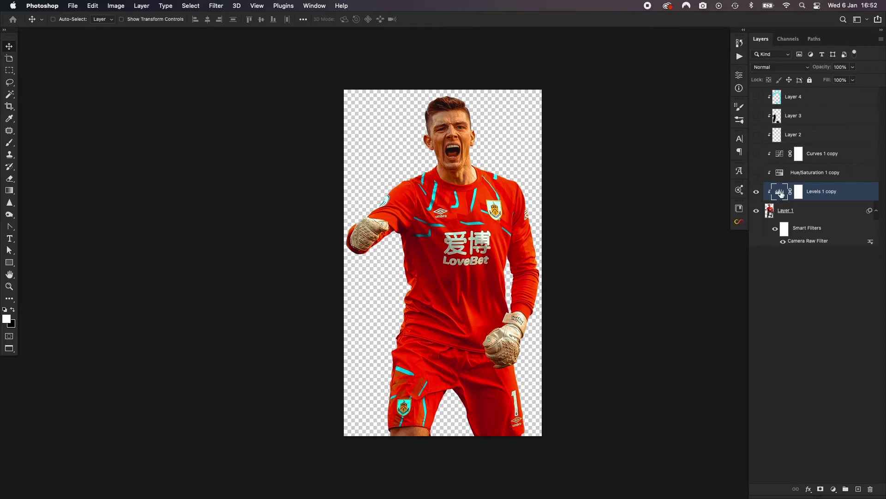
- Show the Hue/Saturation 1 copy and Curves 1 copy adjustments, selecting each in turn
left_click(756, 172)
left_click(820, 175)
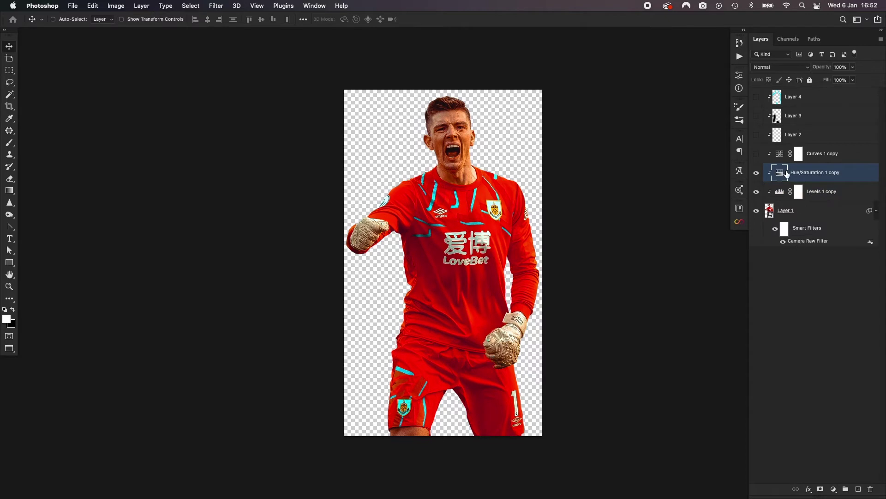
left_click(758, 154)
left_click(835, 157)
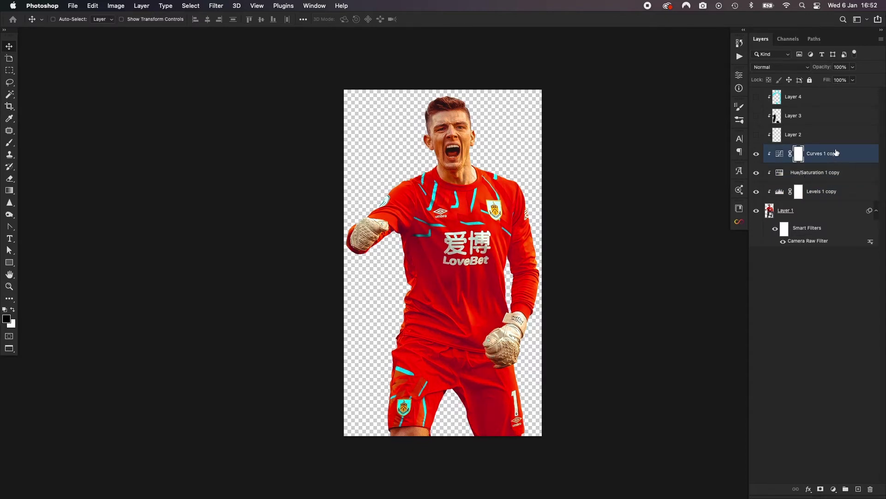
- Show and select Layer 2, and compare the player's mouth up close with the layer off and on
left_click(759, 136)
left_click(796, 138)
key("x")
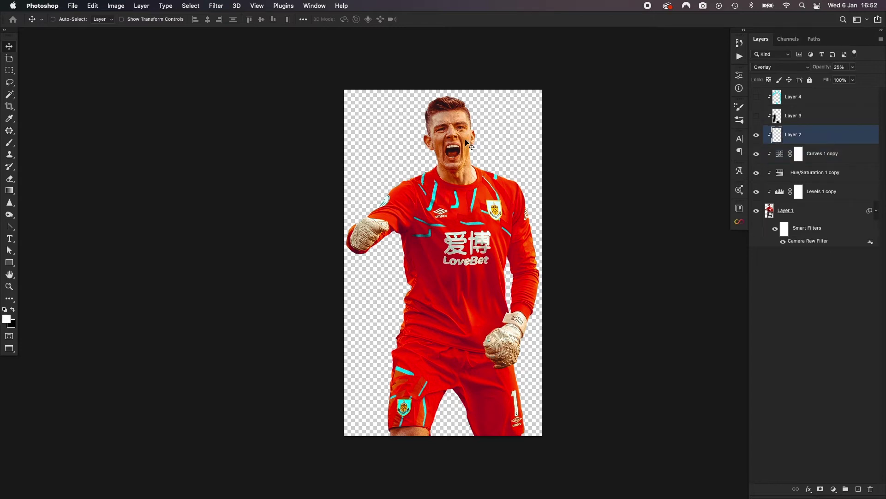
scroll(463, 142, "up", 3)
scroll(463, 142, "up", 4)
left_click(756, 137)
left_click(757, 136)
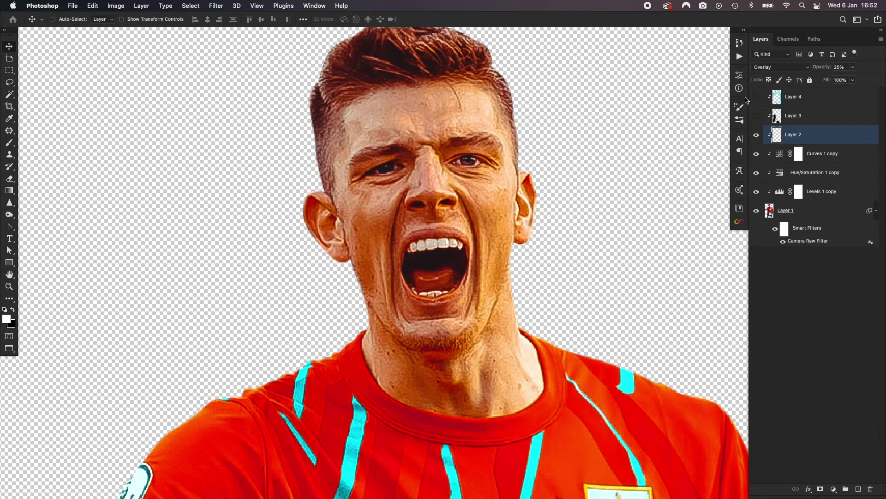
- Set Layer 2's blend mode to Normal and its opacity to 100% to expose the white paint on the teeth
left_click(796, 72)
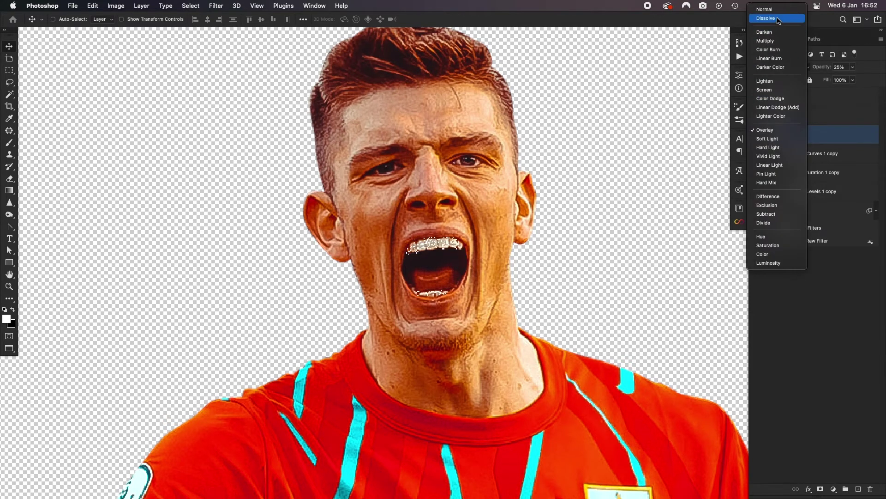
left_click(778, 11)
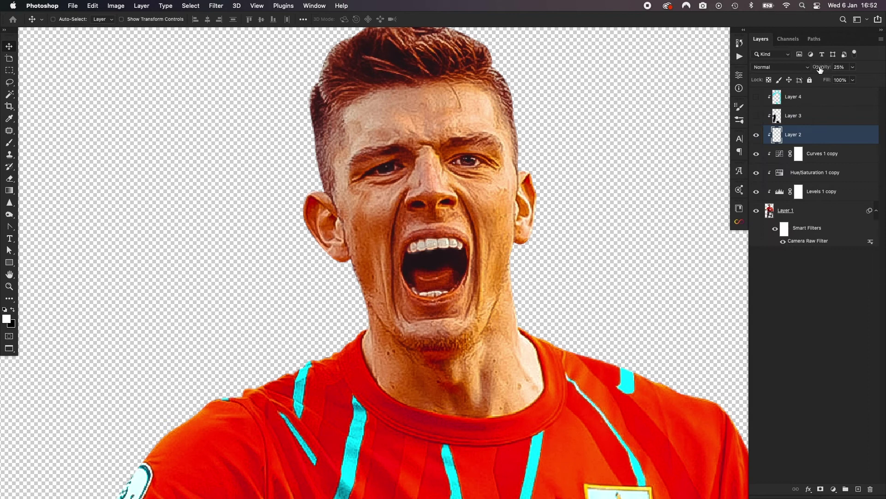
left_click_drag(820, 69, 885, 73)
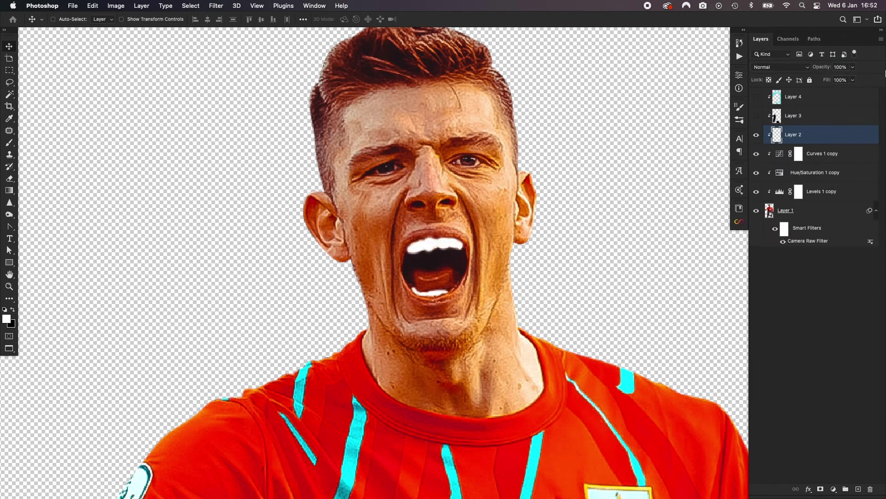
- Switch to the Brush tool, choose a soft round tip, and shrink it to suit painting the teeth
key("b")
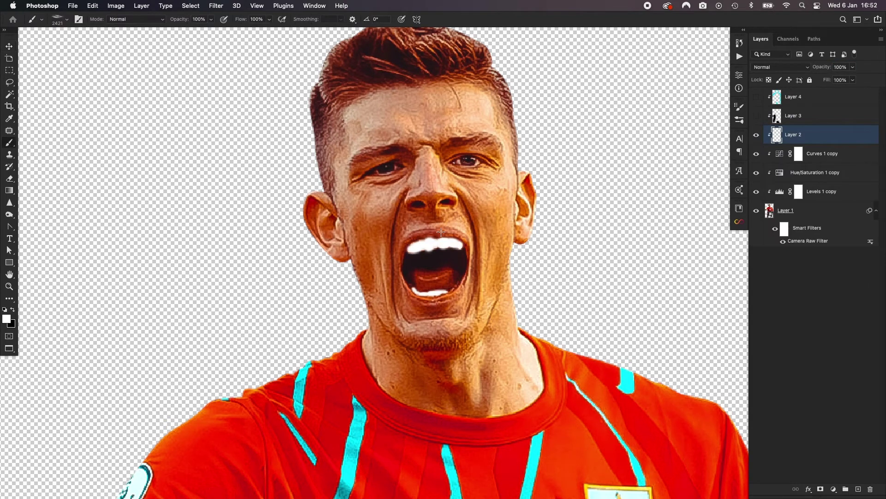
key("bracketleft")
key("bracketleft")
key("bracketleft")
key("bracketleft")
left_click(67, 21)
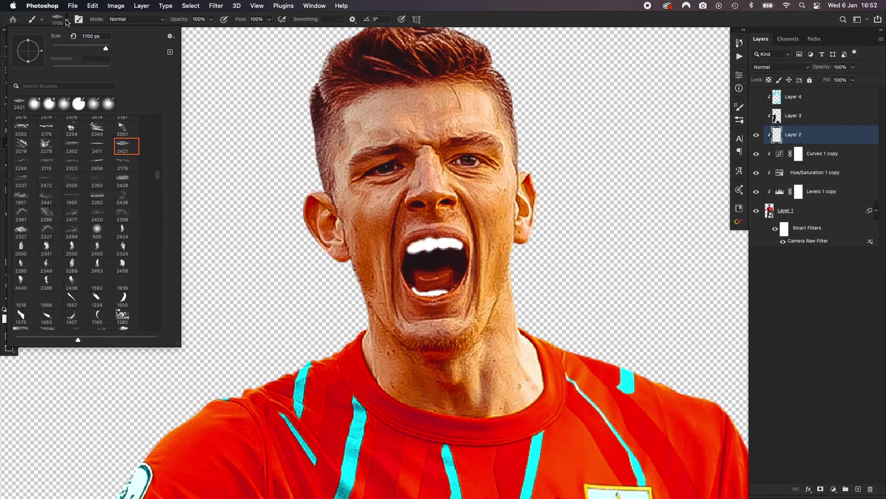
left_click(64, 104)
left_click(65, 21)
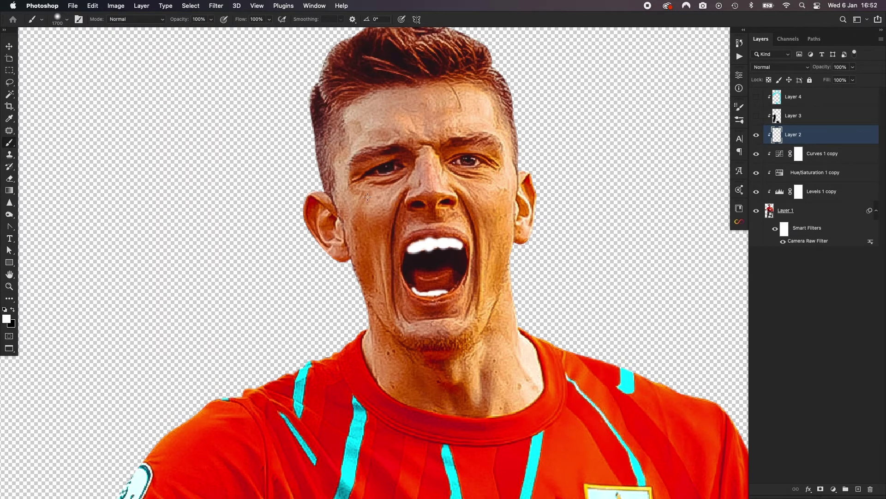
left_click(67, 21)
left_click(76, 46)
left_click_drag(76, 45, 71, 45)
key("Return")
- Try a white brush stroke across the upper teeth on Layer 2, reduce the brush size to 25 px, and undo the stroke
mouse_move(433, 247)
left_mouse_down()
mouse_move(415, 250)
mouse_move(465, 246)
left_mouse_up()
key("bracketleft")
key("bracketleft")
key("super+z")
- Set Layer 2's blend mode to Overlay and its opacity to 25% for naturally whitened teeth
left_click(780, 68)
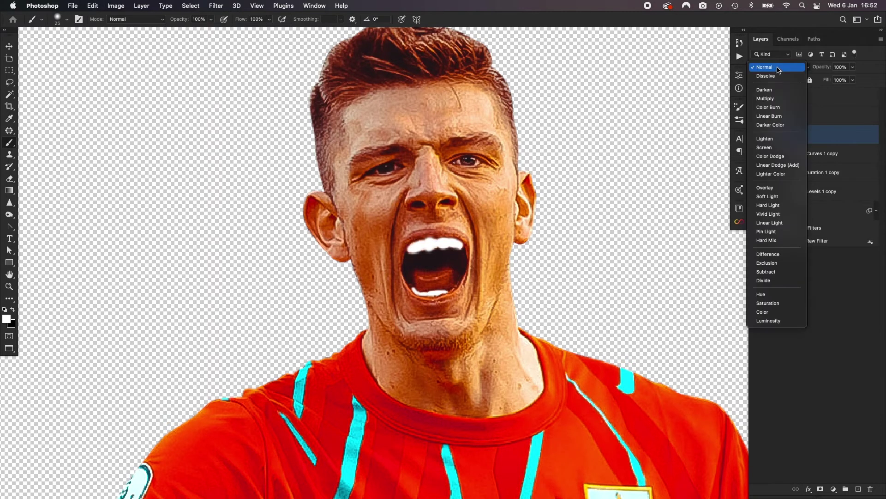
left_click(770, 188)
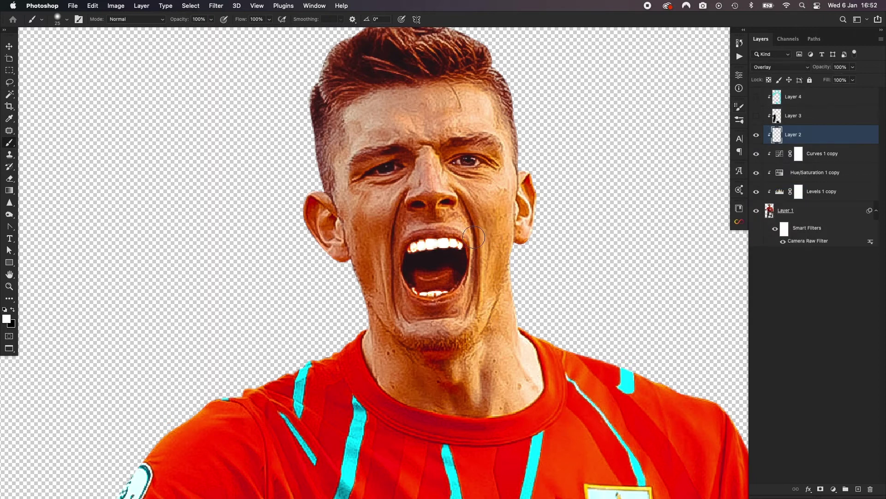
key("v")
left_click(838, 67)
type("25")
key("Return")
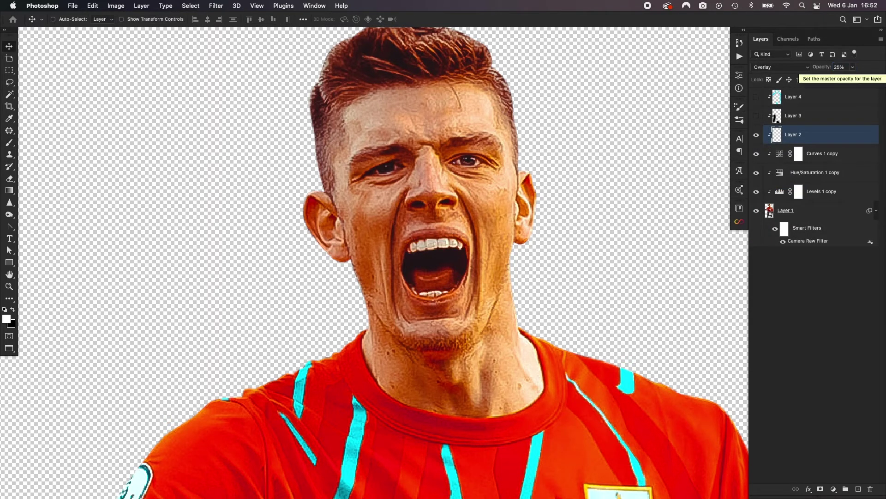
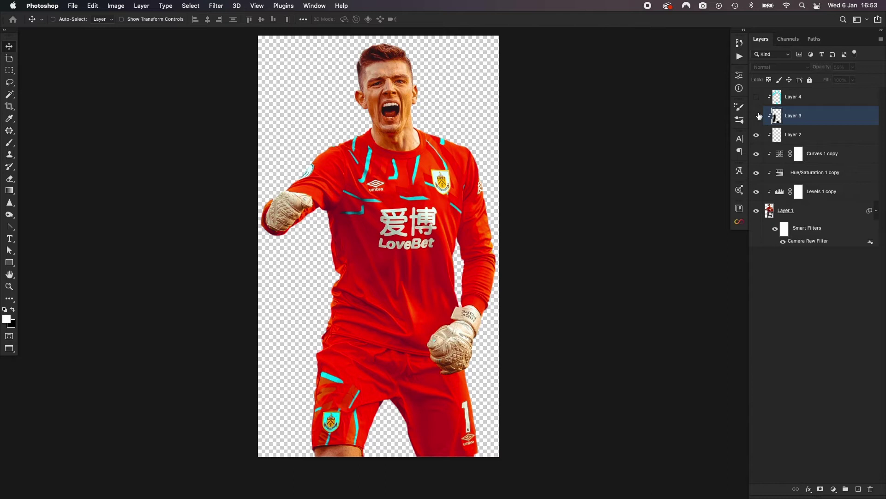
- Set up a soft black brush enlarged to 200 px for the shadow shading on Layer 3
key("b")
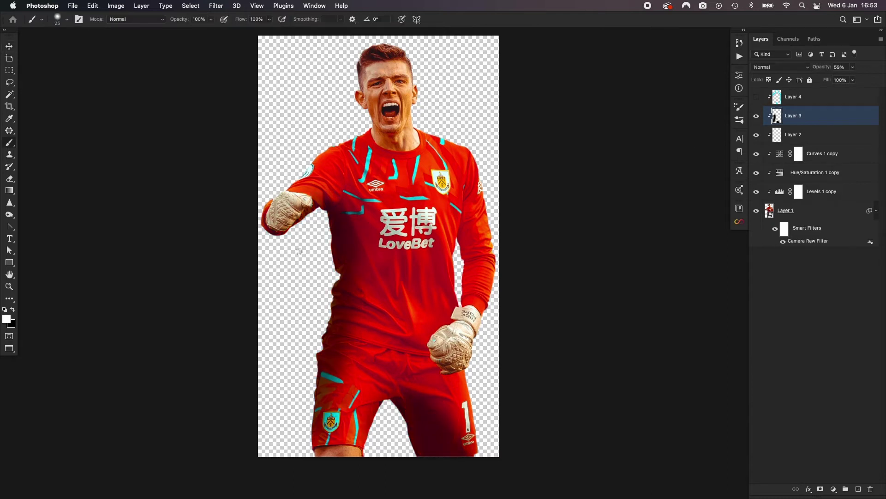
key("x")
right_click(398, 281)
left_click_drag(453, 199, 476, 200)
key("Return")
key("bracketright")
key("bracketright")
key("bracketright")
key("bracketright")
- Set Layer 3's opacity to 100% and go over the shadowed side of the player's torso with a 300 px black brush
left_click_drag(823, 71, 841, 70)
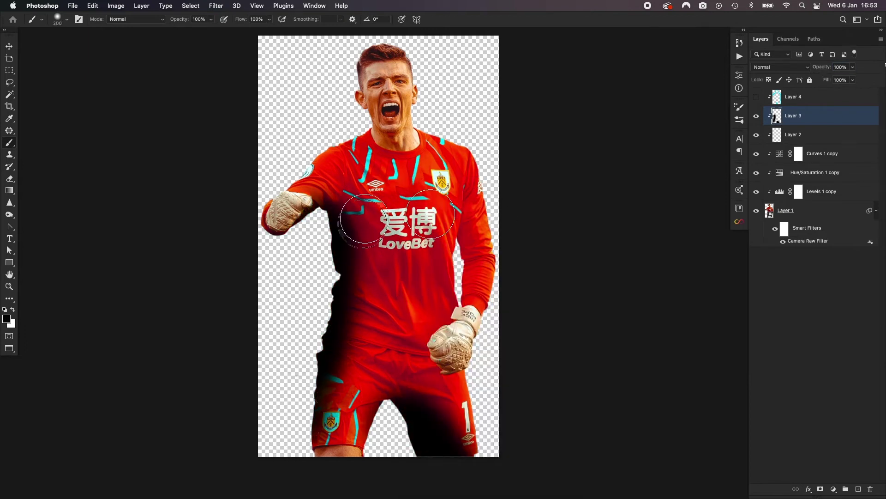
key("bracketright")
key("bracketright")
mouse_move(307, 248)
left_mouse_down()
mouse_move(312, 340)
mouse_move(319, 313)
mouse_move(311, 355)
left_mouse_up()
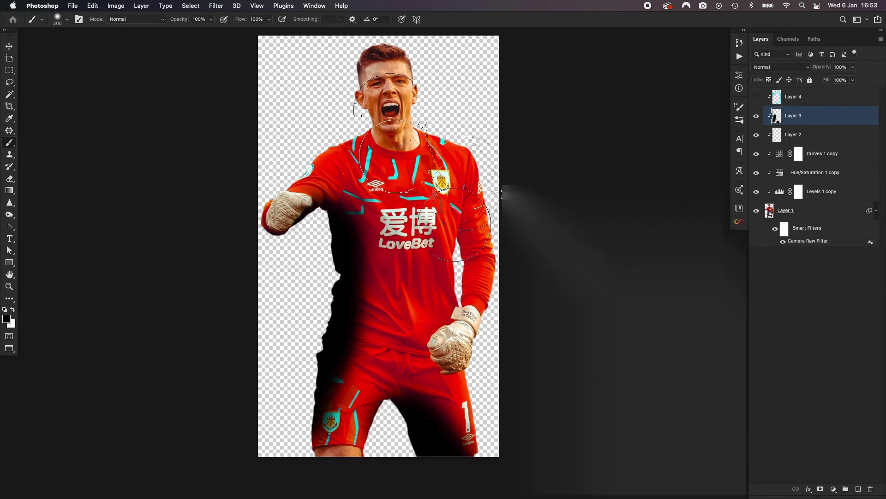
- Compare the shading with Layer 3 off and on, and set the layer's opacity to 25%
left_click(757, 116)
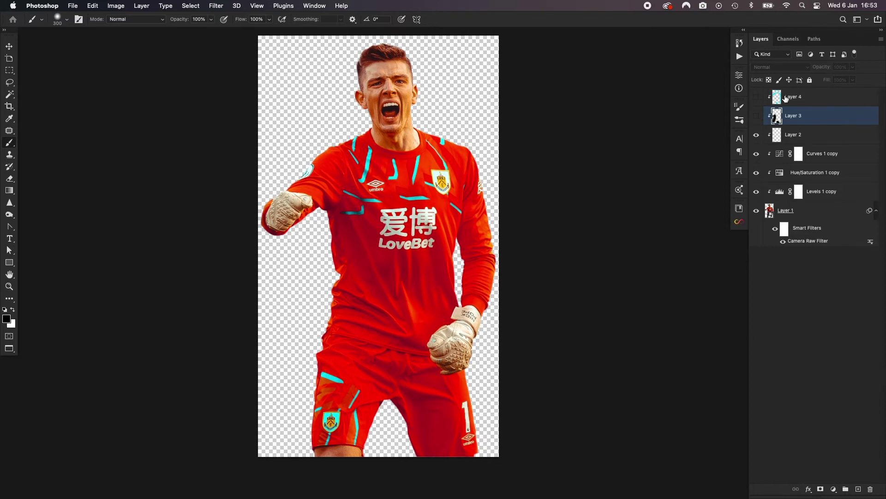
left_click(755, 116)
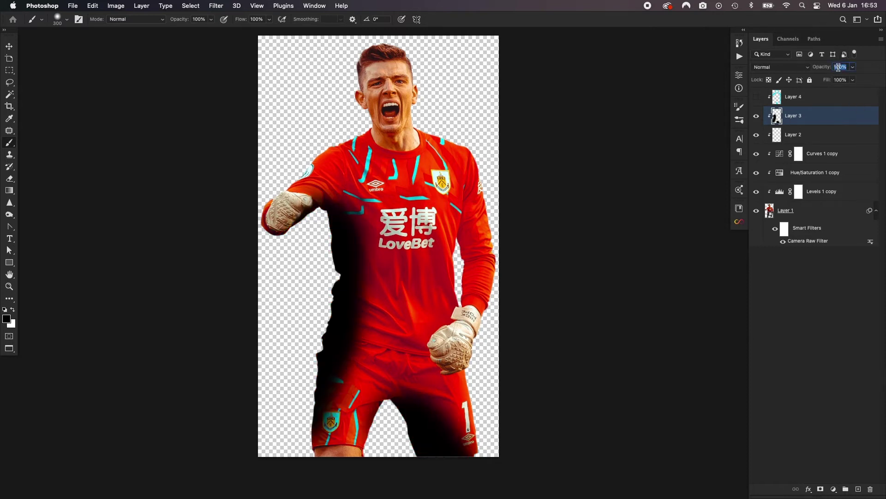
type("25")
key("Return")
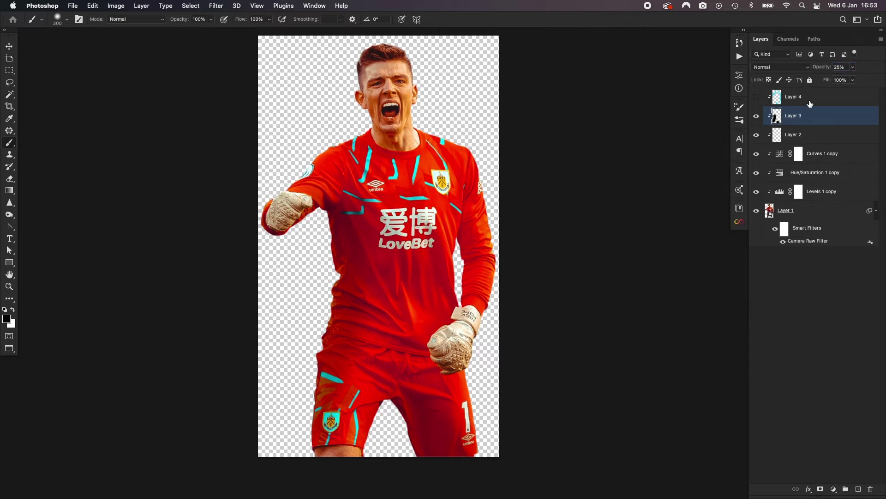
- Show Layer 4 and set it to 100% opacity with Normal blending to expose the cyan rim-light strokes
left_click(758, 98)
left_click(801, 100)
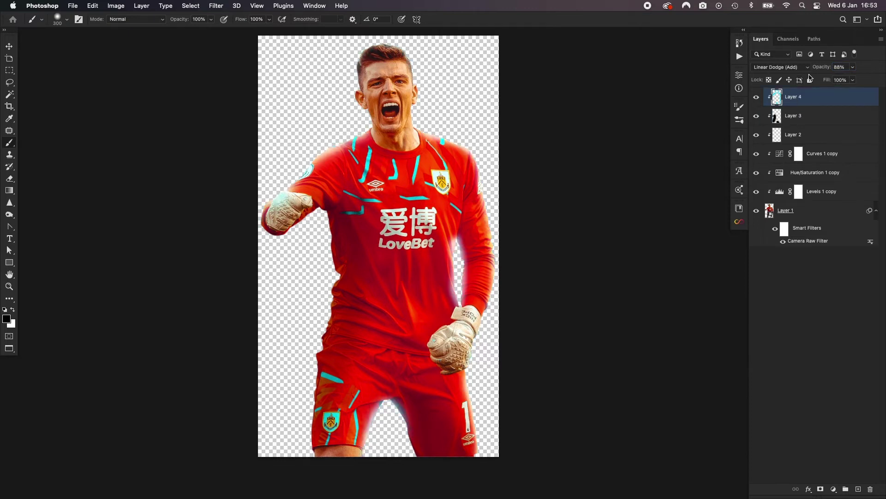
left_click_drag(824, 69, 833, 70)
left_click(780, 67)
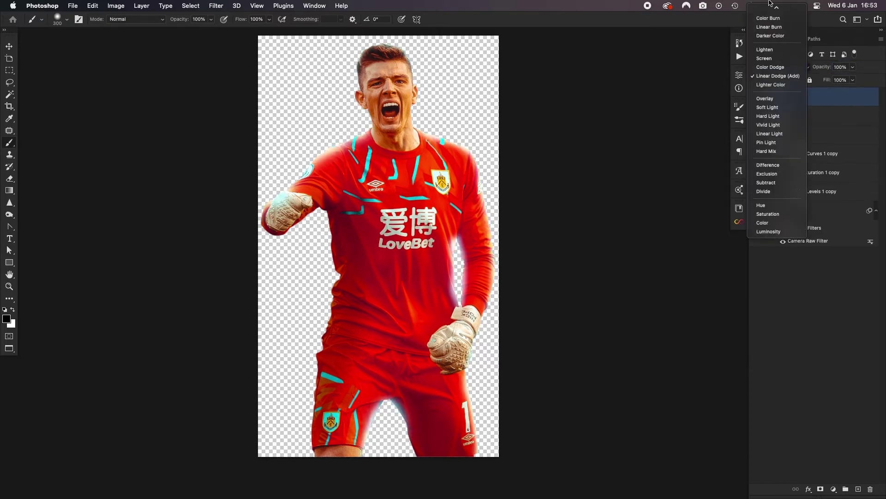
left_click(769, 9)
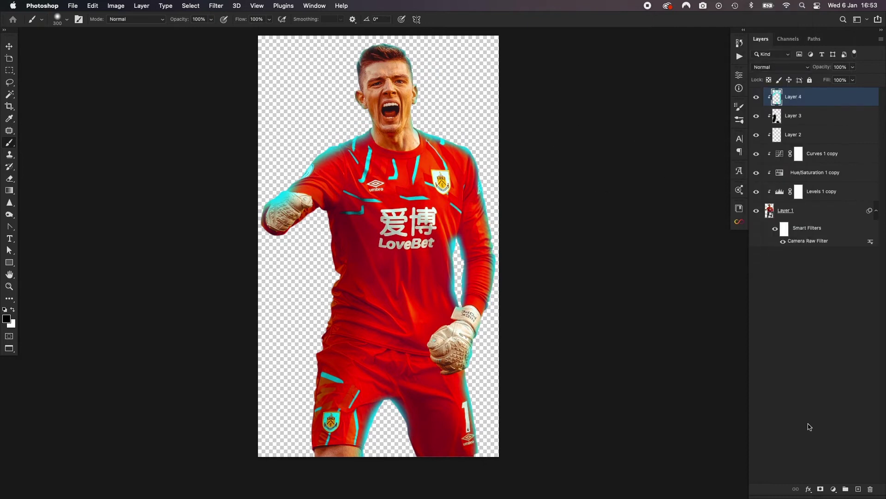
left_click(794, 212)
left_click(809, 489)
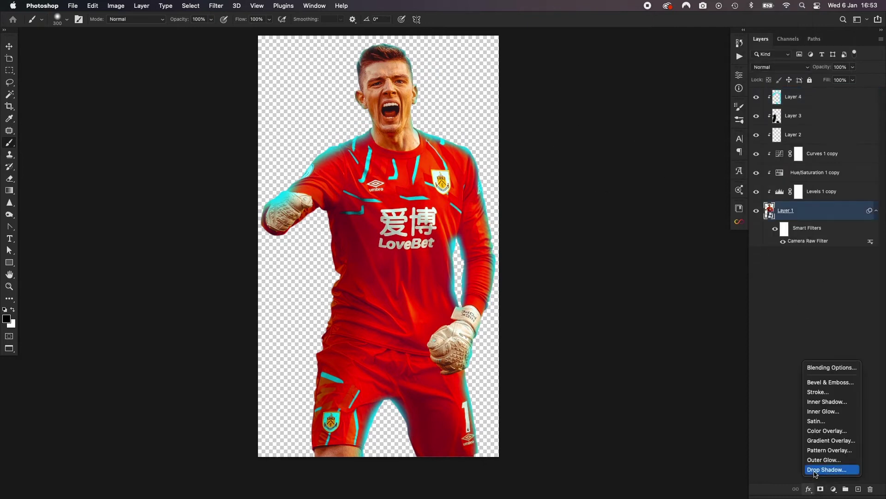
left_click(802, 310)
left_click(804, 102)
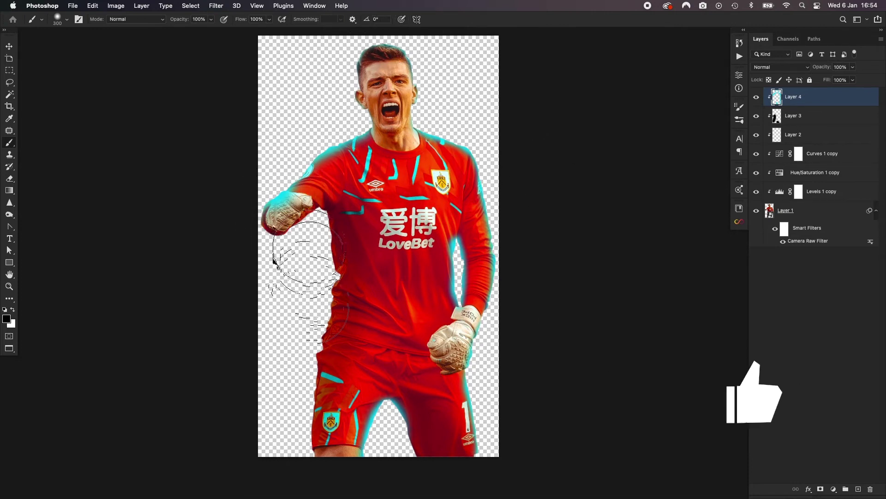
left_click(756, 117)
left_click(756, 117)
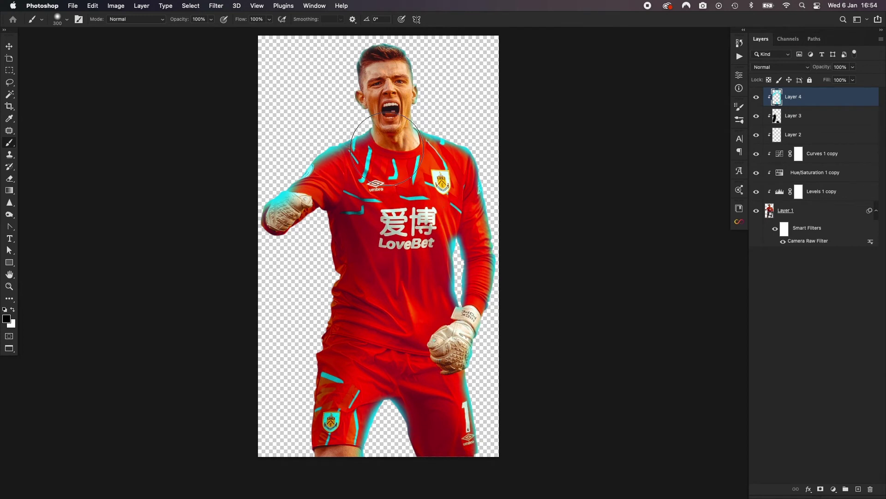
- Sample the cyan from the shirt's stripes and prepare a smaller soft brush for rim light along the neck and shoulder on Layer 4
key("o")
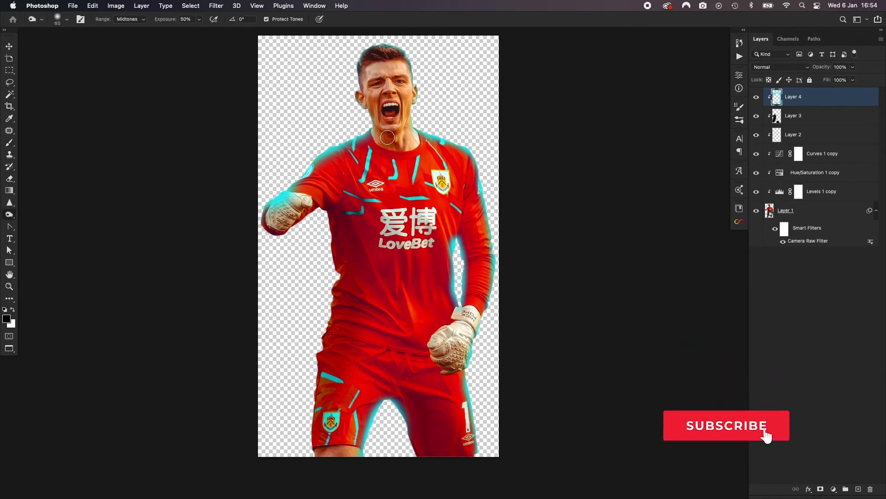
scroll(387, 137, "up", 5)
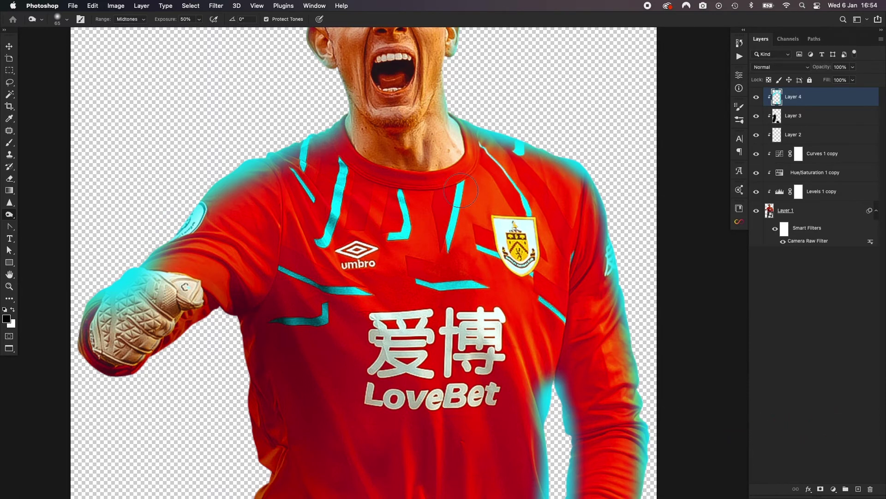
key("i")
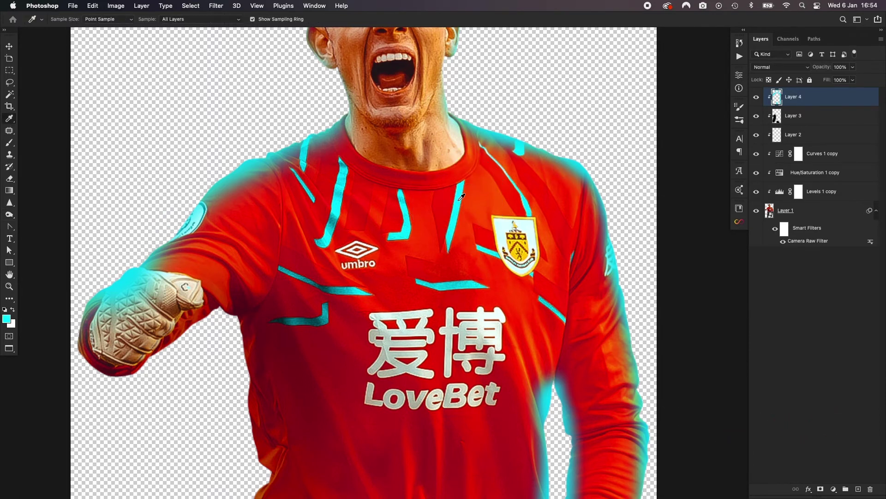
key("b")
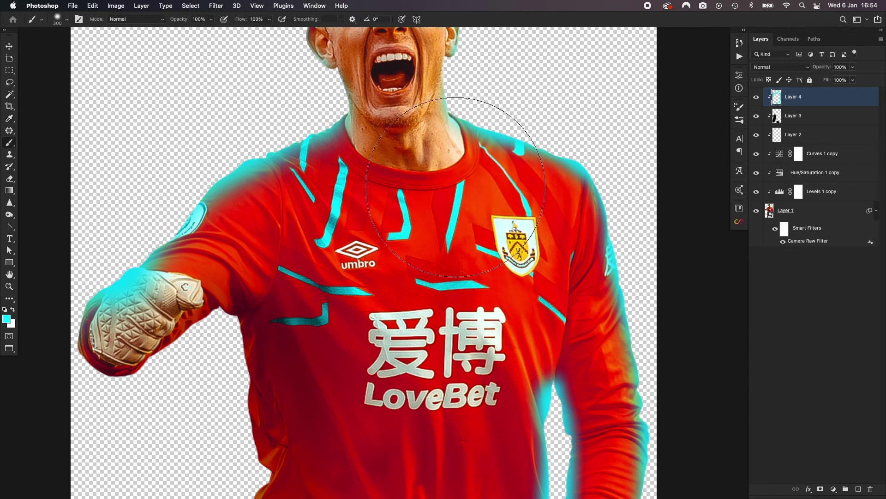
key("bracketleft")
key("bracketleft")
key("bracketleft")
key("bracketleft")
mouse_move(462, 110)
left_mouse_down()
mouse_move(590, 148)
mouse_move(538, 131)
mouse_move(564, 138)
left_mouse_up()
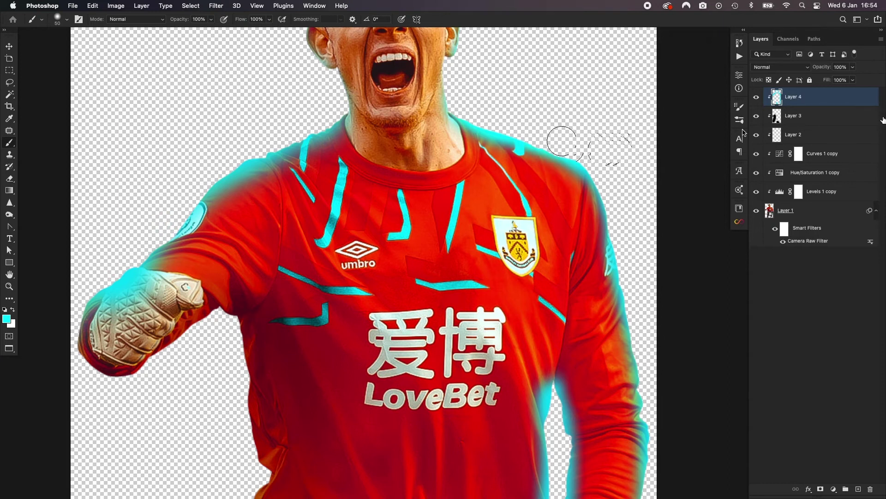
- Set Layer 4's blending to Linear Dodge (Add), compare the rim light off and on, and set its opacity to 89%
left_click(809, 68)
left_click(796, 166)
scroll(529, 179, "up", 5)
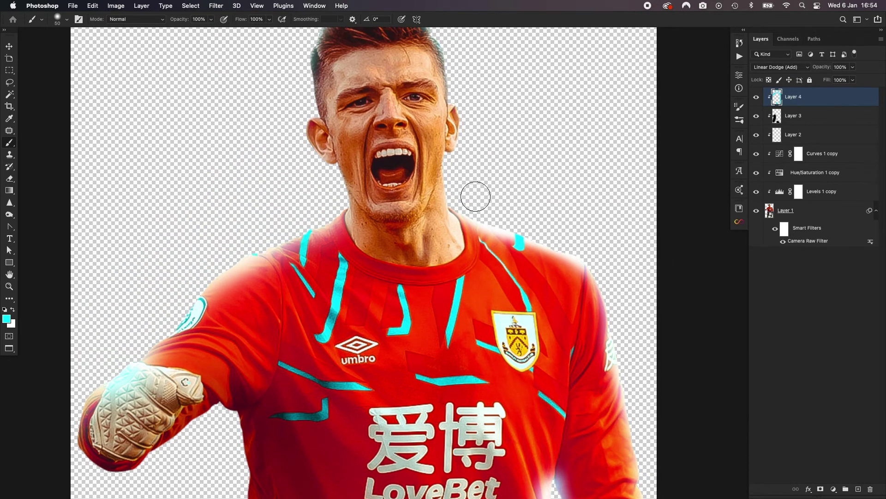
scroll(240, 361, "up", 2)
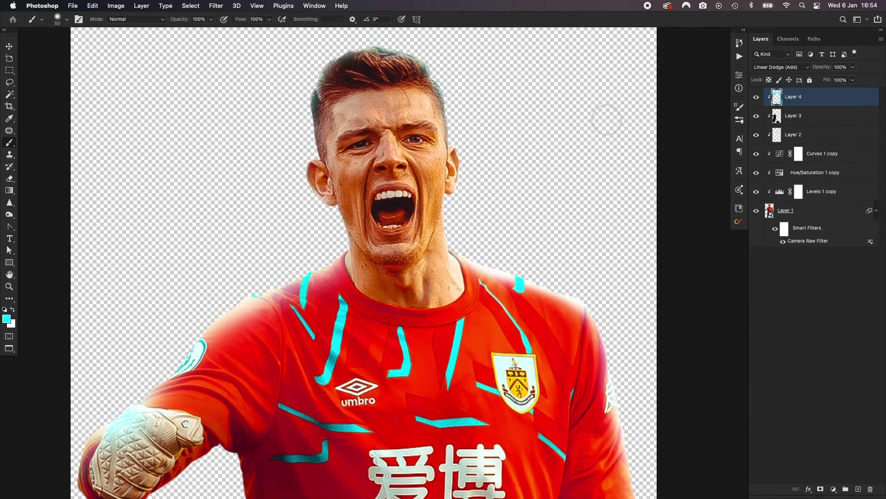
left_click(757, 97)
left_click(757, 97)
type("89")
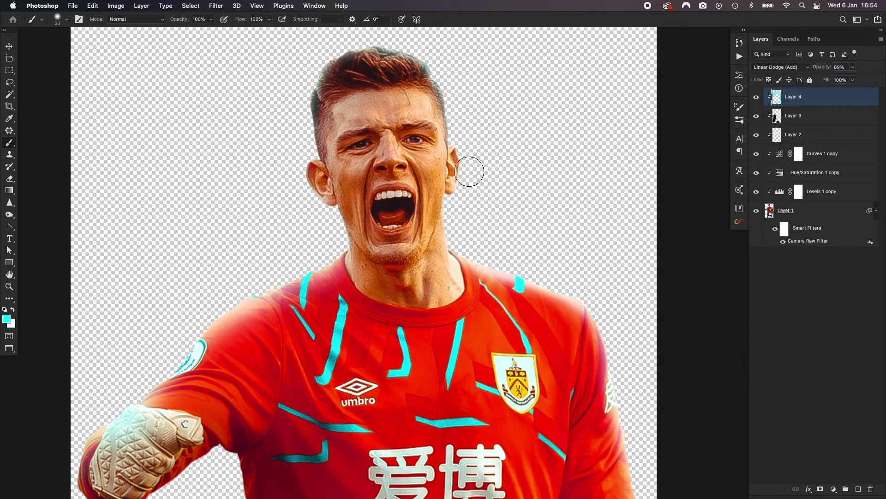
- Return to the standard screen mode and close the Layer 4.psb smart object to get back to PremierLeague.psd
type("v")
key("super+minus")
scroll(510, 193, "down", 3)
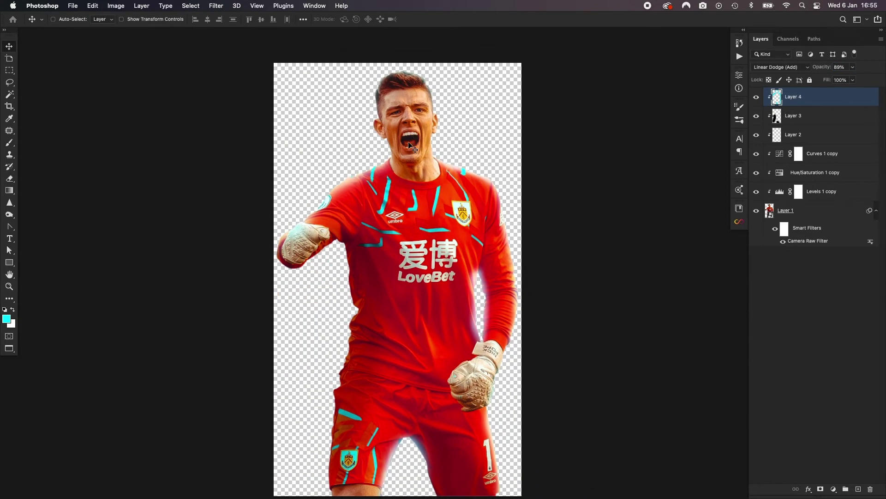
scroll(423, 161, "down", 1)
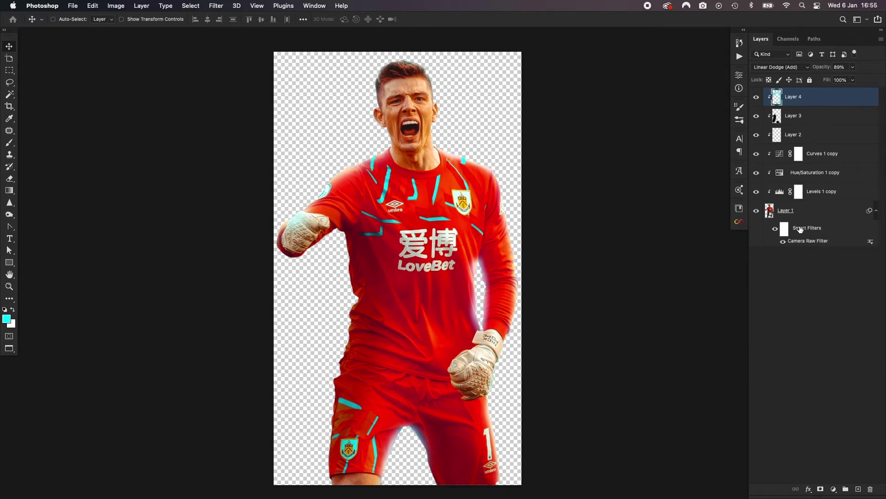
key("f")
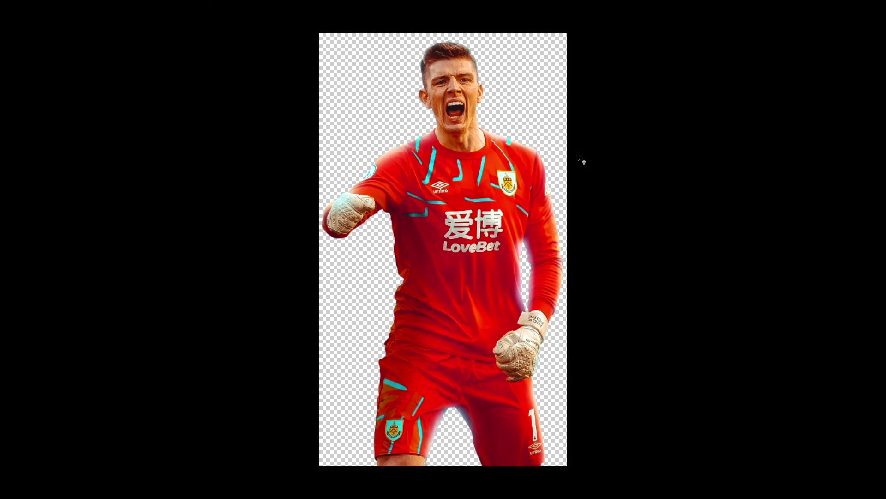
key("f")
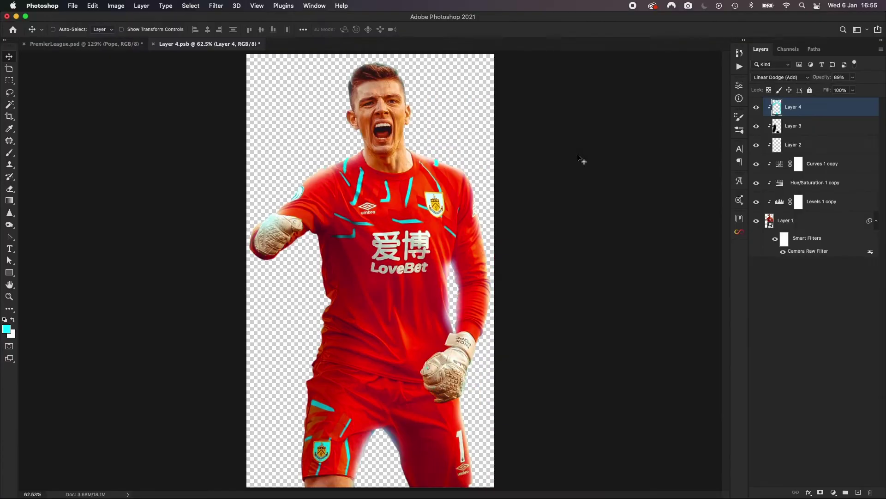
left_click(153, 44)
left_click(461, 198)
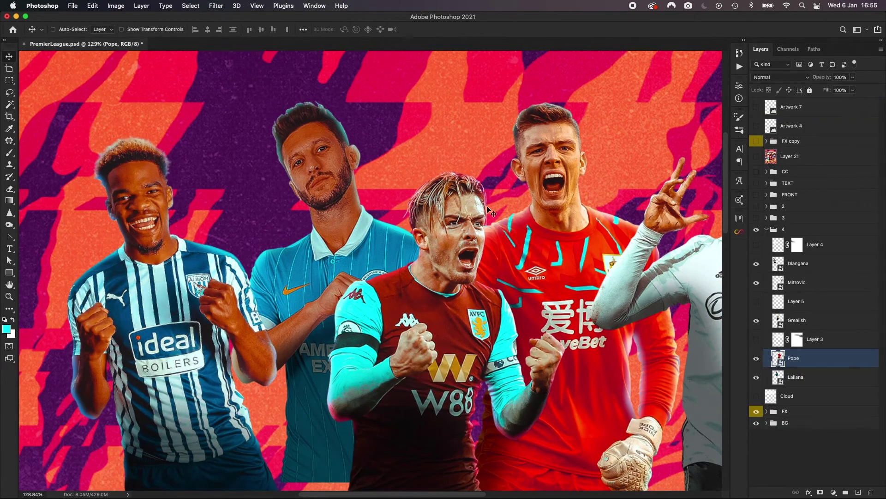
- Examine the group 4 players across the poster, including the lower edges of their cutouts
scroll(488, 209, "right", 5)
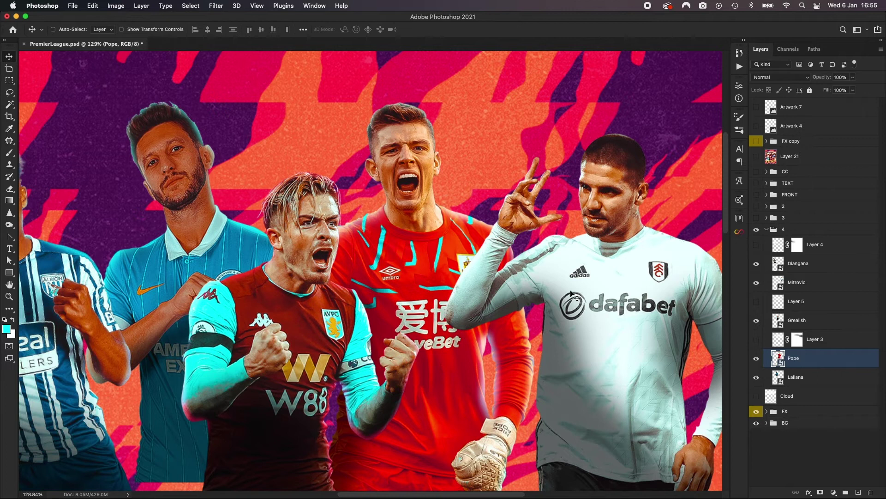
scroll(376, 286, "left", 5)
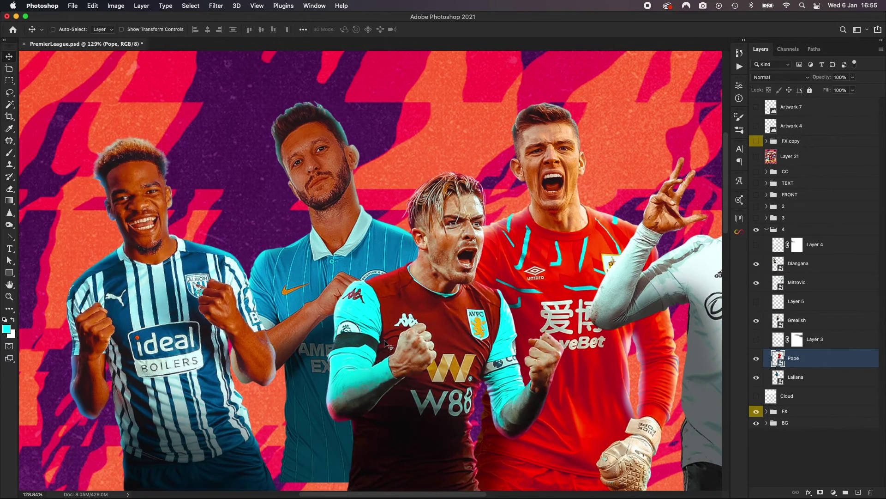
scroll(389, 345, "down", 5)
scroll(389, 345, "down", 1)
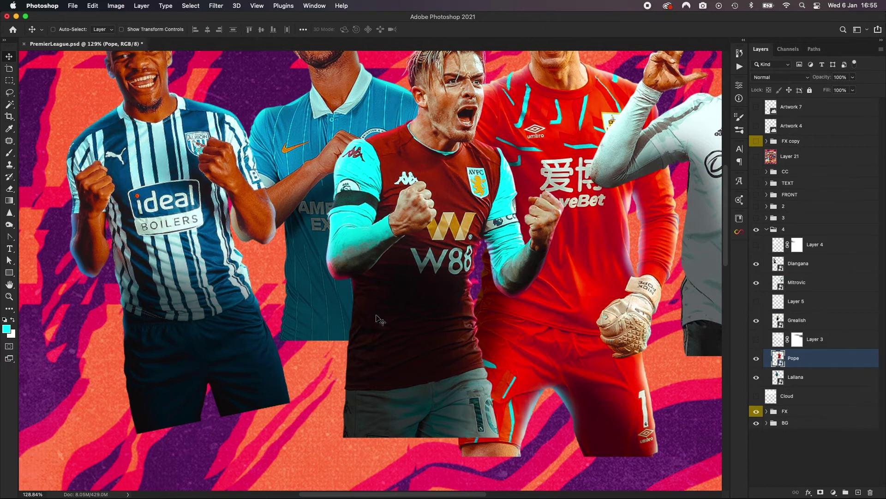
scroll(639, 325, "right", 5)
left_click_drag(639, 325, 361, 316)
scroll(358, 313, "down", 3)
- Show the hidden smoke layers in group 4, collapse the group, and show the Cloud layer behind the players
left_click_drag(757, 244, 757, 339)
left_click(767, 230)
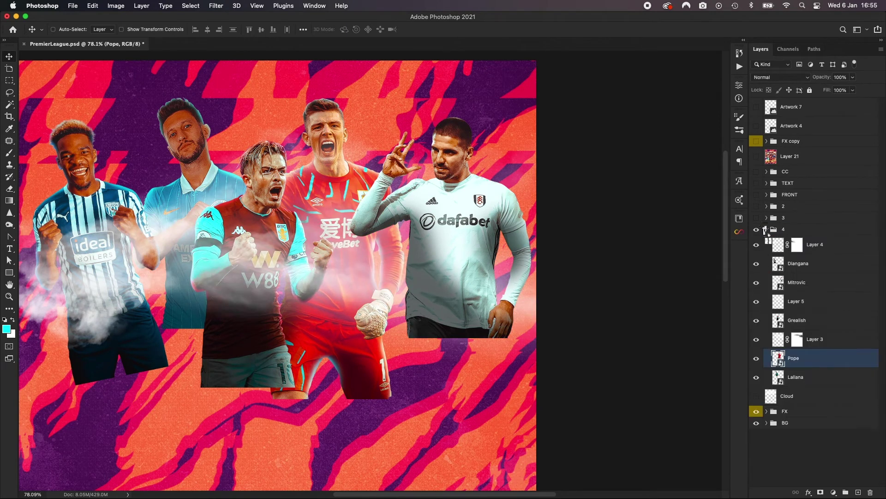
left_click(757, 245)
left_click(787, 245)
scroll(341, 267, "left", 5)
scroll(341, 268, "up", 1)
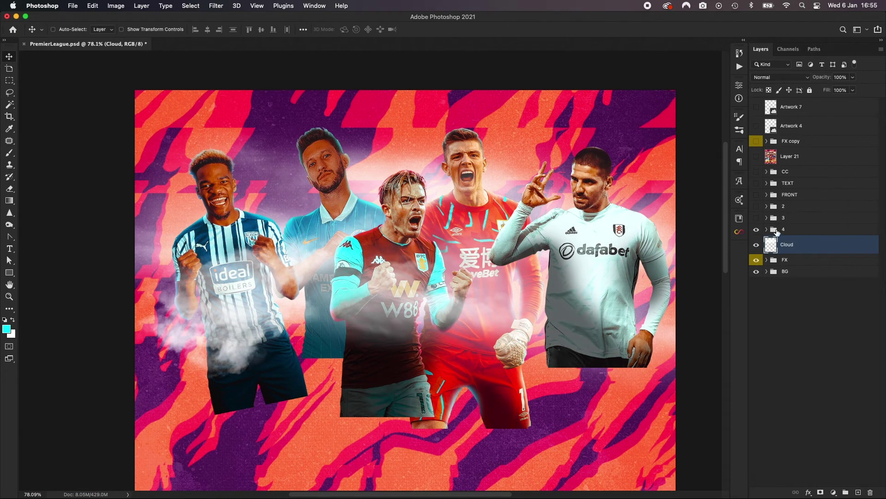
- Show and expand group 3, and hide all of its layers except Philipps
left_click(757, 219)
scroll(493, 350, "down", 2)
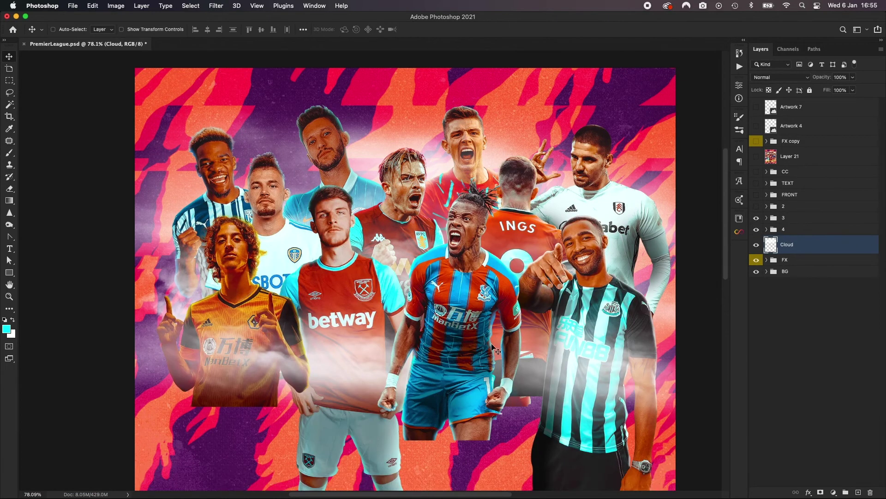
left_click(766, 218)
left_click_drag(760, 235, 756, 386)
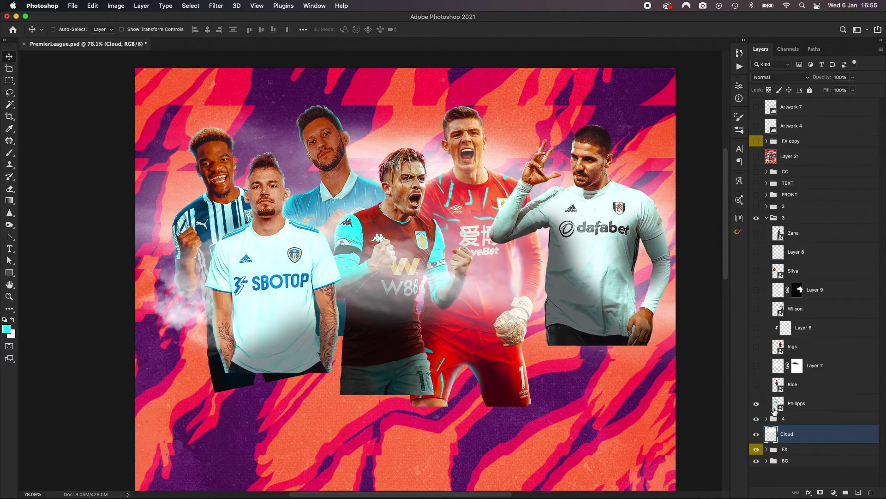
- Show the Rice, Layer 7, Ings and Layer 6 layers one by one in group 3
left_click(757, 384)
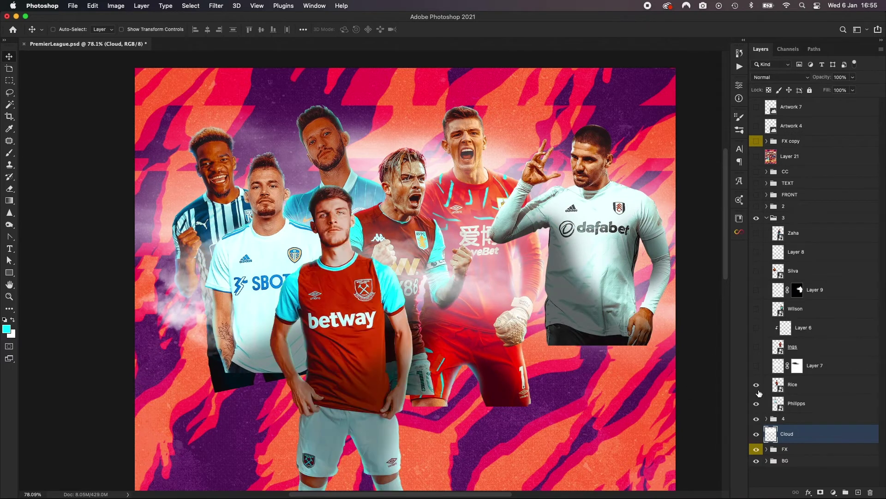
left_click(756, 367)
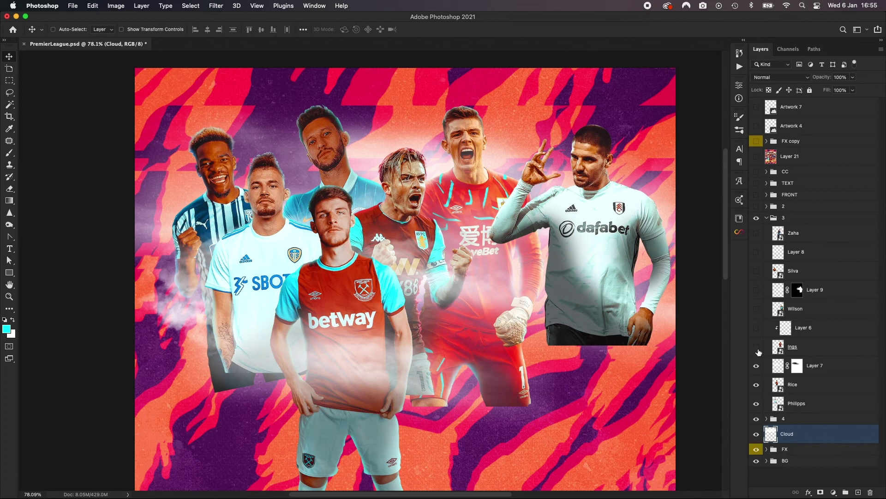
left_click(757, 347)
left_click(757, 329)
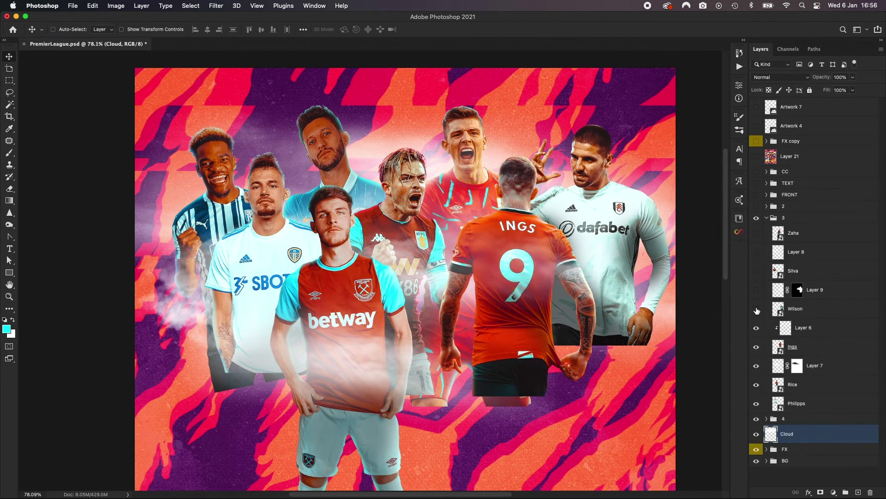
- Show the Wilson player layer and the masked Layer 9 smoke above it
left_click(757, 309)
left_click(793, 319)
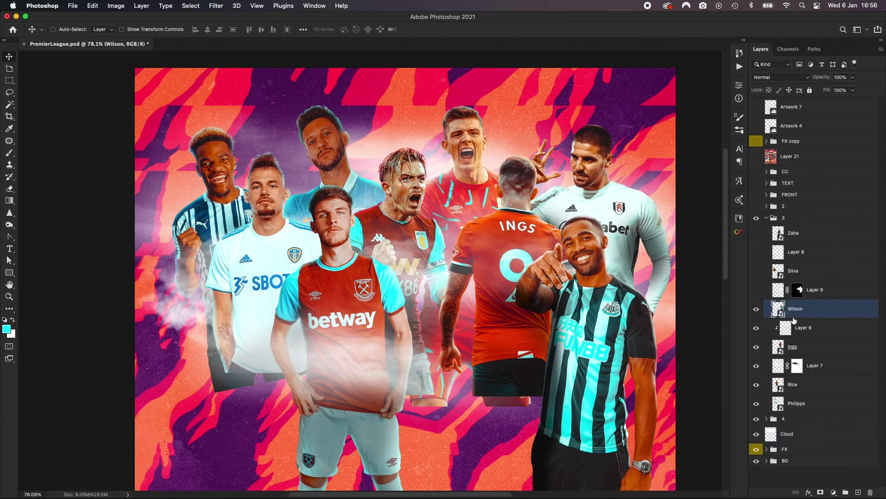
left_click(756, 290)
left_click(833, 290)
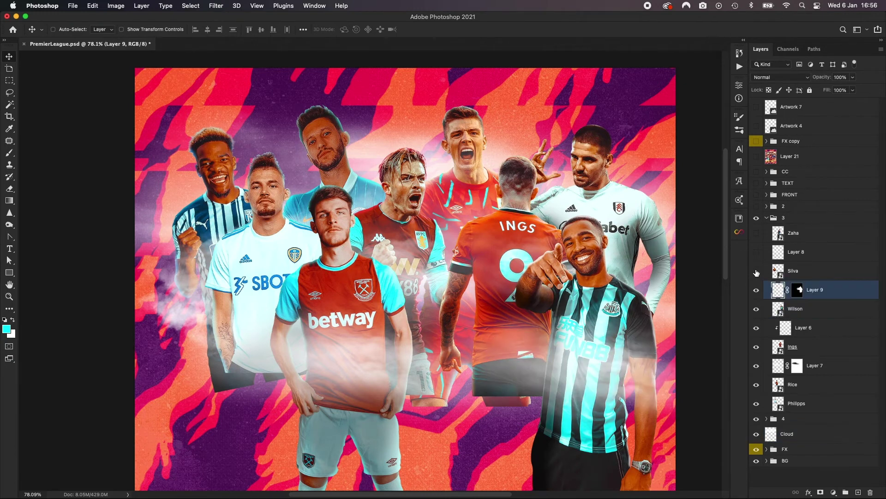
- Show the Silva, Layer 8 and Zaha layers, and collapse group 3
left_click(757, 271)
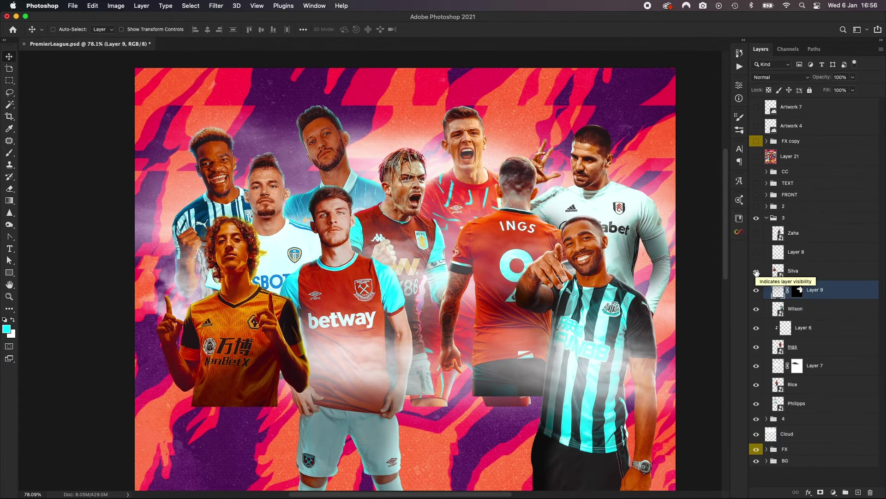
left_click(757, 252)
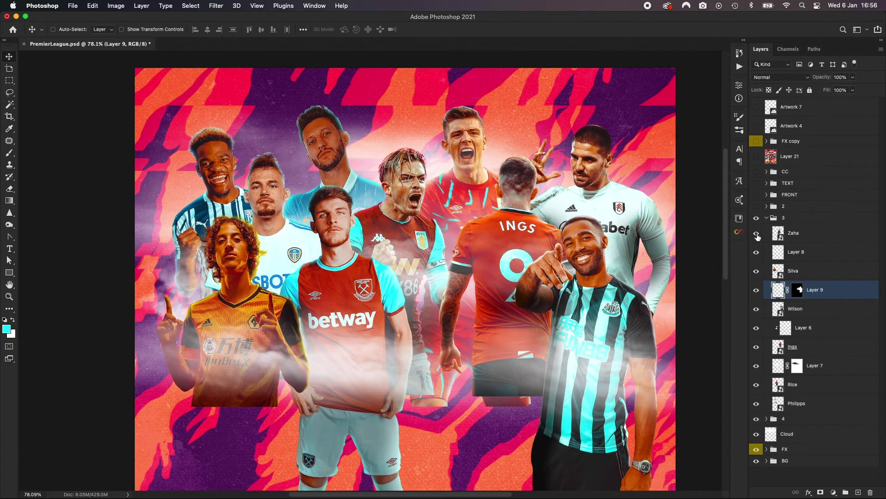
left_click(757, 234)
left_click(829, 238)
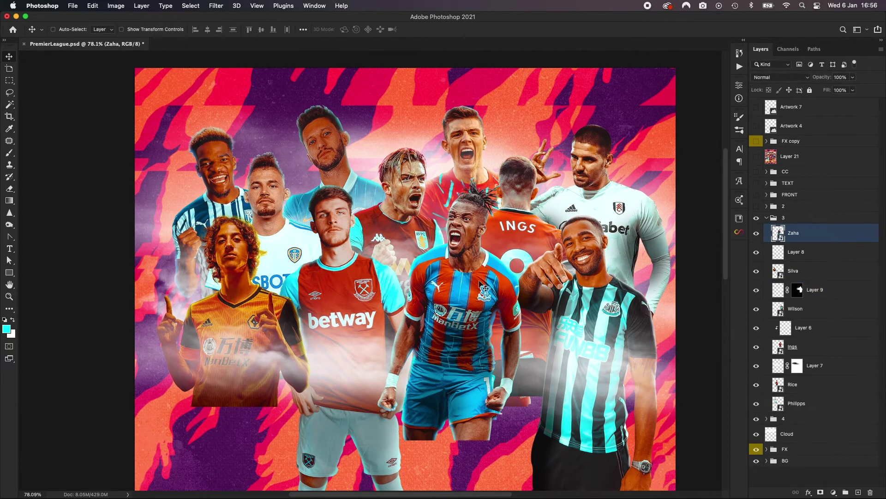
left_click(766, 218)
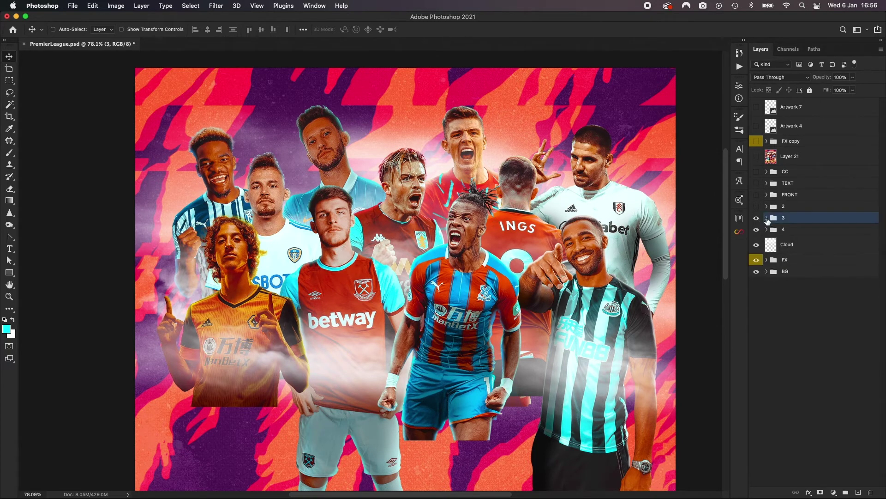
- Show and expand group 2 with the whole poster in view, and hide all of its layers except James
key("super+0")
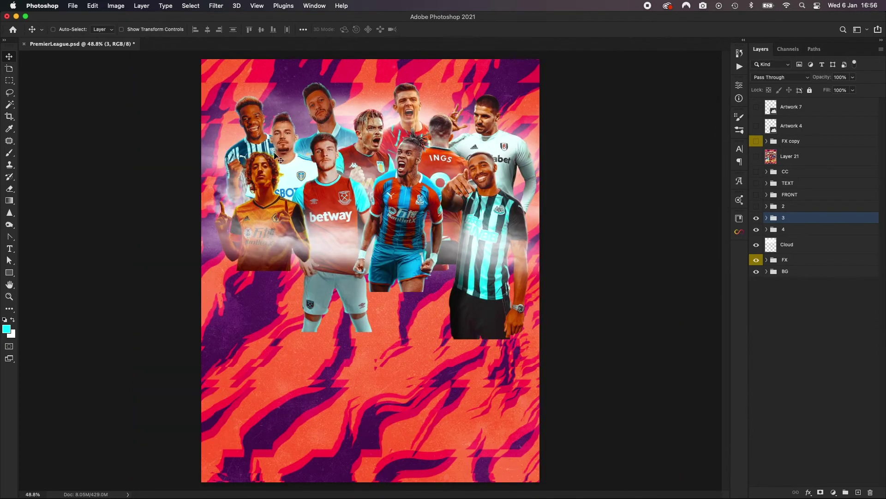
left_click(756, 207)
left_click(767, 206)
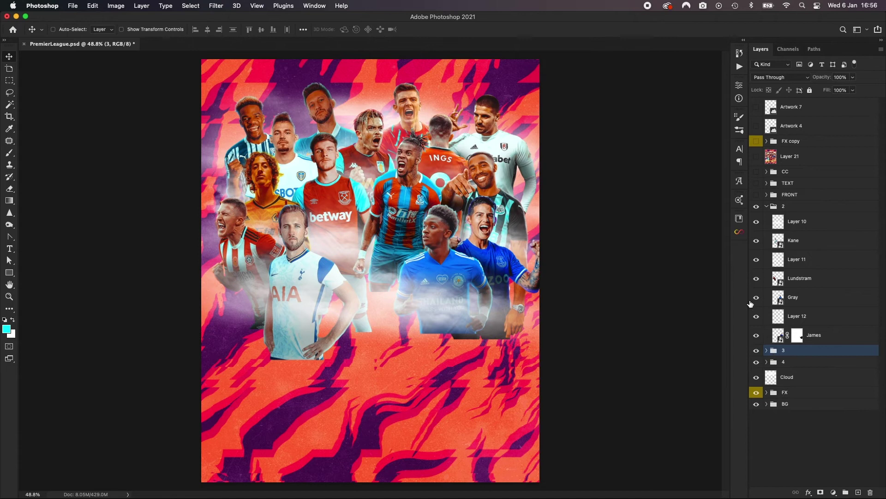
left_click_drag(757, 313, 757, 222)
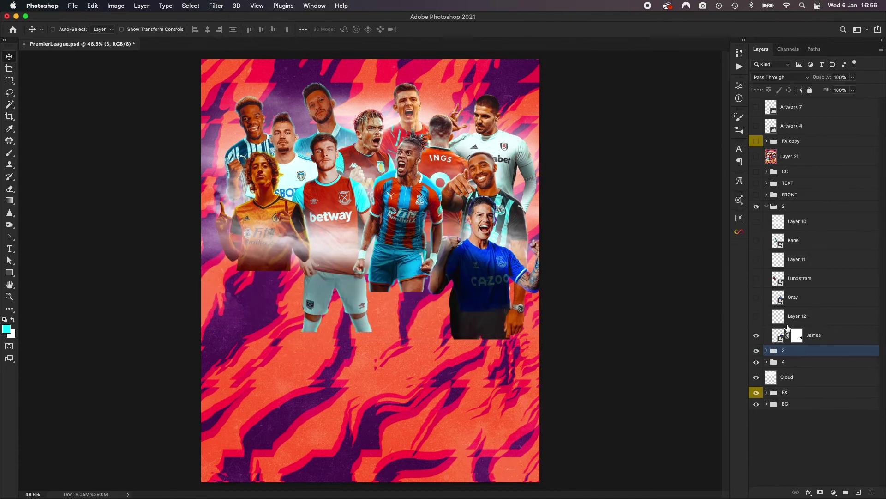
- Show the Layer 12, Gray, Lundstram, Layer 11, Kane and Layer 10 layers, and collapse group 2
left_click(757, 298)
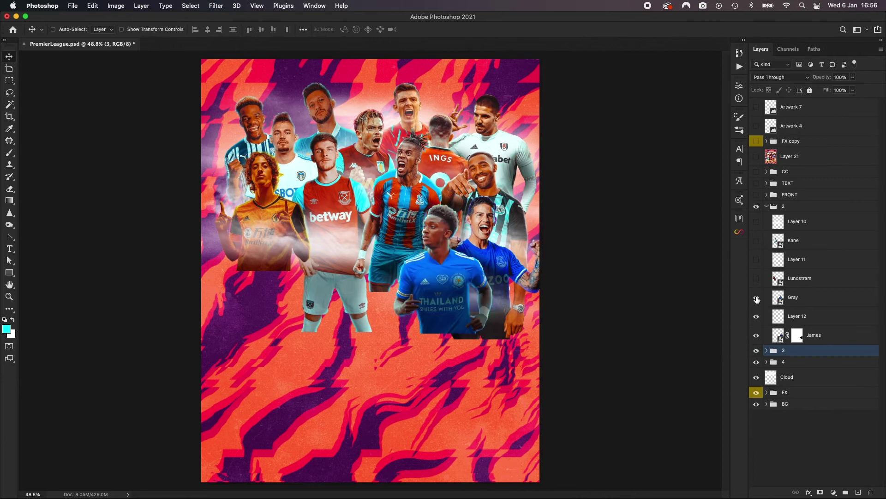
left_click(757, 259)
left_click(756, 241)
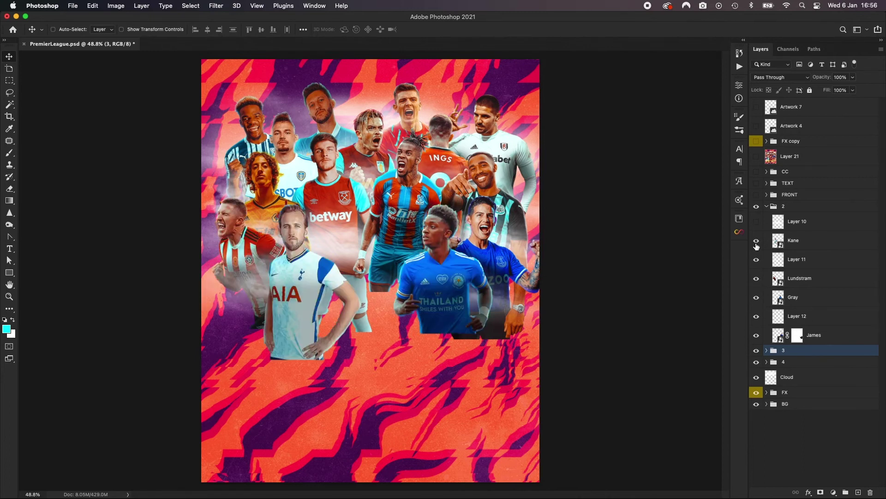
left_click(756, 222)
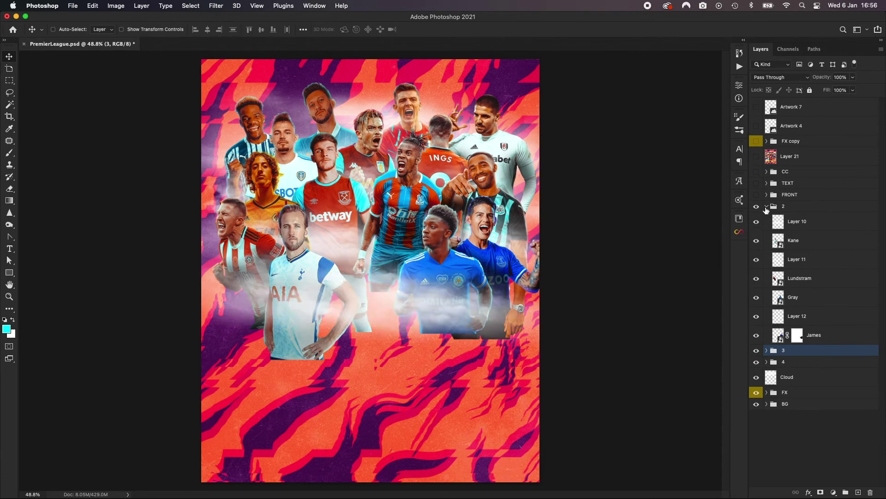
left_click(767, 207)
- Show and expand the FRONT group, hide all of its layers except Auba, and select Auba
left_click(756, 196)
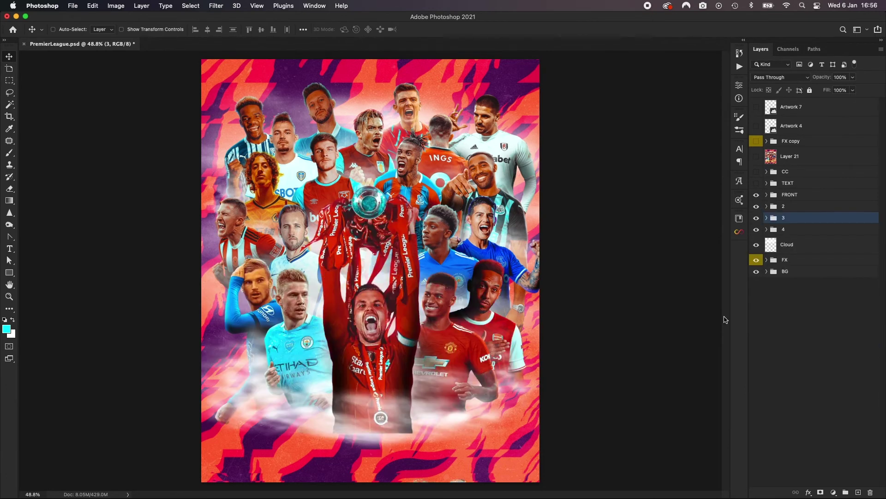
left_click(767, 194)
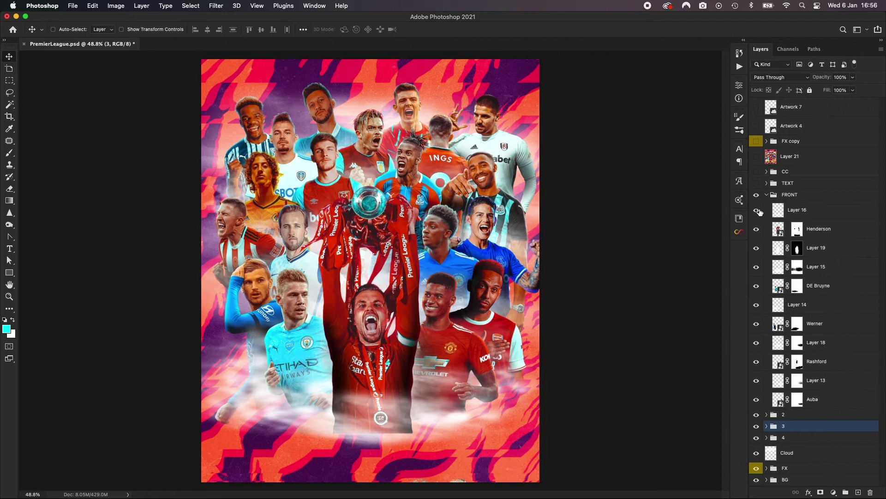
left_click(757, 398, "alt")
left_click(826, 399)
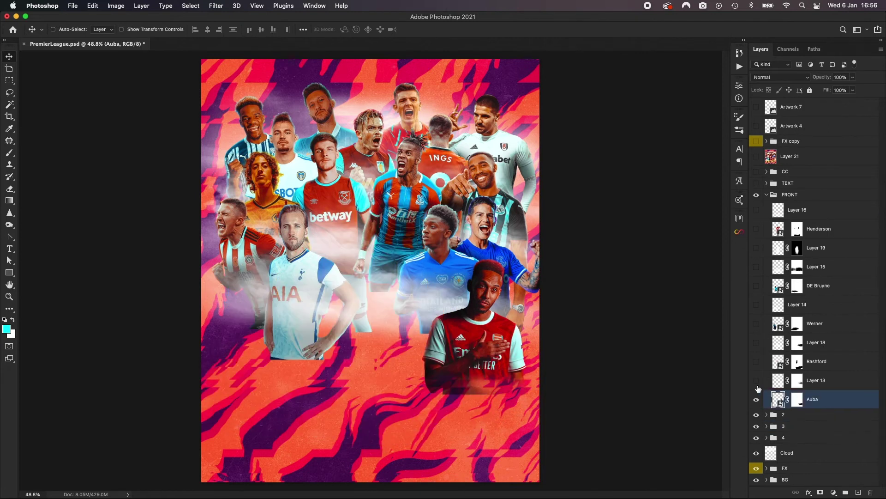
- Show Layer 13, Rashford and the Layer 18 smoke in the FRONT group, briefly previewing Henderson in front of Rashford
left_click(755, 380)
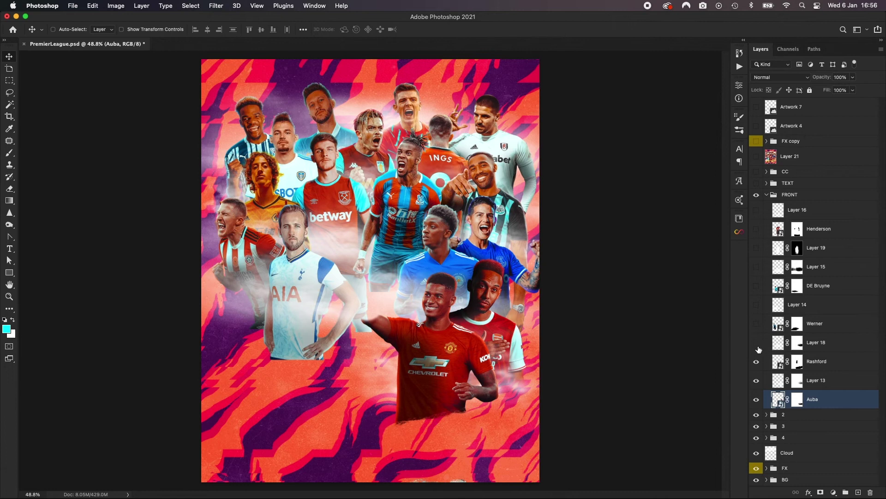
left_click(757, 229)
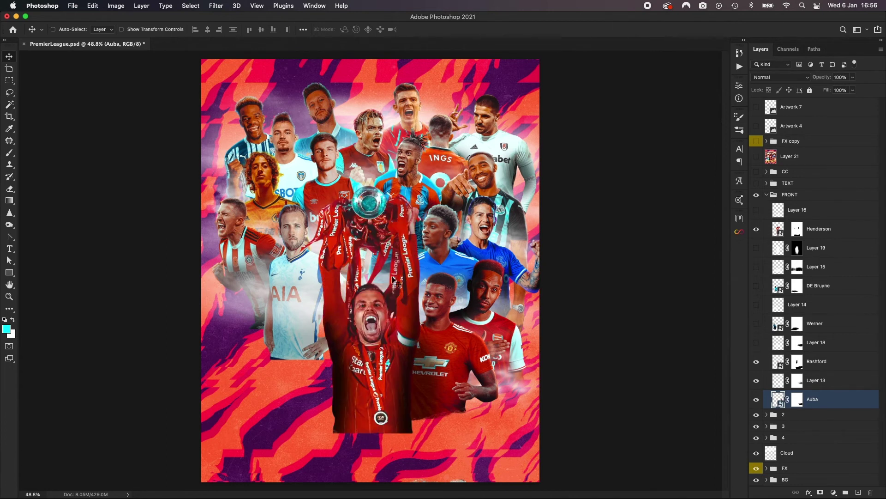
left_click(756, 229)
left_click(756, 342)
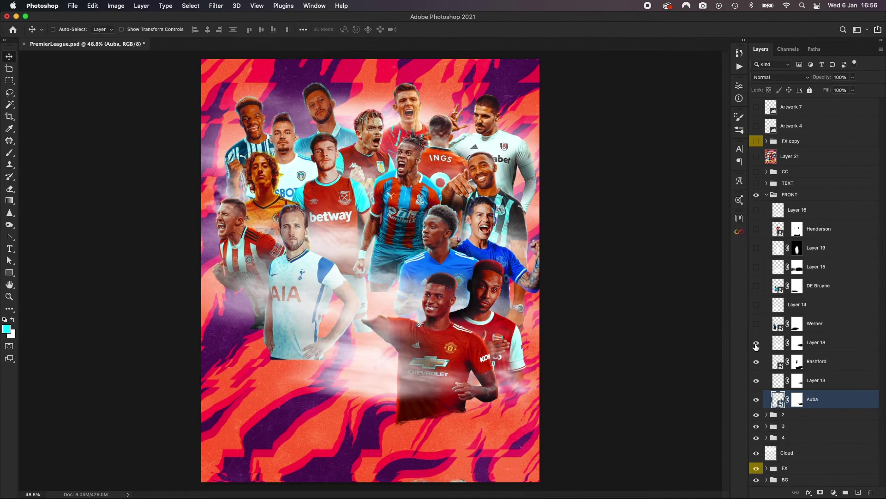
- Show the Werner, Layer 14, DE Bruyne and Layer 15 layers one by one in the FRONT group
left_click(757, 327)
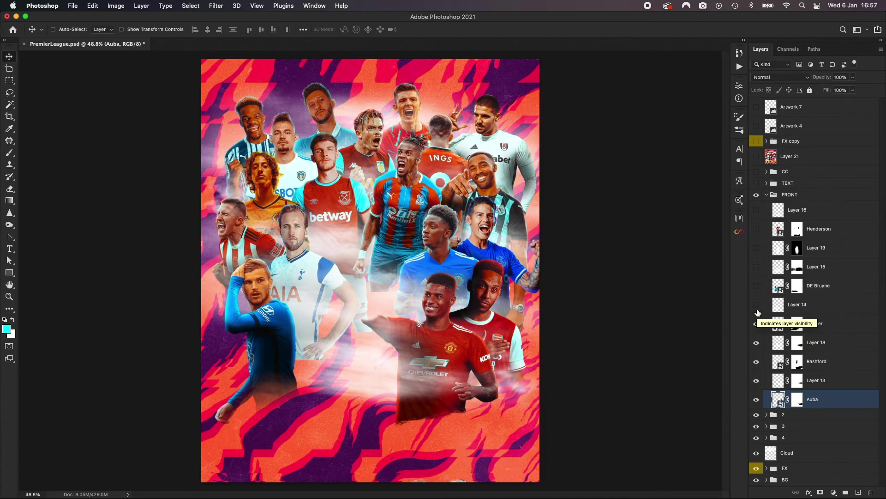
left_click(757, 305)
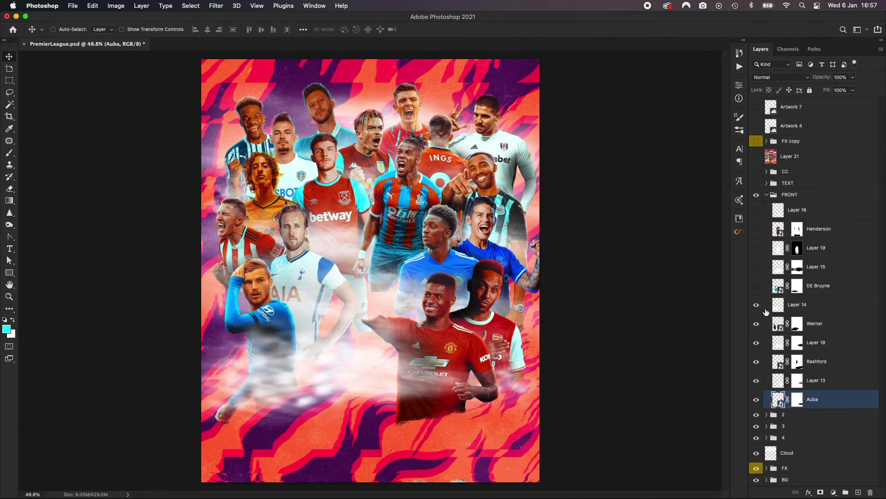
left_click(757, 286)
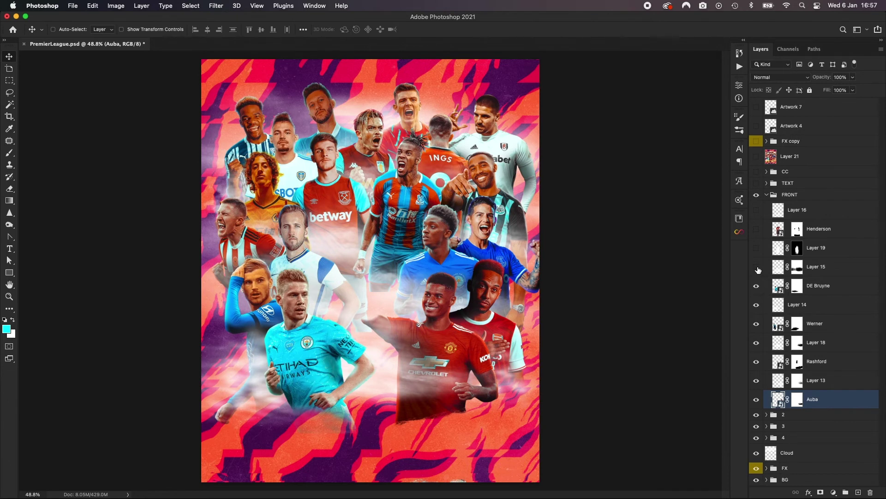
left_click(757, 267)
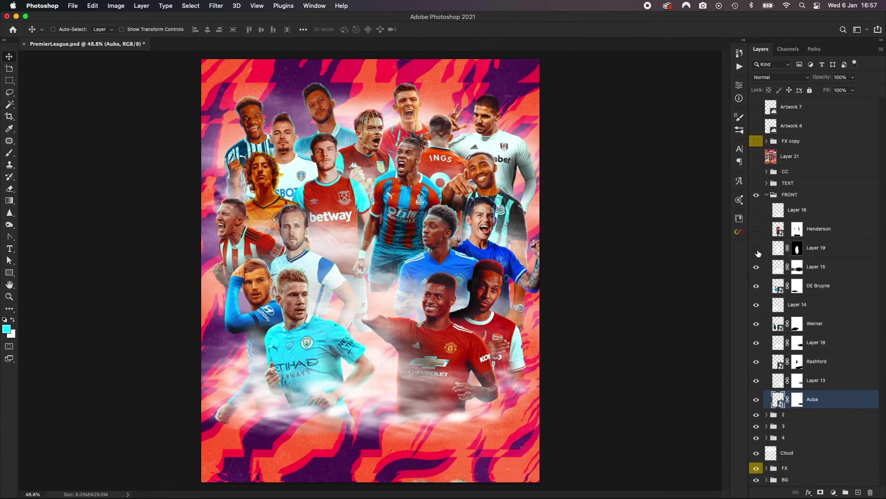
- Show Layer 19, Henderson and the Layer 16 smoke, and collapse the FRONT group
left_click(757, 249)
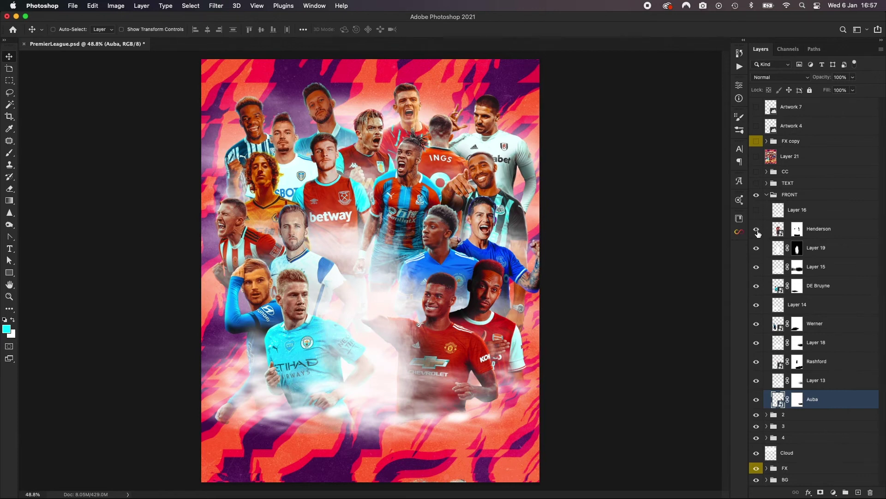
left_click(756, 230)
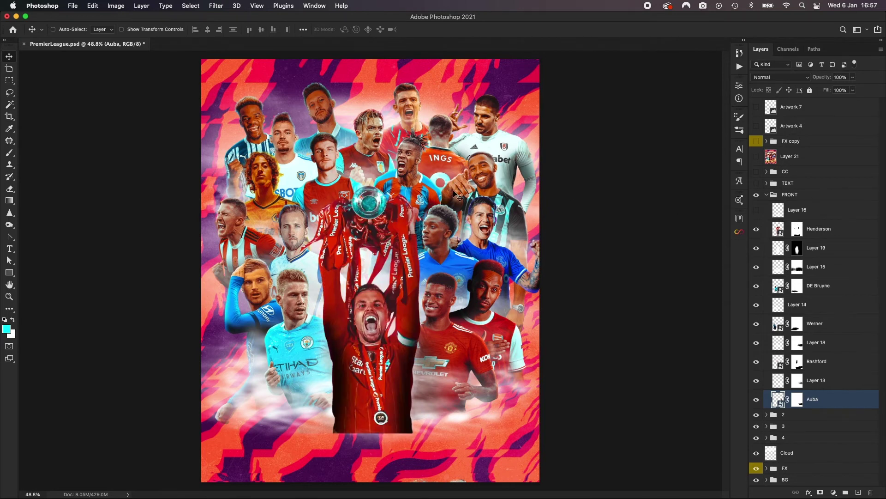
left_click(757, 211)
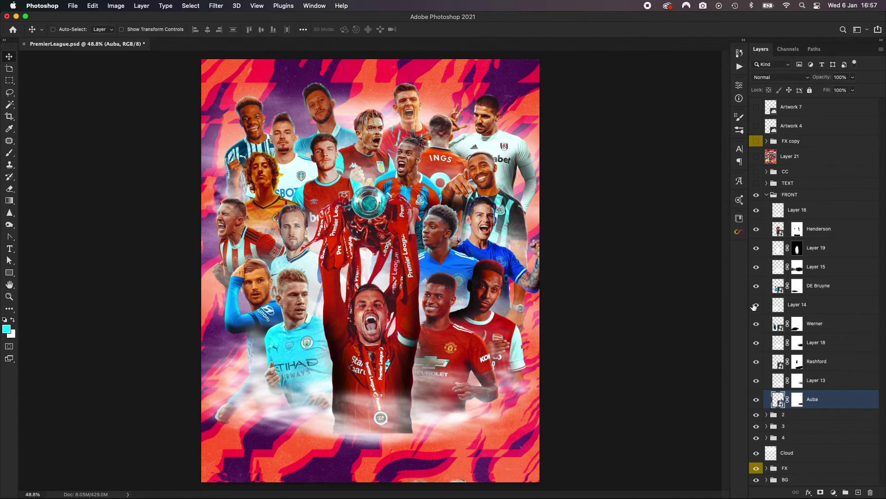
left_click(767, 195)
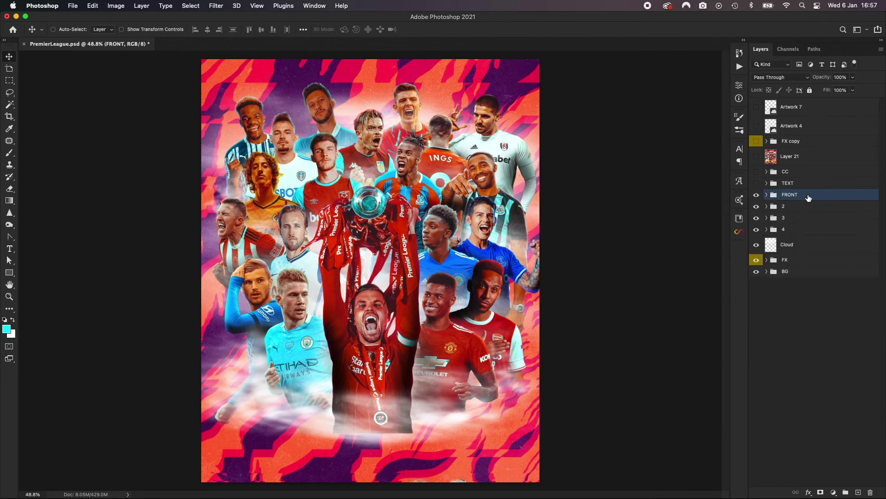
- Show the TEXT group, compare the poster with and without it, and expand it to its Gradient Map adjustment
left_click(757, 183)
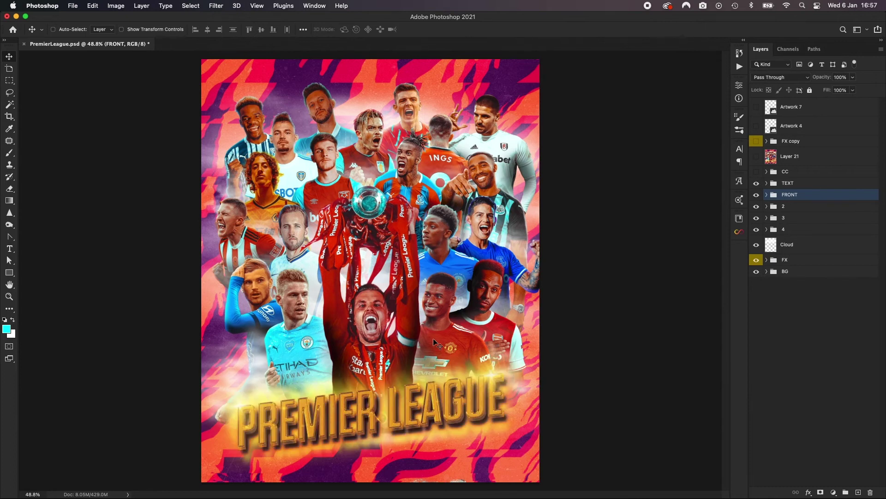
left_click(756, 183)
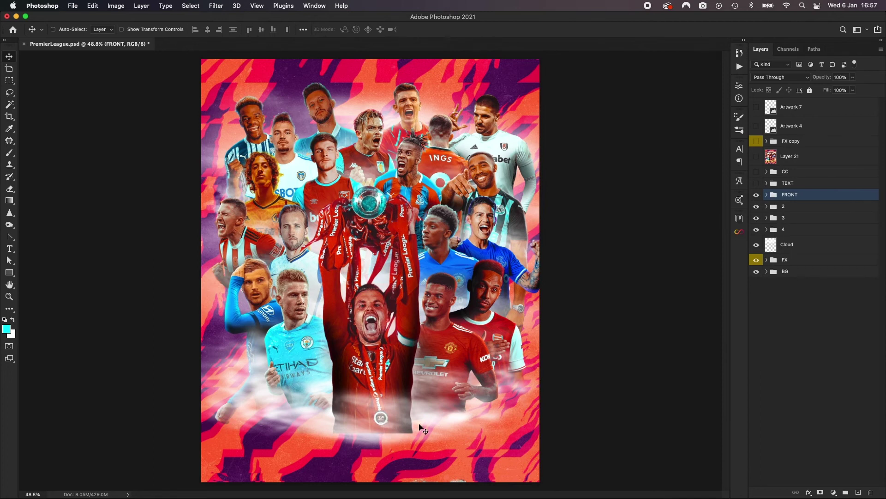
left_click(756, 184)
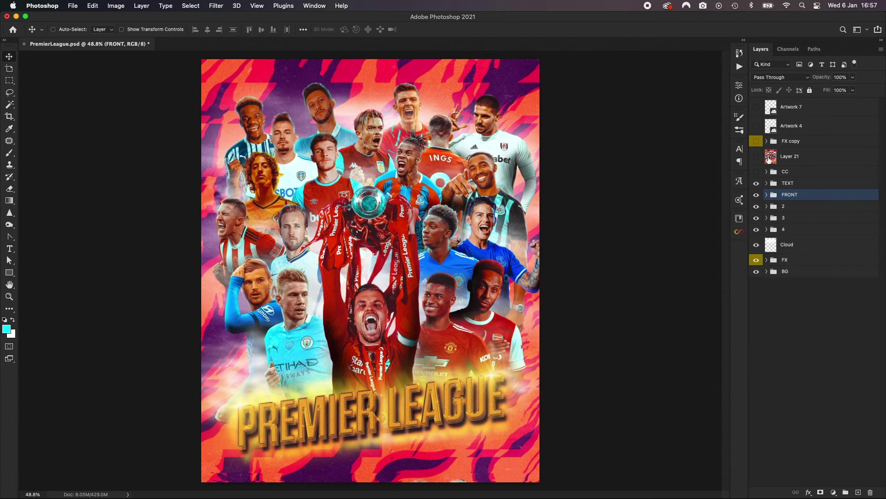
left_click(766, 183)
left_click(832, 211)
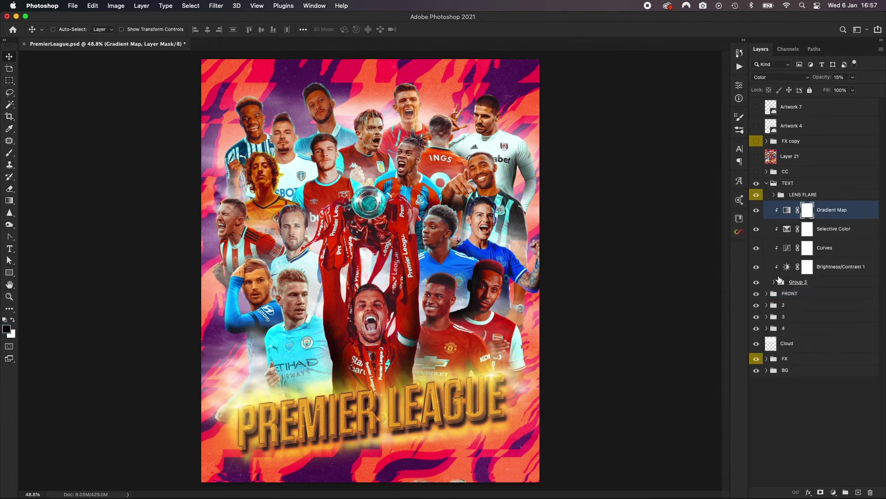
- Expand Group 3, open the Premier smart object to view its gold lettering, and close it
left_click(774, 282)
left_click(830, 300)
left_click(802, 317)
double_click(786, 299)
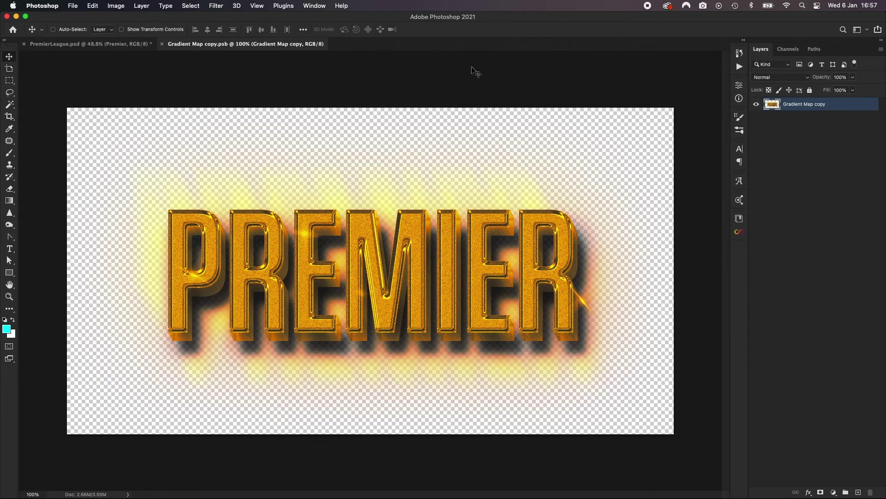
left_click(161, 44)
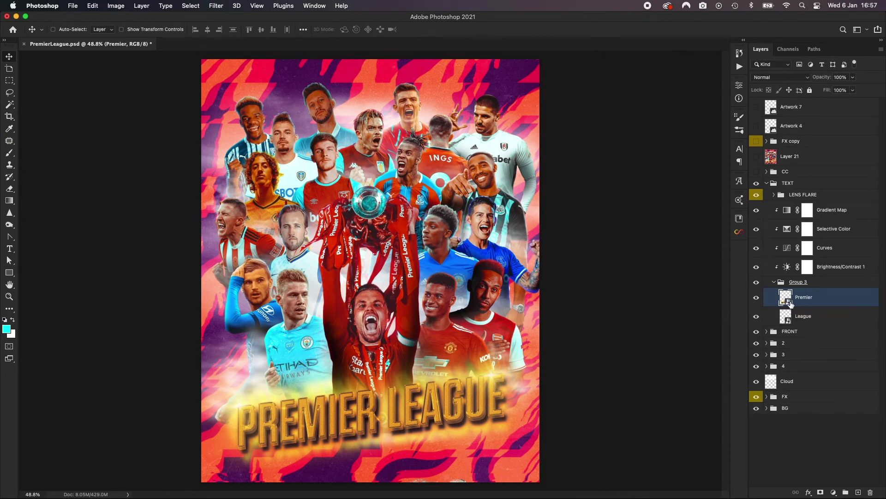
- Open the League smart object, examine the layers and effects in its gold style group, and close it
left_click(788, 317)
double_click(787, 318)
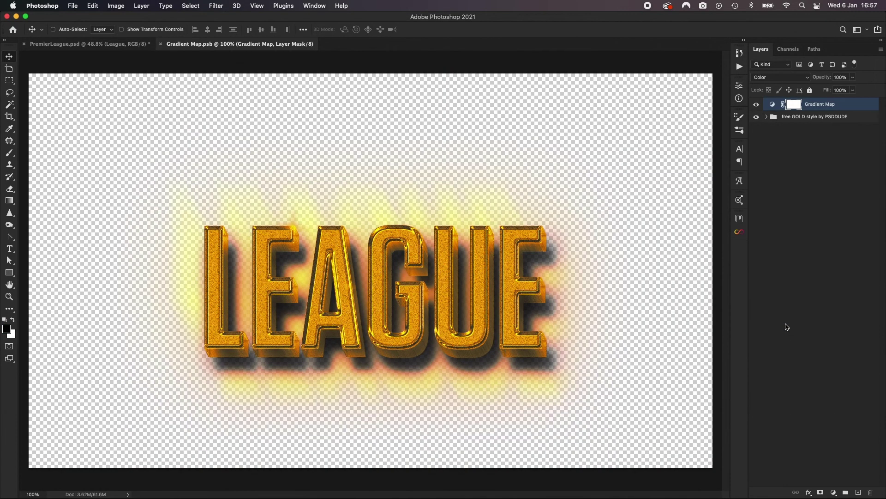
left_click(767, 116)
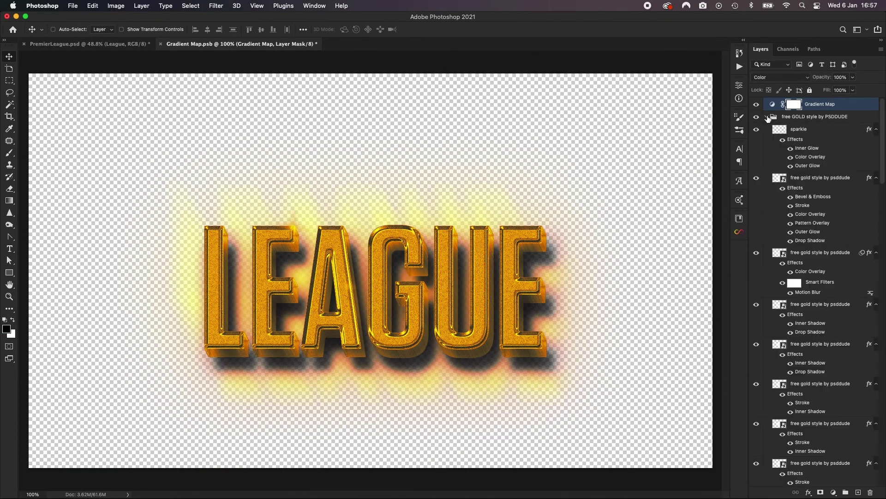
left_click(812, 132)
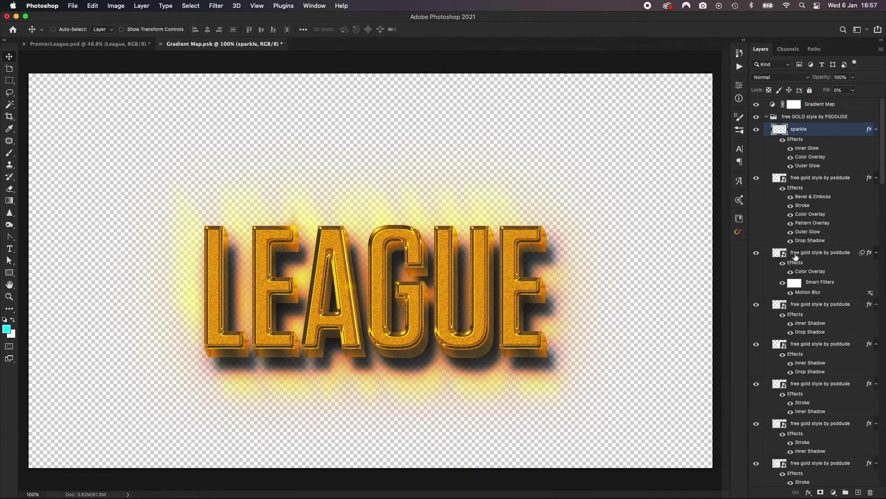
scroll(796, 259, "down", 5)
scroll(796, 259, "up", 5)
left_click(766, 117)
left_click(160, 44)
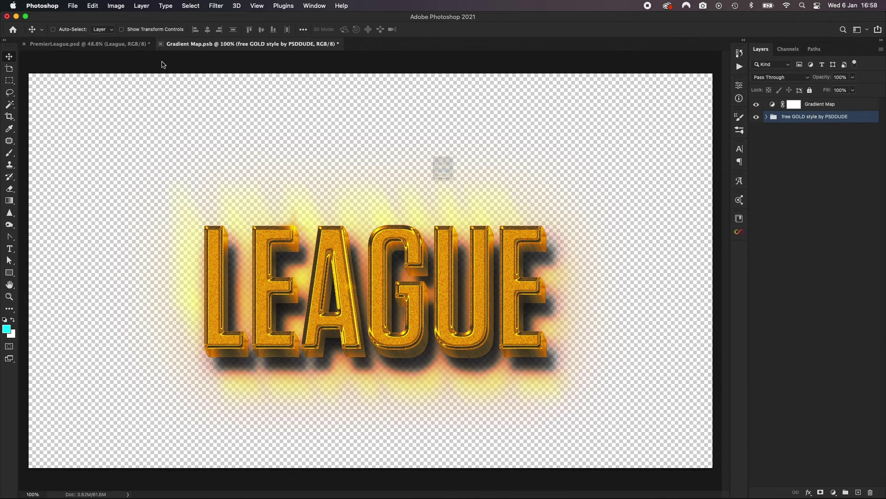
left_click(443, 200)
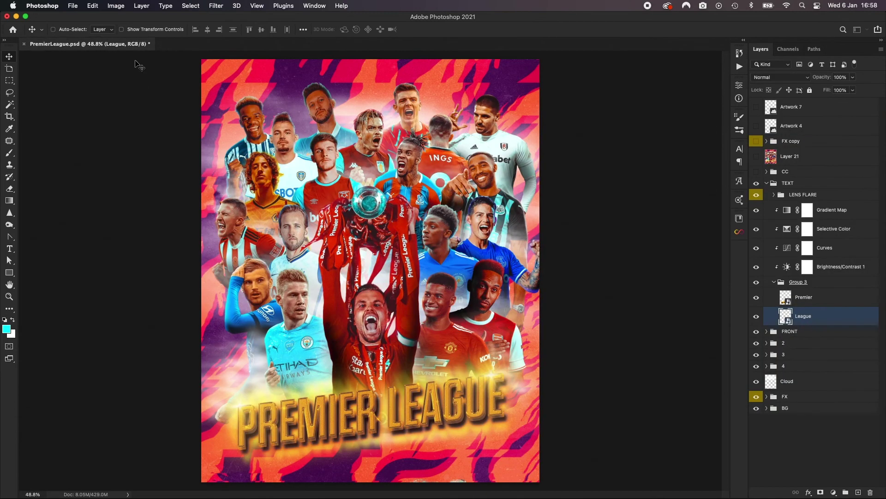
- Switch to a full-screen view, collapse Group 3, and compare the title without and with its four clipped adjustment layers
key("f")
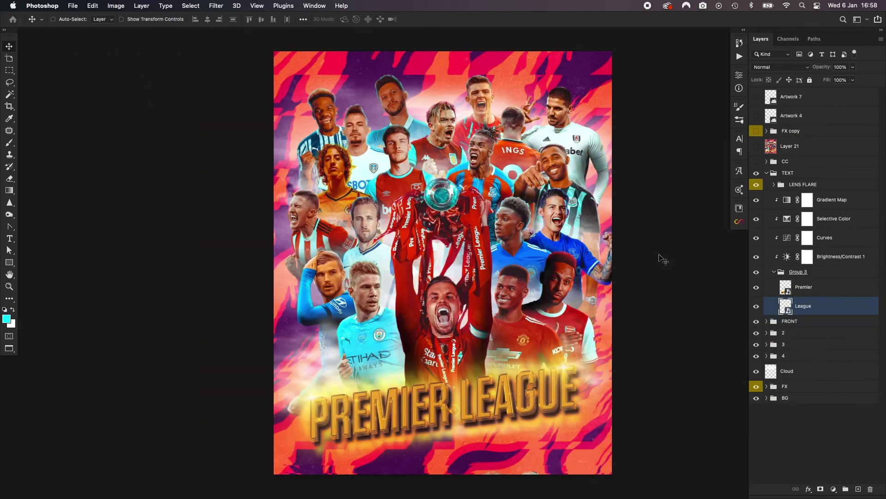
left_click(775, 272)
left_click_drag(758, 257, 756, 202)
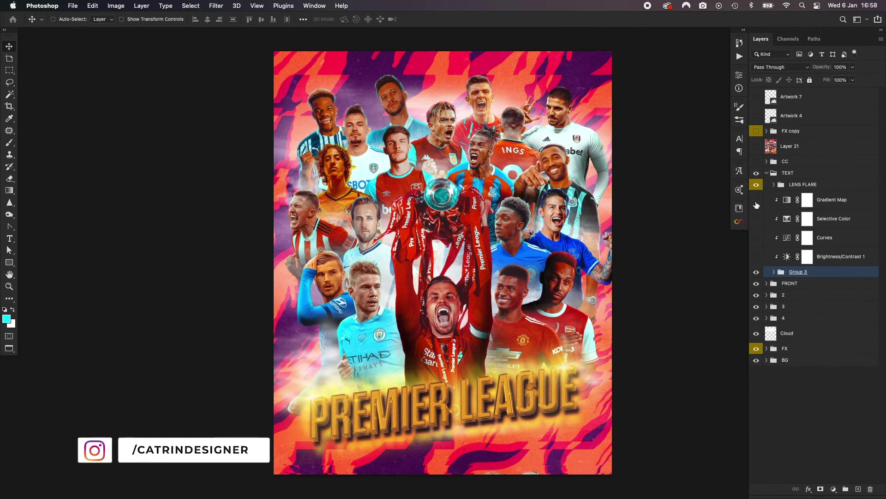
left_click(850, 204)
left_click(838, 257)
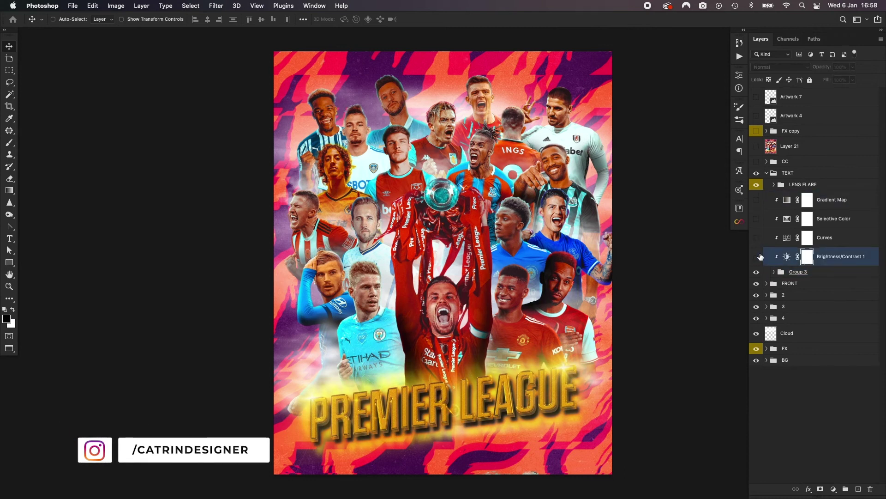
left_click_drag(756, 259, 758, 203)
left_click(846, 206)
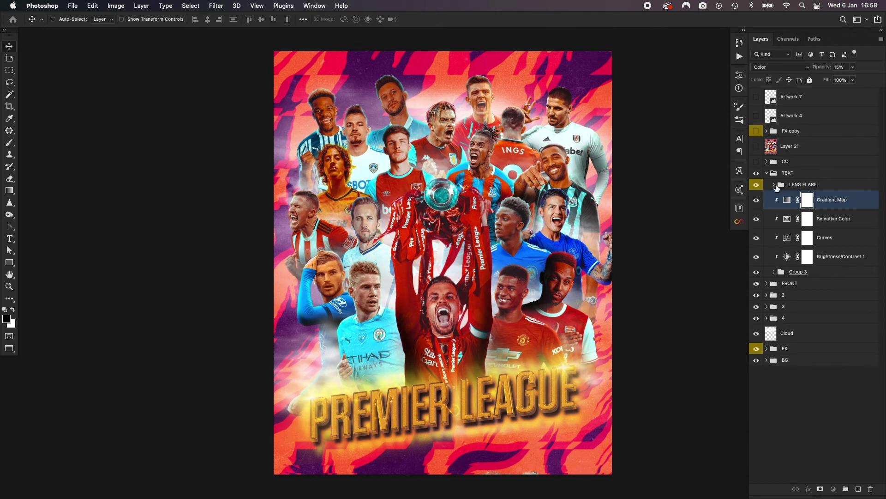
- Expand the LENS FLARE group, switch Layer 17 copy to Normal to expose the flare's black backing, and set it back to Screen
left_click(774, 184)
left_click(824, 203)
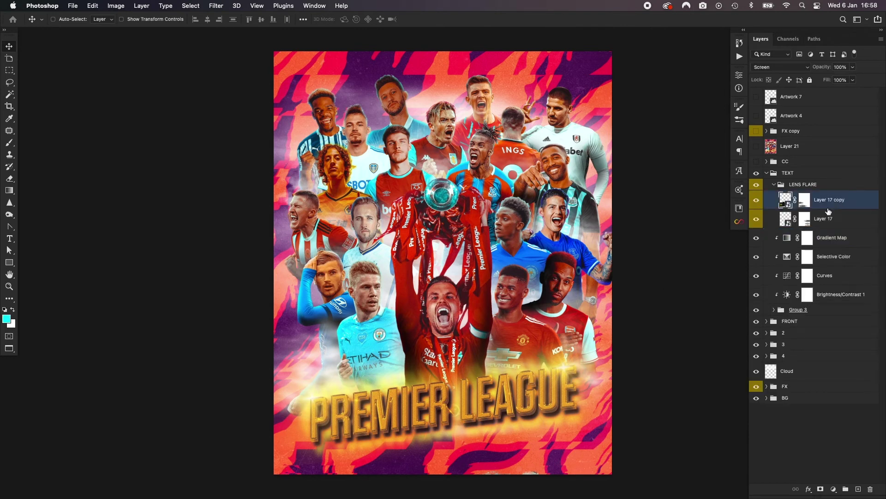
left_click(780, 67)
left_click(778, 10)
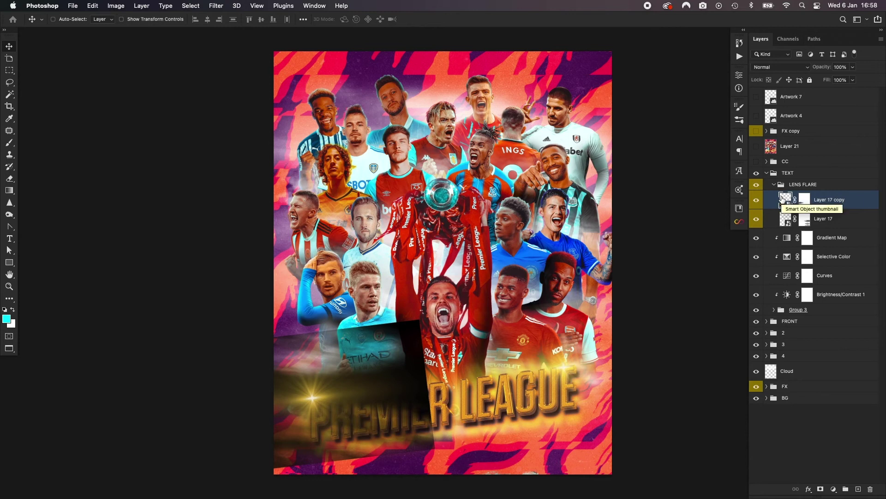
left_click(777, 67)
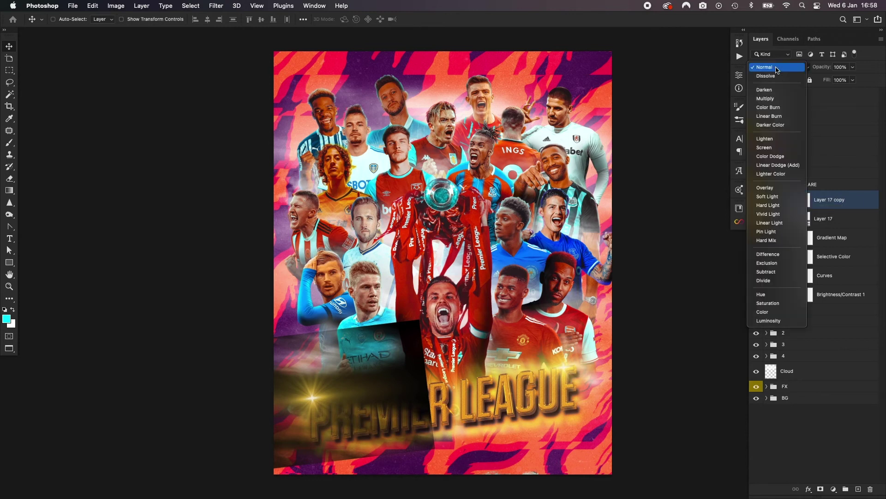
left_click(774, 149)
- Compare the title with and without the Layer 17 copy and Layer 17 flares, and collapse the LENS FLARE group
left_click(755, 199)
left_click(755, 198)
left_click(759, 220)
left_click(760, 220)
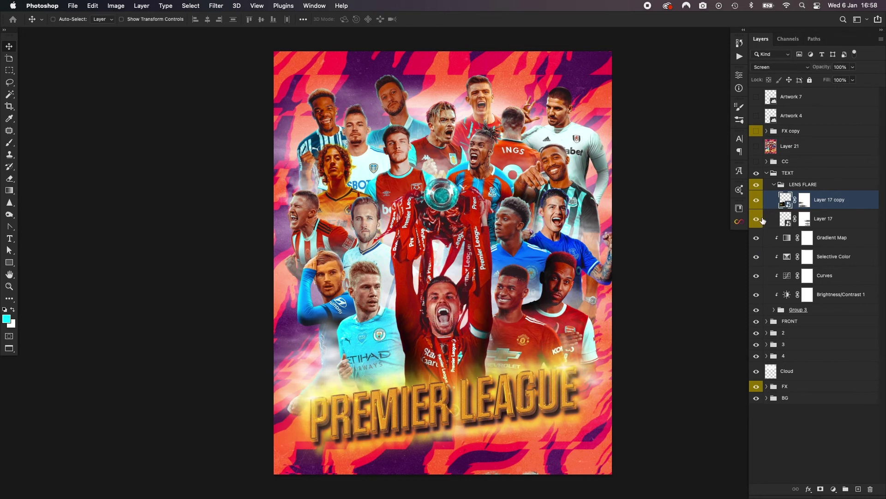
left_click(775, 184)
- Try skewing the Premier lettering in Group 3 vertically with Free Transform, and cancel the transform
left_click(843, 201)
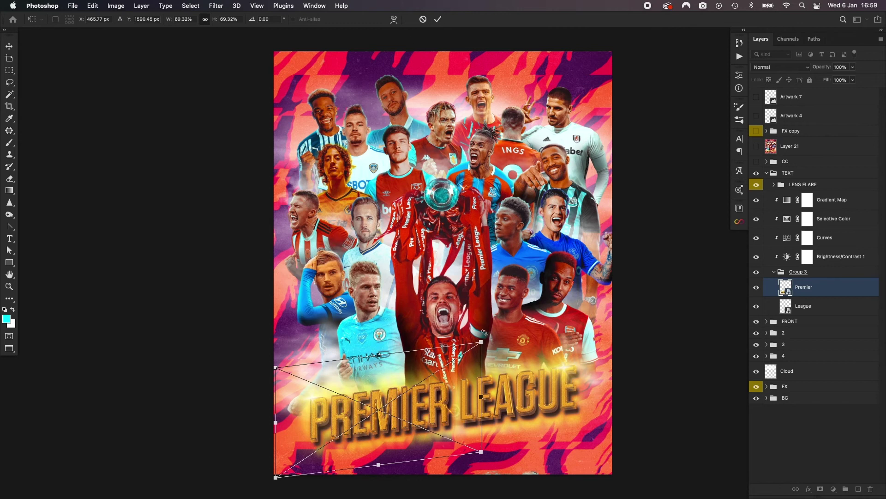
left_click_drag(483, 409, 482, 421)
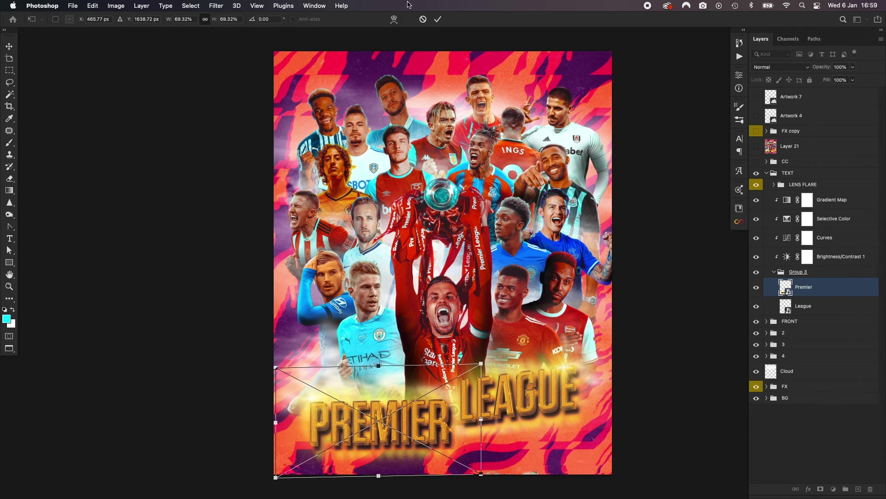
left_click(437, 19)
key("super+t")
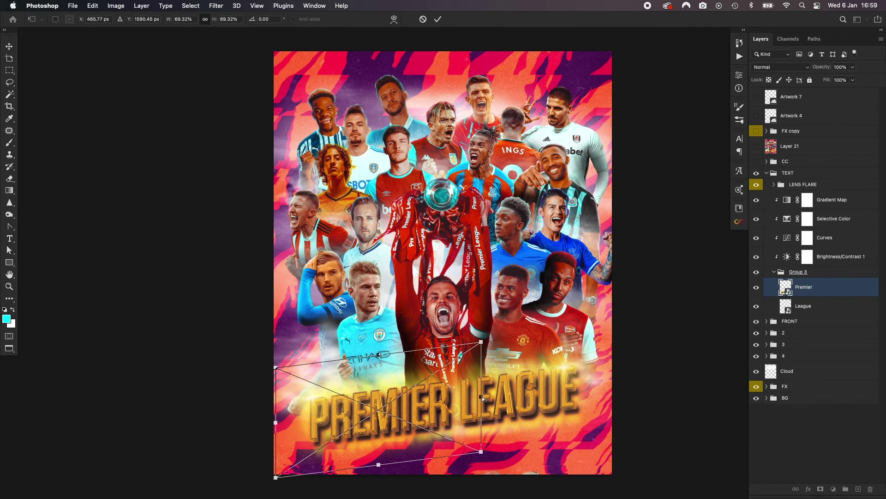
mouse_move(481, 397)
left_mouse_down()
mouse_move(480, 382)
mouse_move(479, 477)
mouse_move(470, 394)
mouse_move(482, 388)
left_mouse_up()
left_click(423, 19)
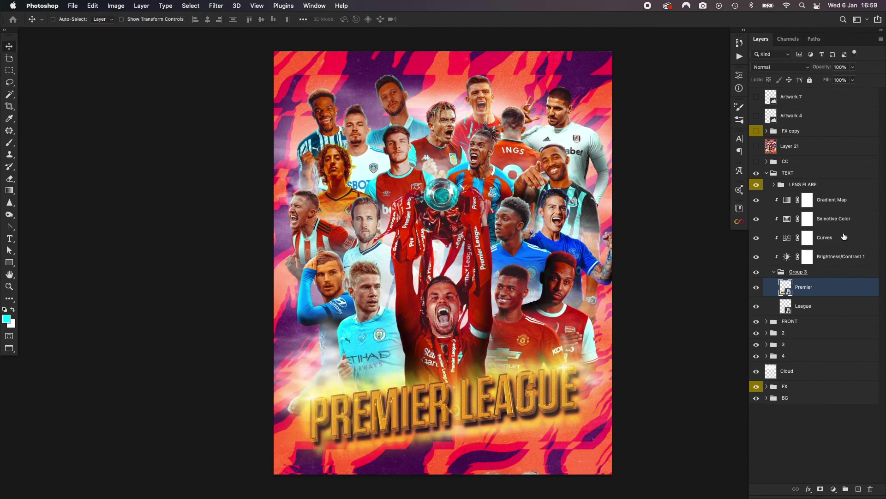
- Collapse Group 3 and the TEXT group, and show and expand the CC adjustment group
left_click(774, 273)
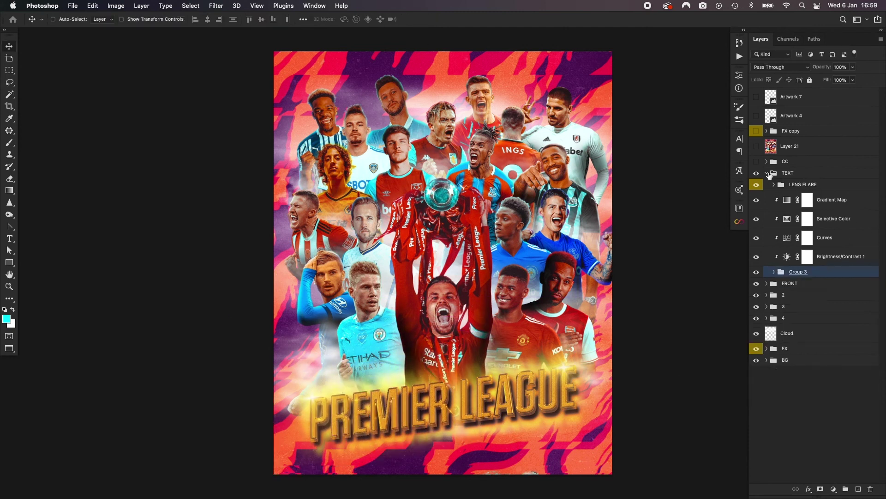
left_click(766, 173)
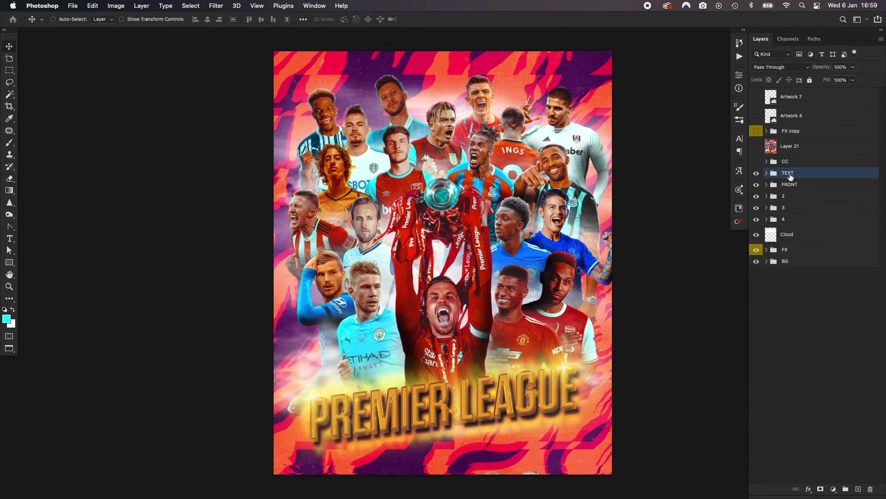
left_click(767, 162)
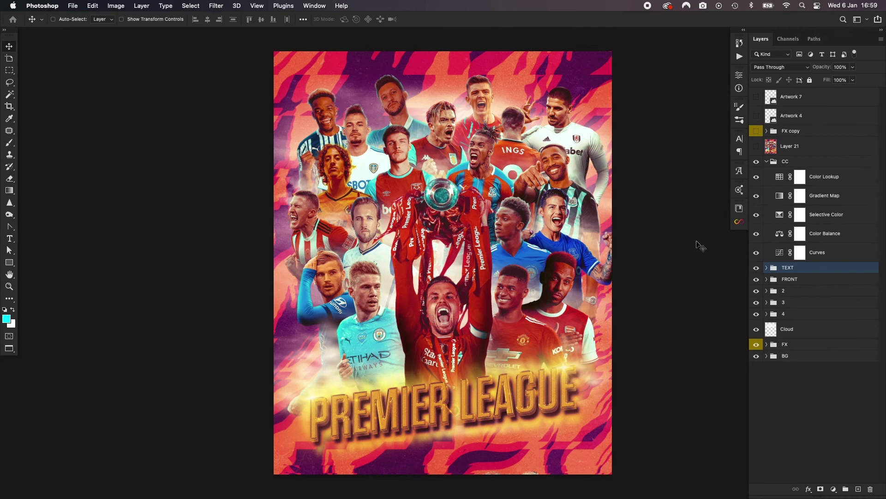
- Examine the effect of the Color Balance, Selective Color, Gradient Map and Color Lookup adjustments, and collapse the CC group
left_click_drag(756, 233, 756, 180)
left_click(759, 237)
left_click(758, 215)
left_click(781, 197)
left_click(757, 177)
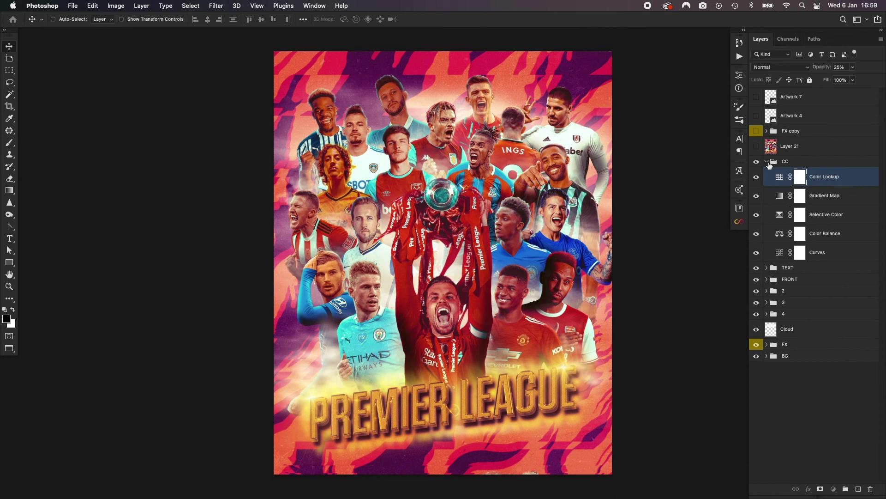
left_click(777, 162)
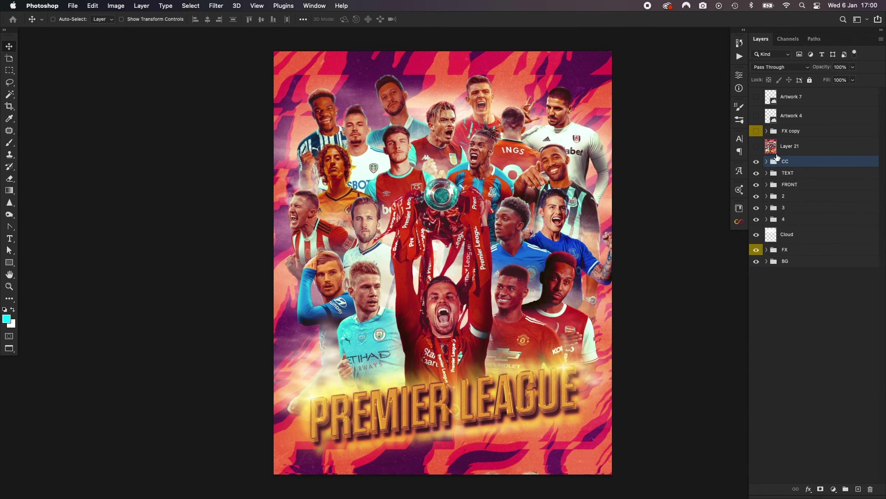
- Show Layer 21, raise its opacity, compare the poster with and without it, and leave it hidden
left_click(756, 147)
left_click(799, 149)
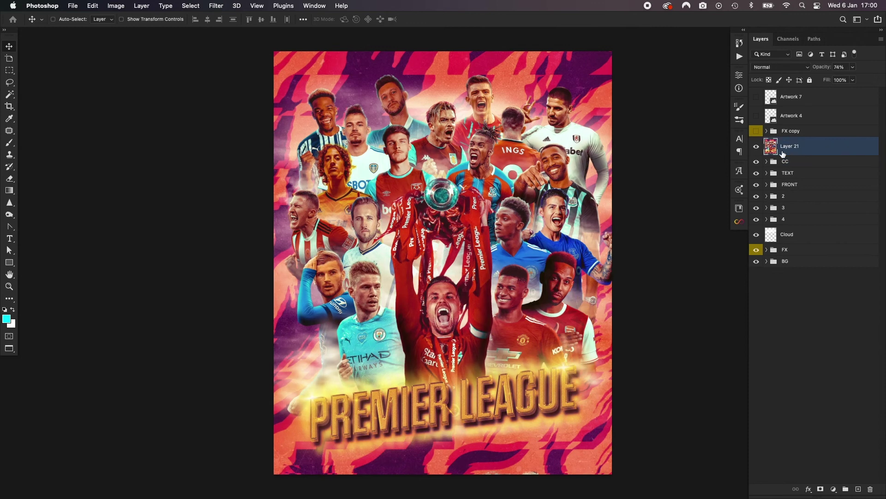
left_click_drag(816, 68, 820, 69)
left_click(757, 148)
left_click(757, 147)
left_click(757, 148)
left_click(757, 148)
left_click(757, 148)
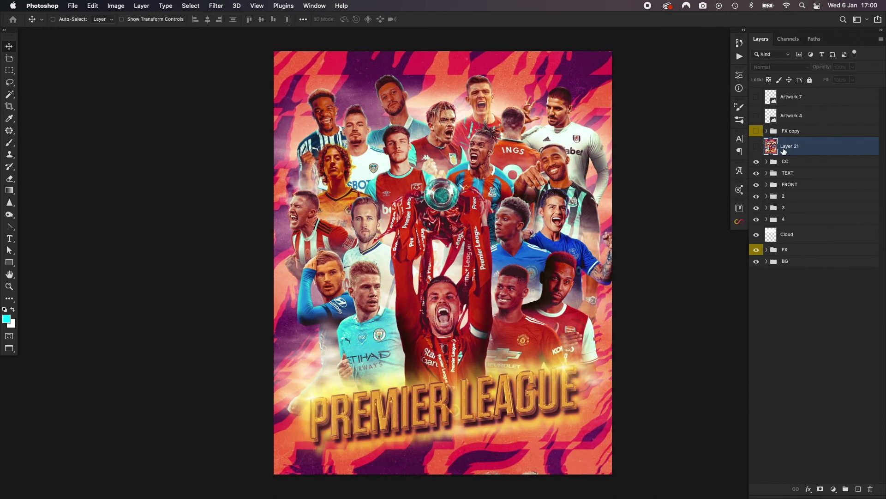
- Stamp all visible layers into a new layer above Layer 21, and leave only a visible Layer 21 in its place
key("super+a")
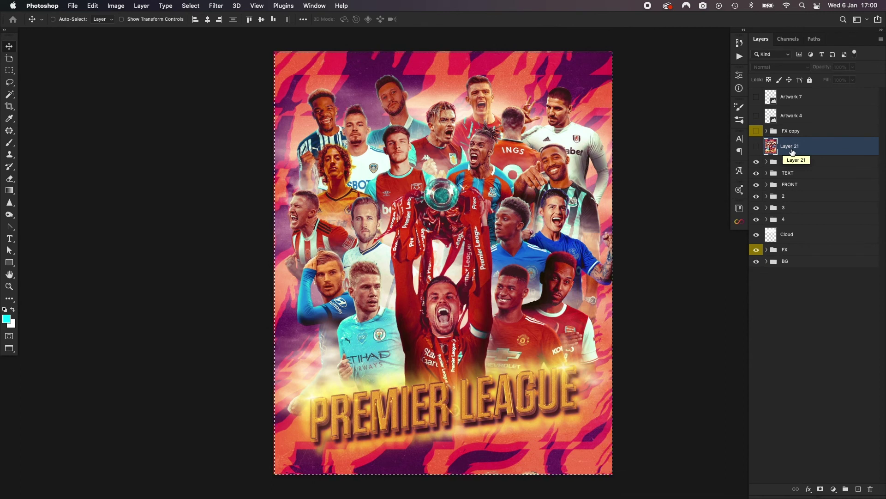
key("super")
key("super+d")
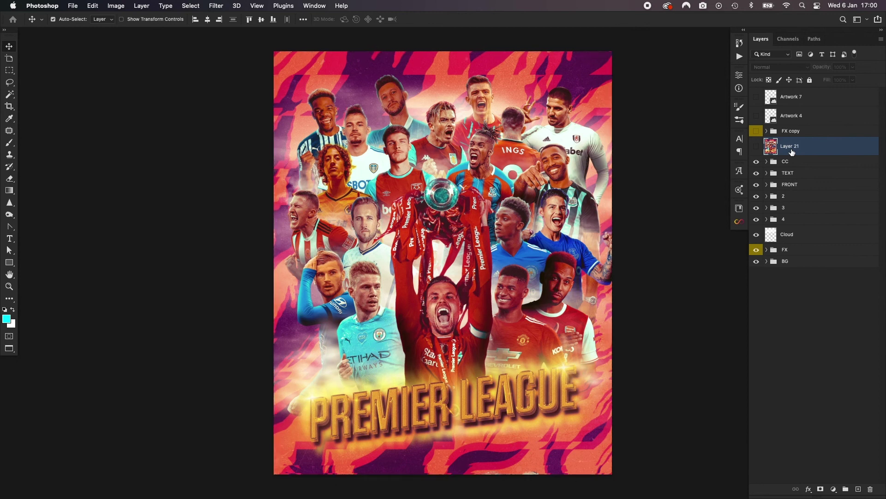
key("super+shift+alt+e")
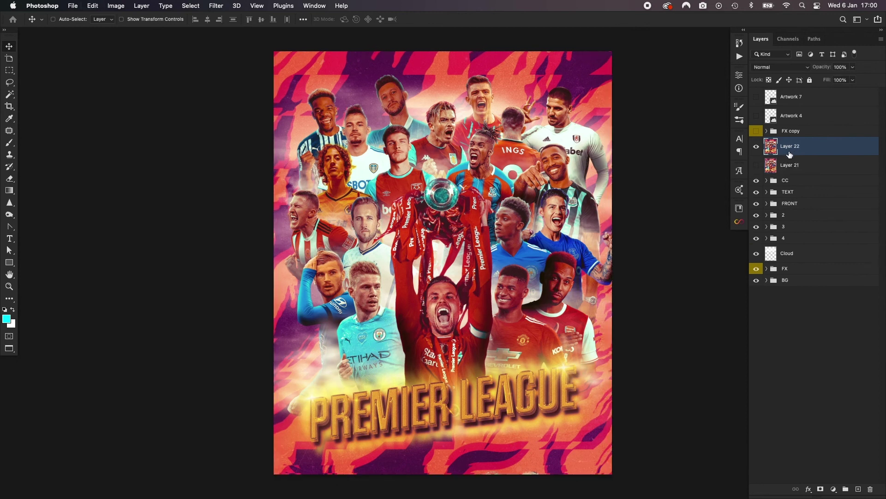
key("super+e")
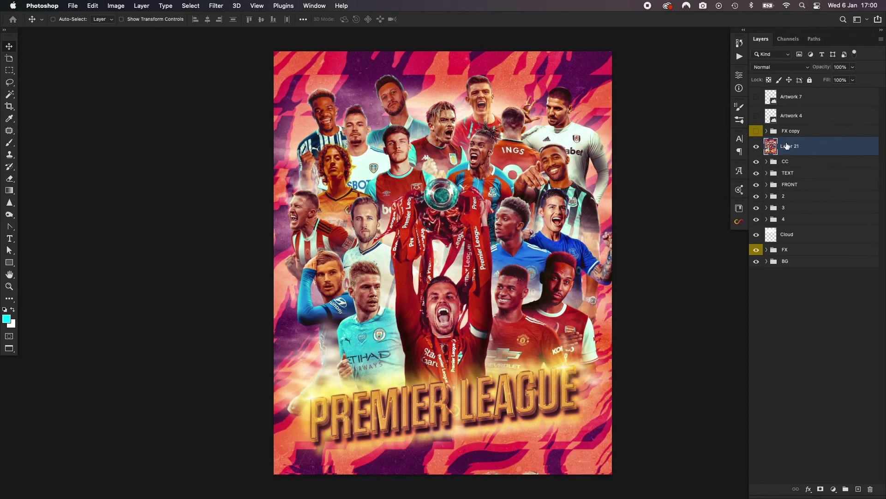
- View the list of Topaz Labs filters and dismiss it without applying one
left_click(221, 5)
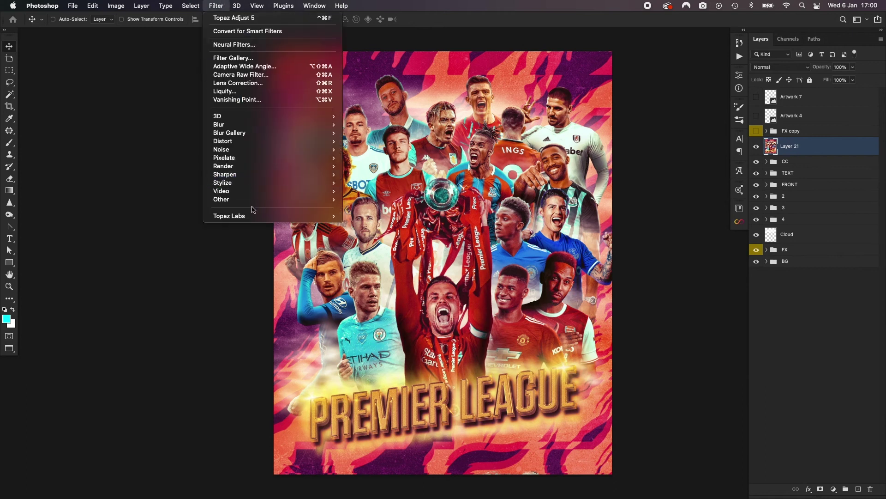
mouse_move(253, 218)
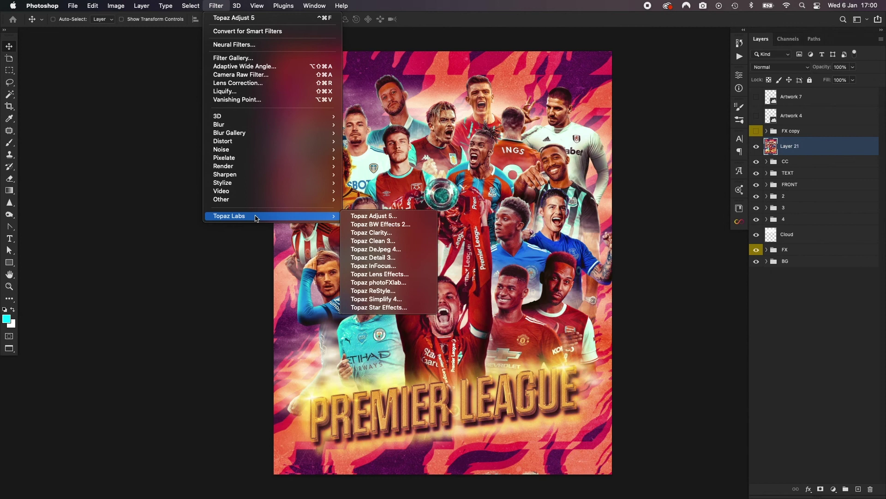
left_click(564, 141)
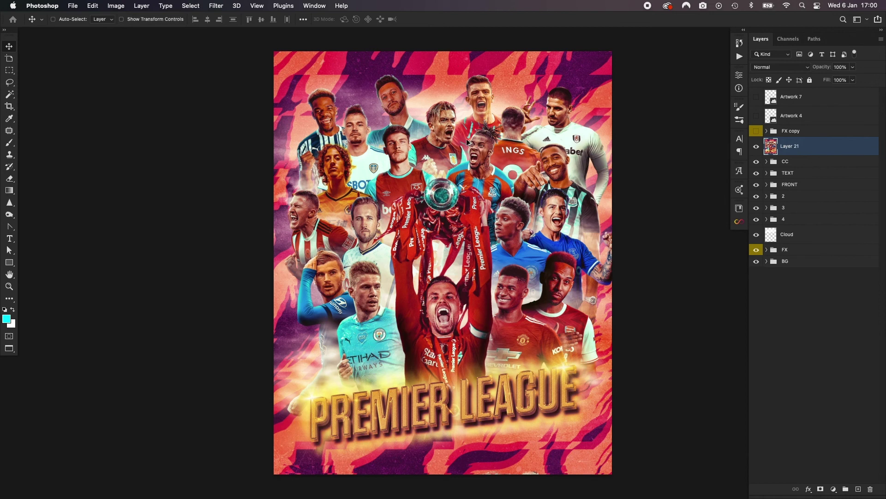
- Inspect the players' faces up close with and without the sharpened Layer 21
scroll(467, 143, "up", 5)
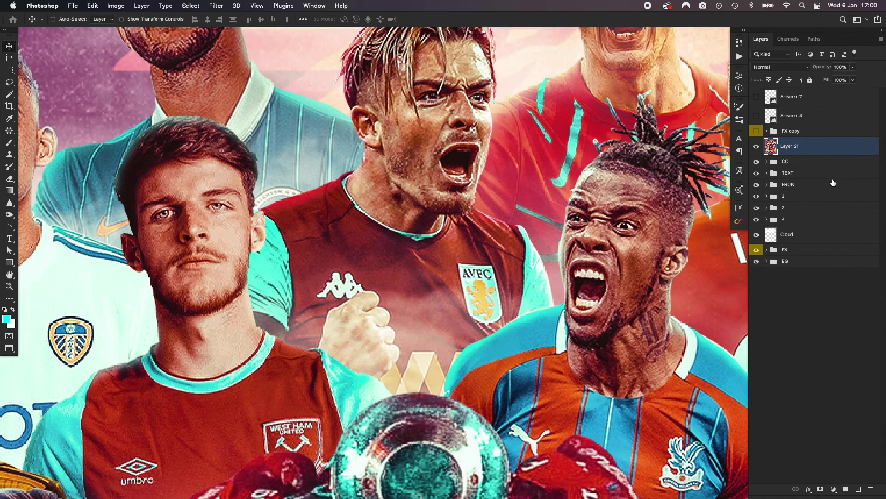
left_click(756, 147)
left_click(756, 146)
scroll(488, 267, "down", 5)
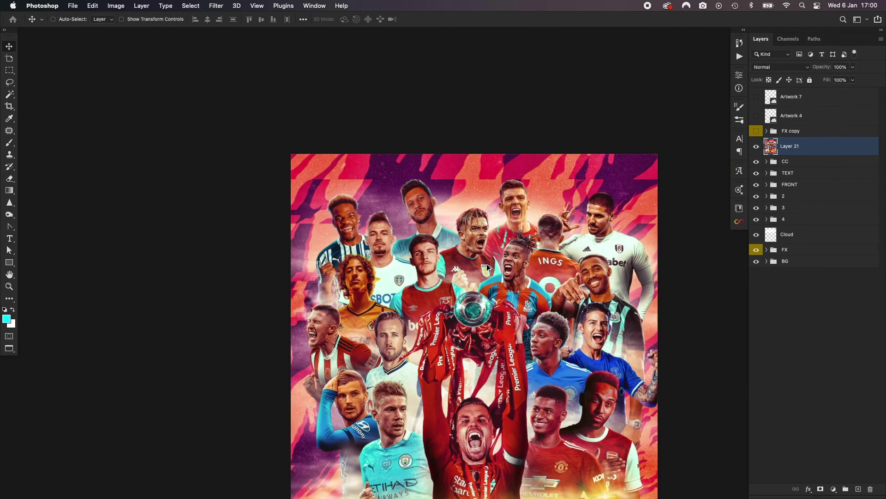
scroll(549, 281, "down", 3)
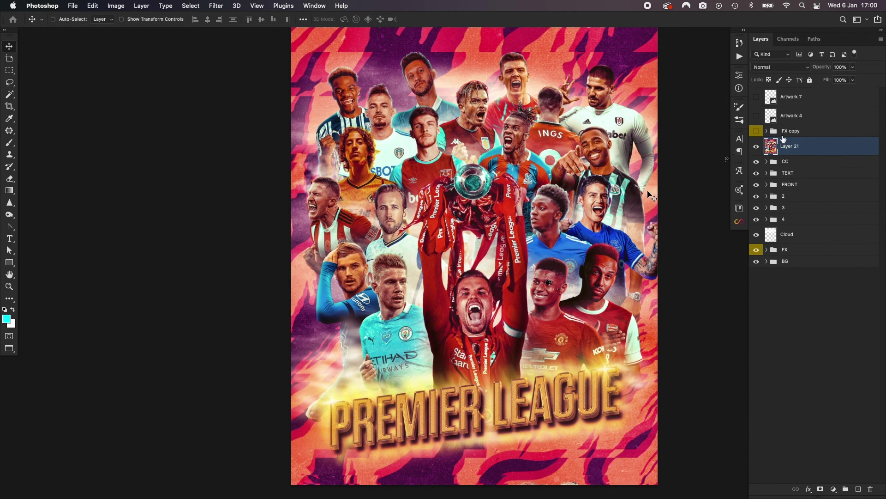
- Set Layer 21's opacity to 70%
key("super+minus")
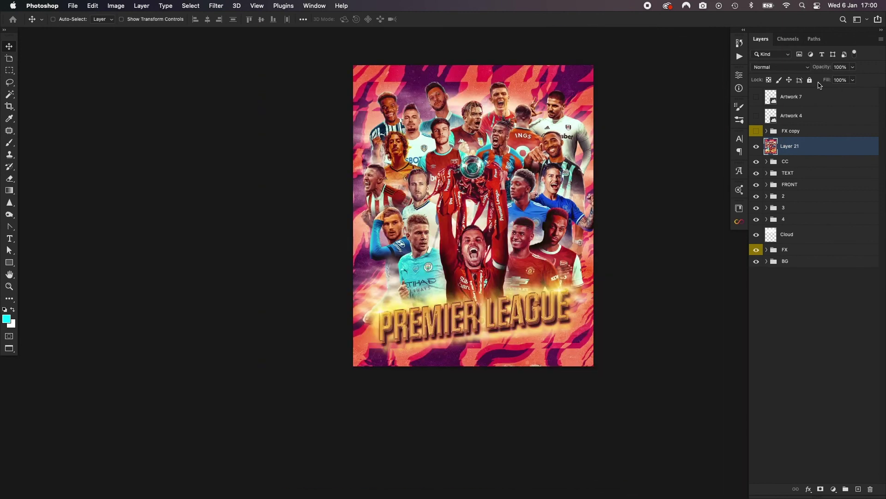
left_click(842, 67)
type("70")
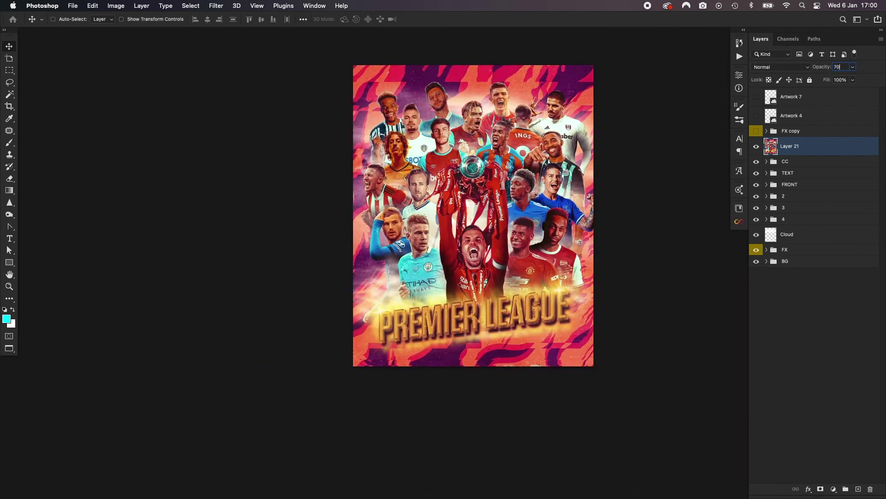
key("Return")
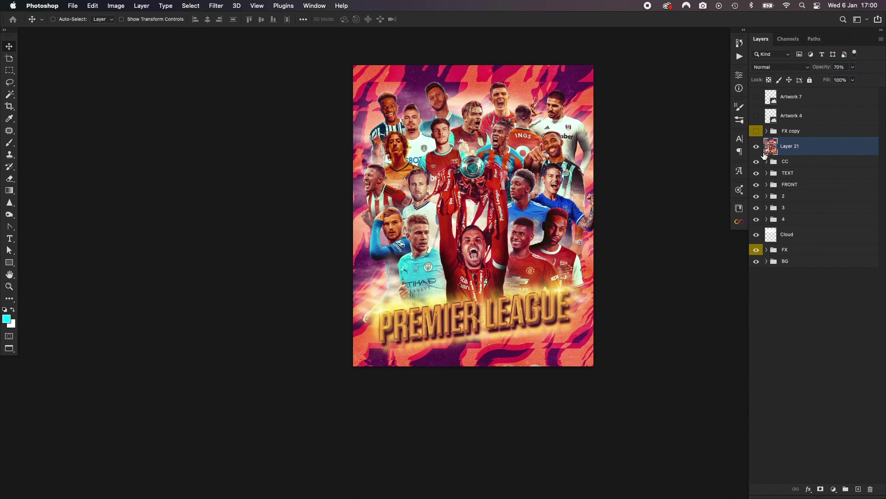
- Show the FX copy group, compare the poster with and without it, and select it after checking the original FX group
scroll(471, 146, "right", 3)
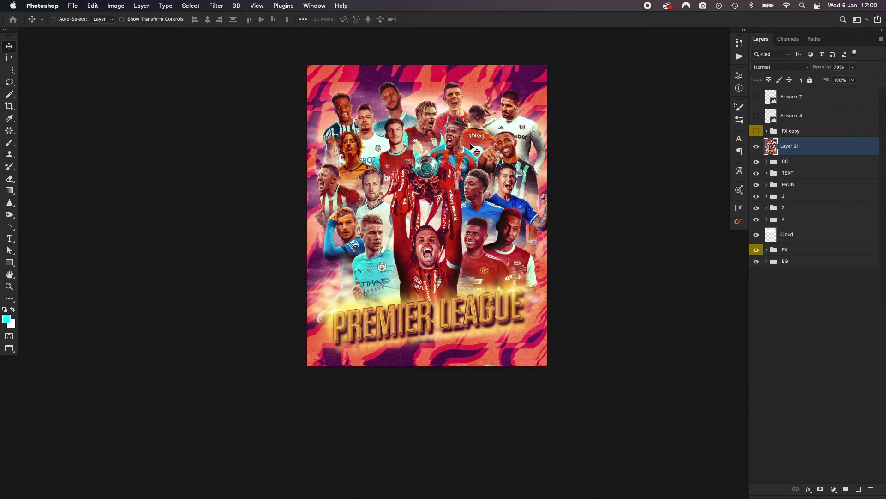
scroll(442, 136, "up", 2)
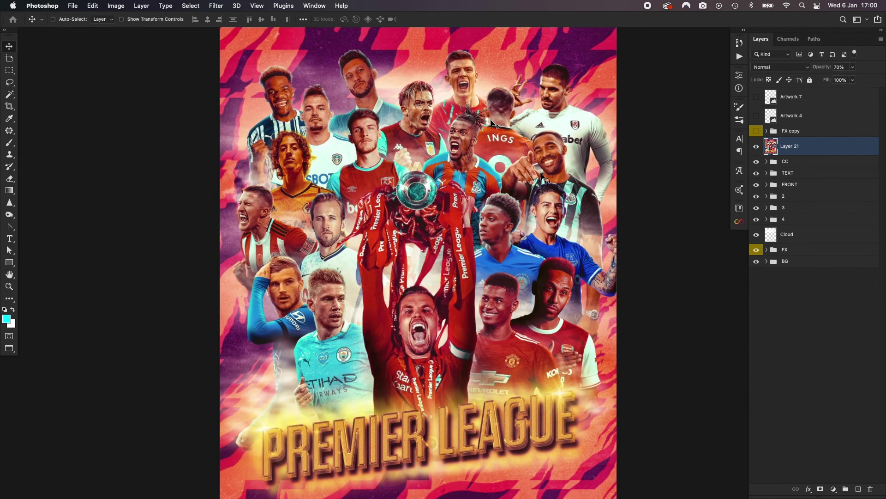
left_click(756, 131)
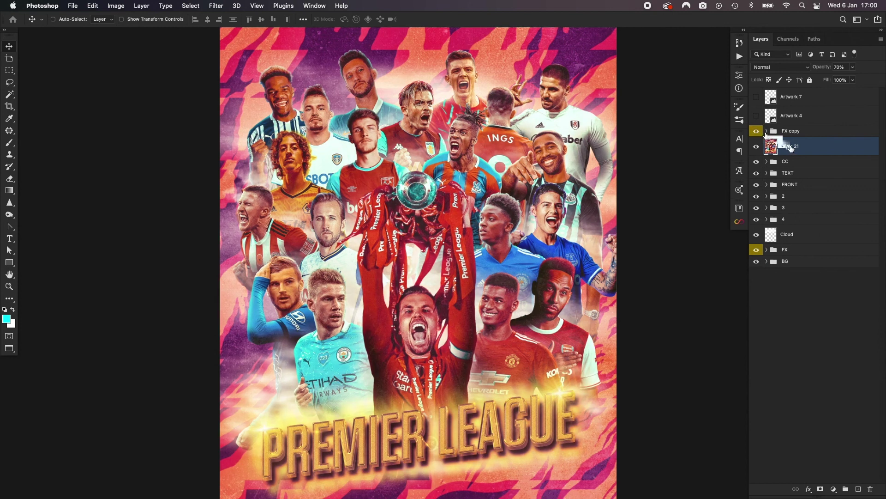
left_click(768, 131)
left_click(756, 131)
left_click(757, 131)
left_click(795, 249)
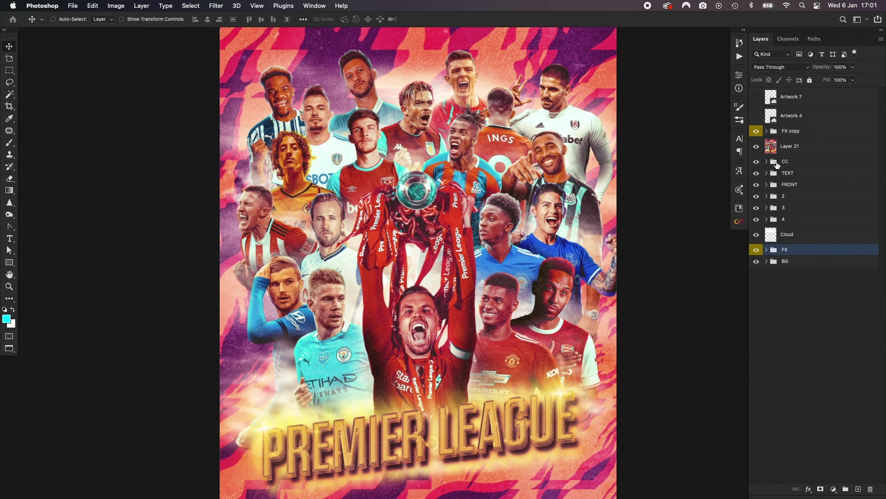
left_click(788, 133)
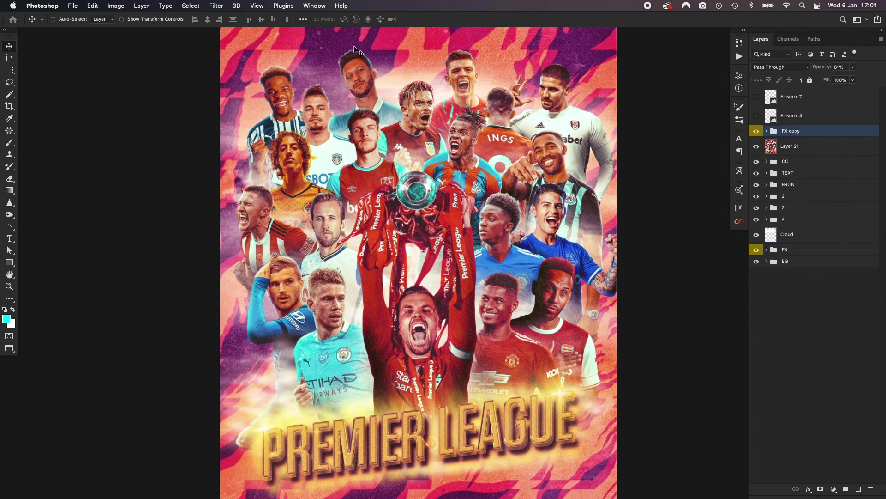
scroll(519, 213, "down", 3)
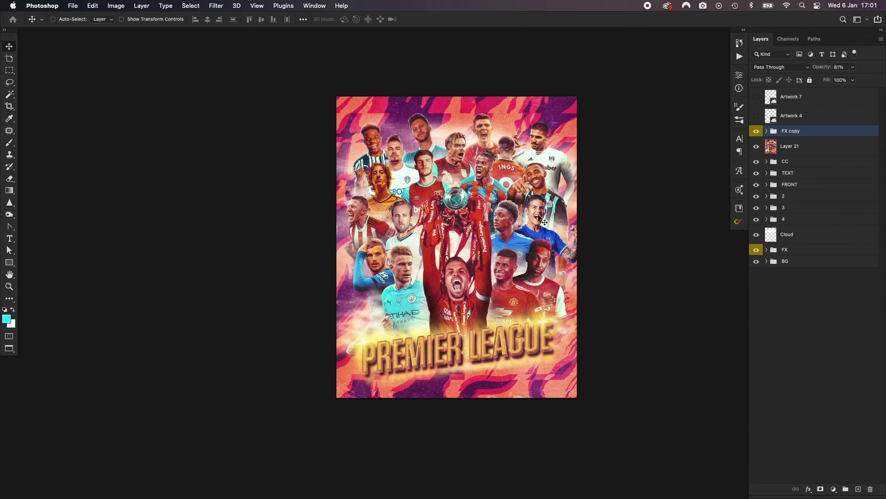
key("super")
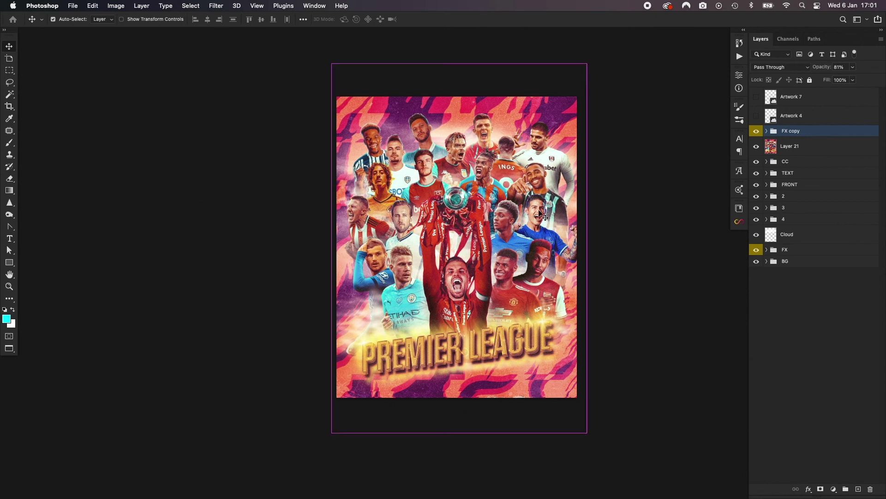
- Select the FX copy group and lock it completely
left_click(541, 213, "super")
left_click(794, 132)
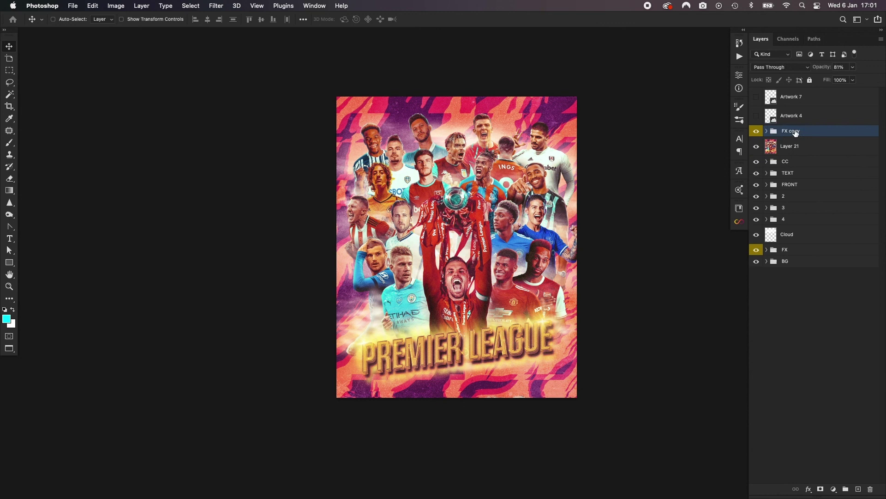
left_click(810, 80)
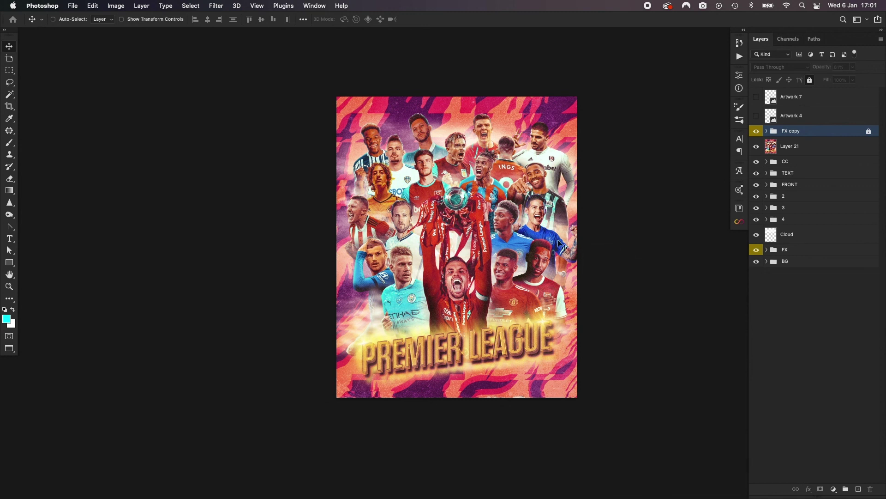
- Show the Artwork 4 and Artwork 7 layers with the logo and social media credits, and select Artwork 7
scroll(564, 243, "up", 3)
left_click_drag(399, 166, 440, 162)
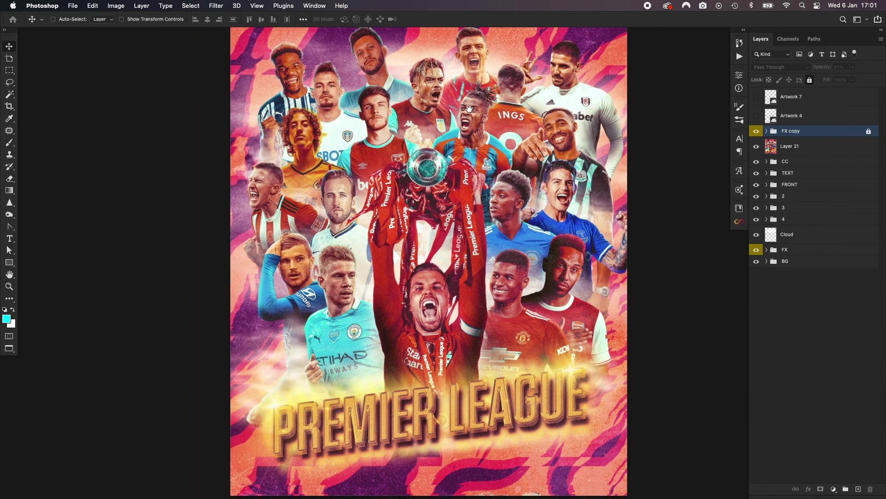
left_click_drag(469, 107, 474, 149)
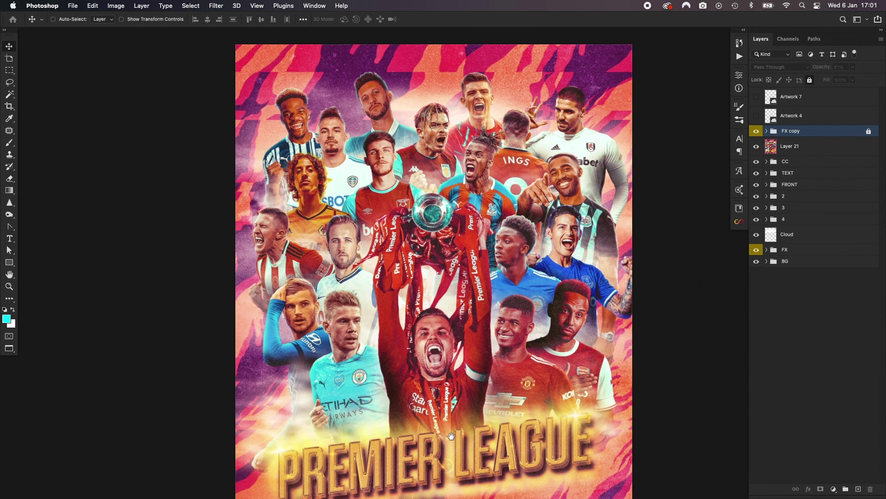
left_click_drag(435, 431, 449, 383)
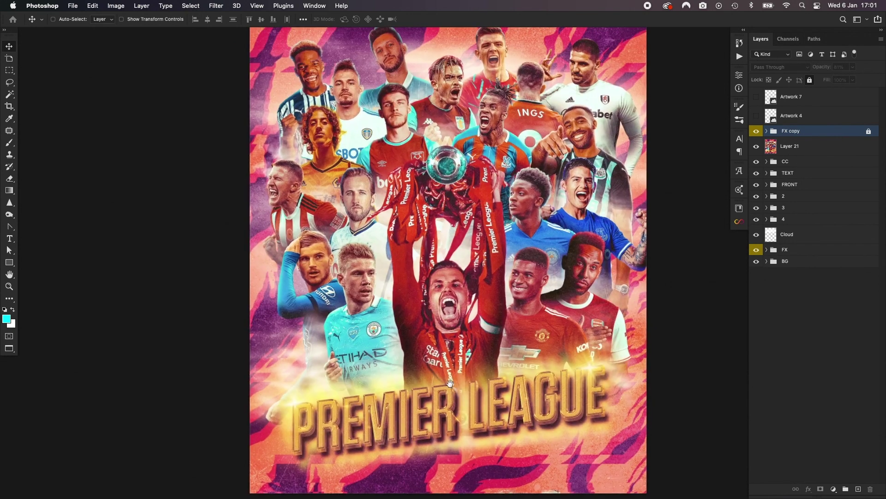
left_click_drag(485, 86, 479, 132)
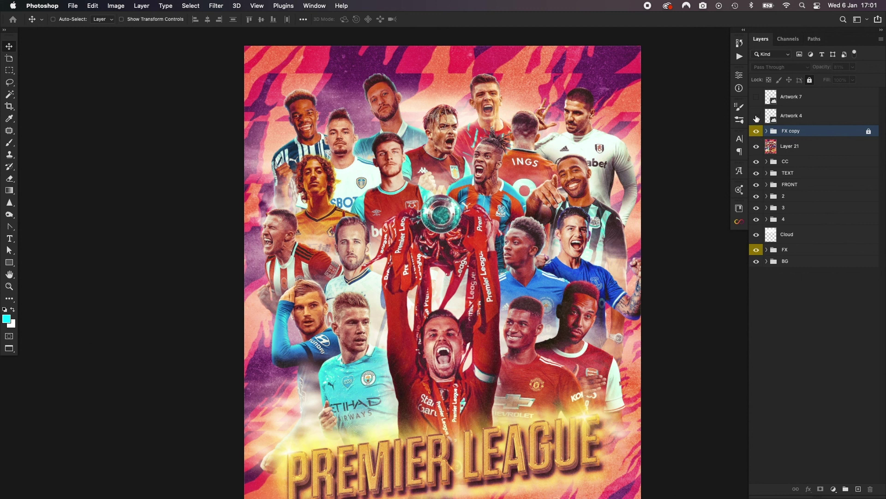
scroll(727, 132, "down", 2)
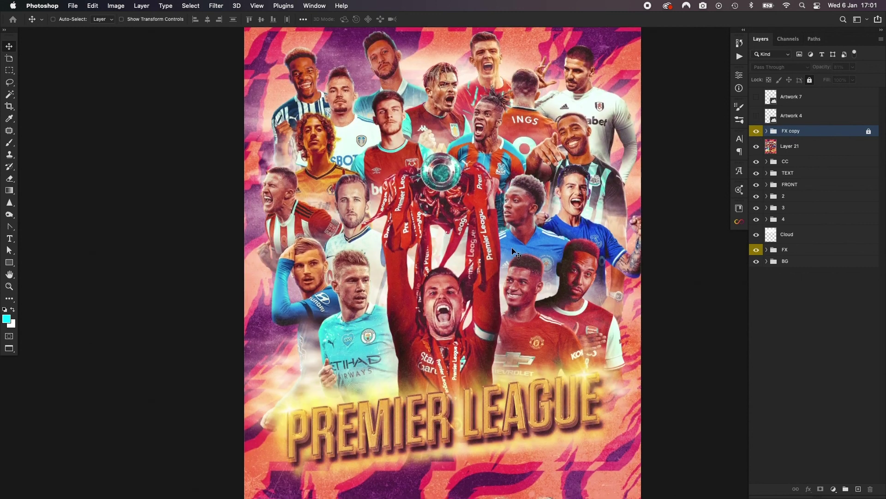
left_click(756, 115)
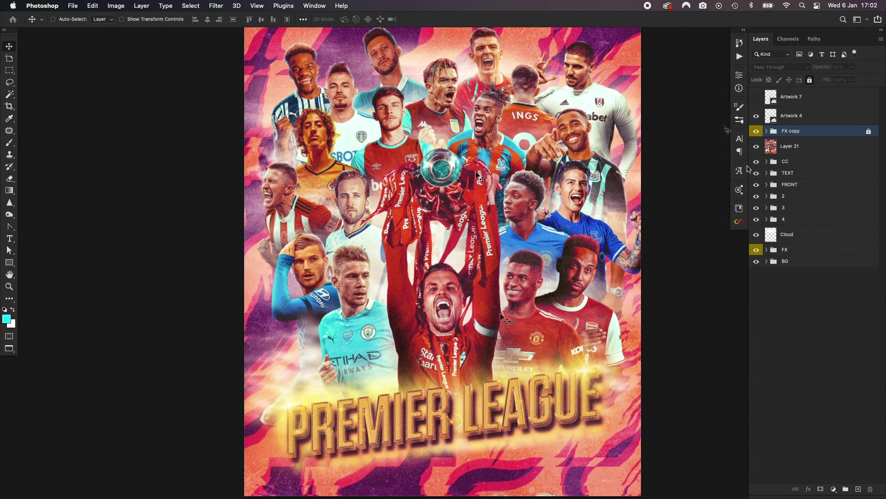
scroll(427, 203, "up", 4)
scroll(427, 203, "up", 1)
left_click(756, 97)
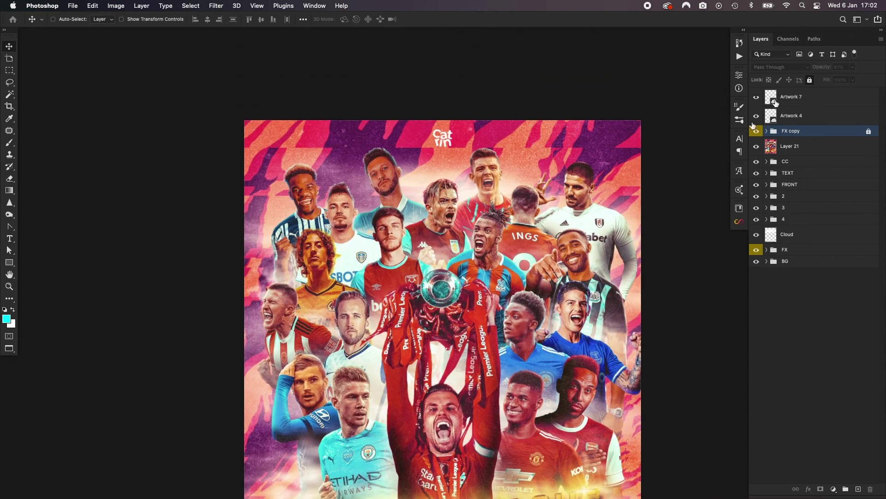
left_click(799, 102)
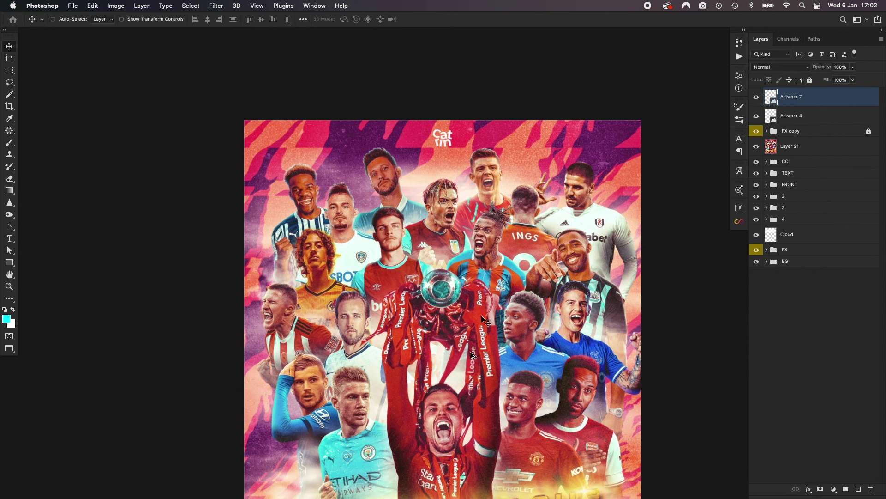
- Review the whole poster and its layer structure, check the layers inside group 2, and reselect Artwork 7
scroll(470, 352, "down", 3)
scroll(480, 402, "up", 2)
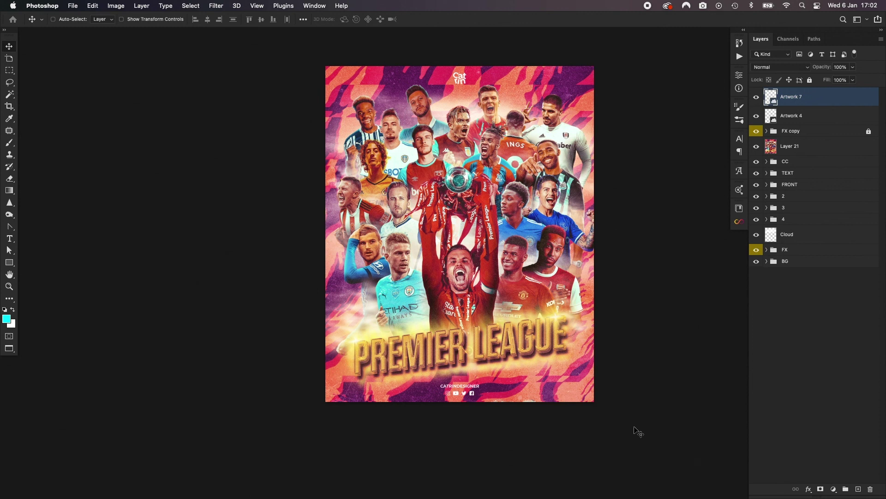
left_click(810, 208)
left_click(805, 174)
left_click(767, 195)
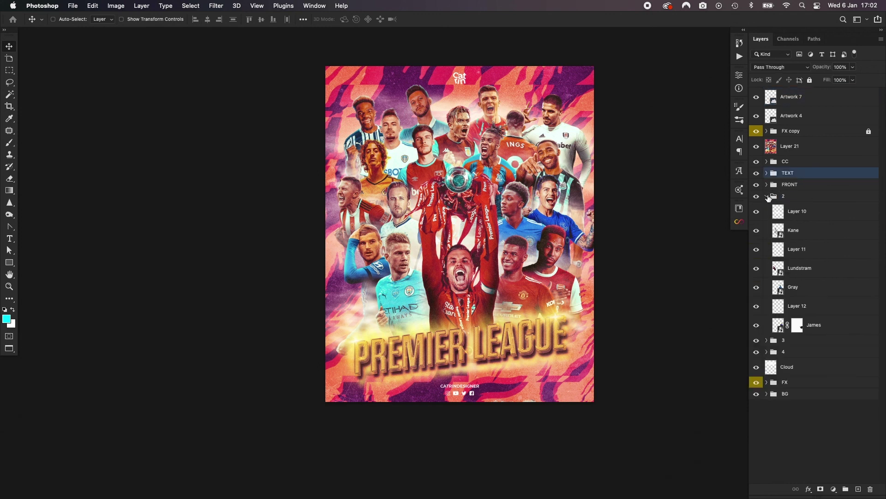
left_click(767, 196)
left_click(787, 98)
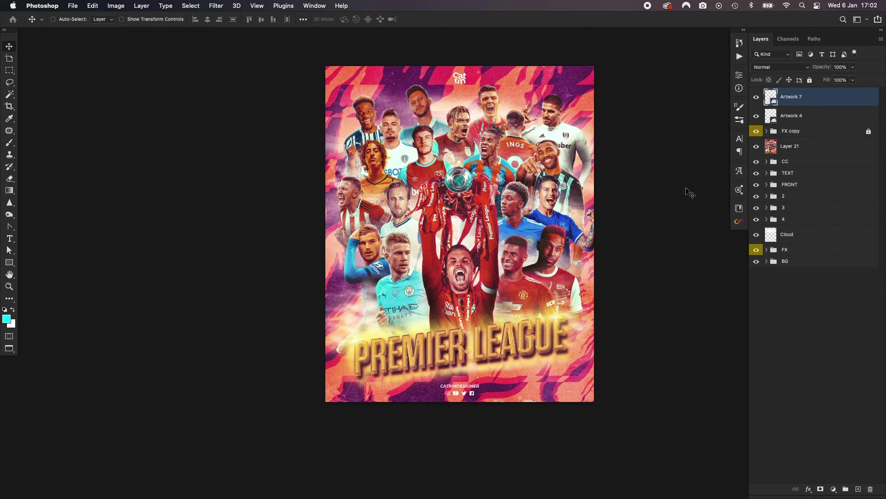
scroll(686, 189, "right", 3)
scroll(683, 190, "up", 1)
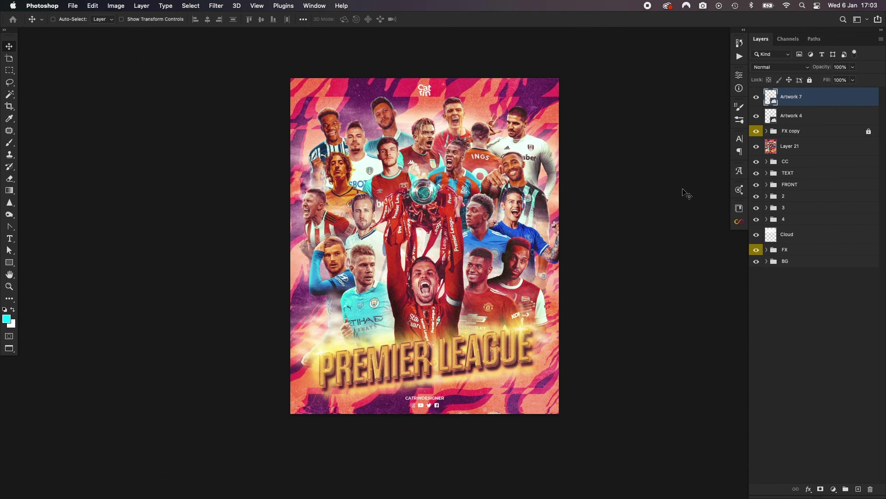